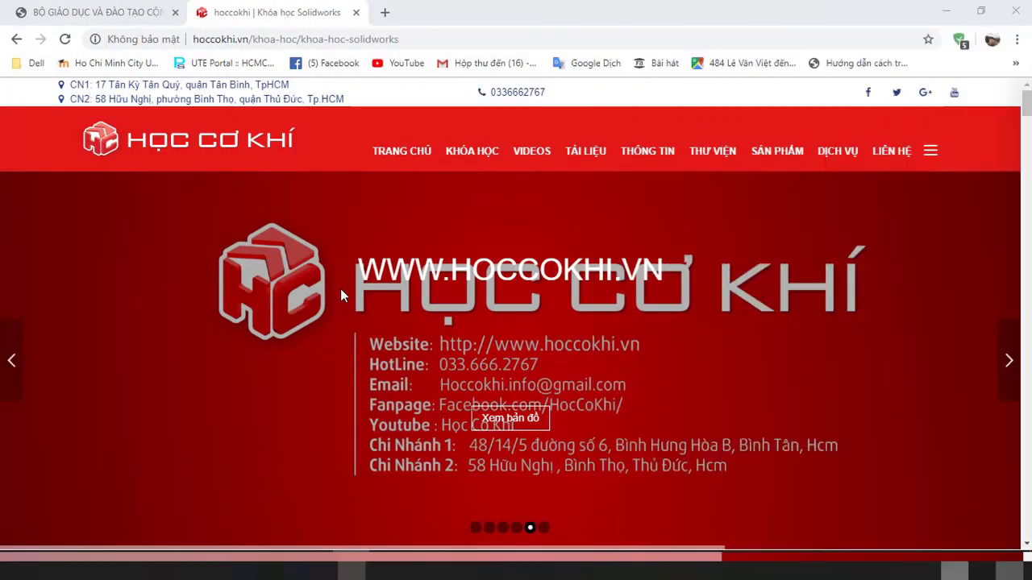
# - Scroll down and back up through the assignment PDF looking for the topic 12 drawing
pyautogui.scroll(-5, 340, 289)
pyautogui.scroll(-5, 342, 296)
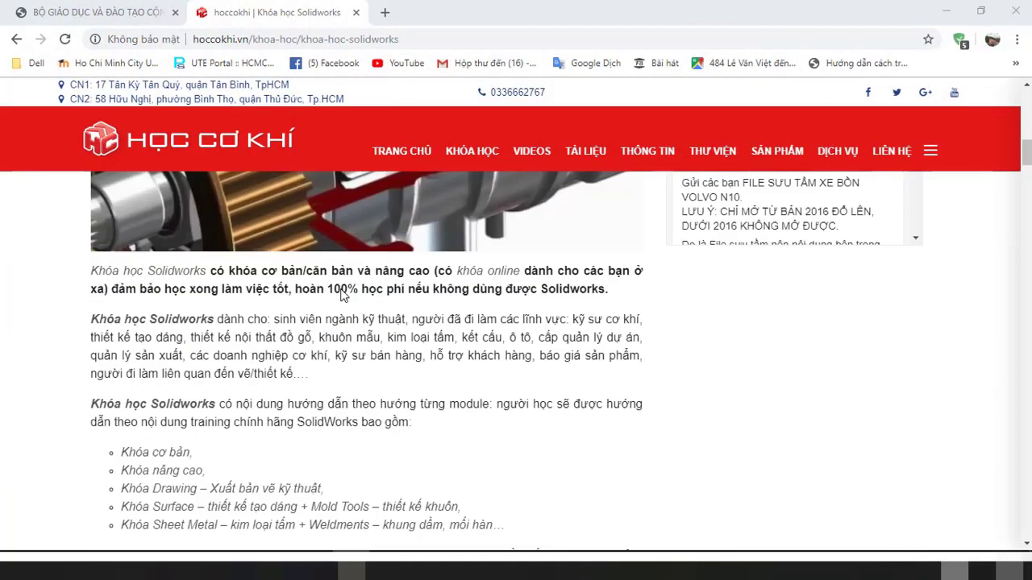
pyautogui.scroll(-5, 340, 295)
pyautogui.scroll(-5, 340, 294)
pyautogui.scroll(-5, 341, 295)
pyautogui.scroll(-5, 341, 294)
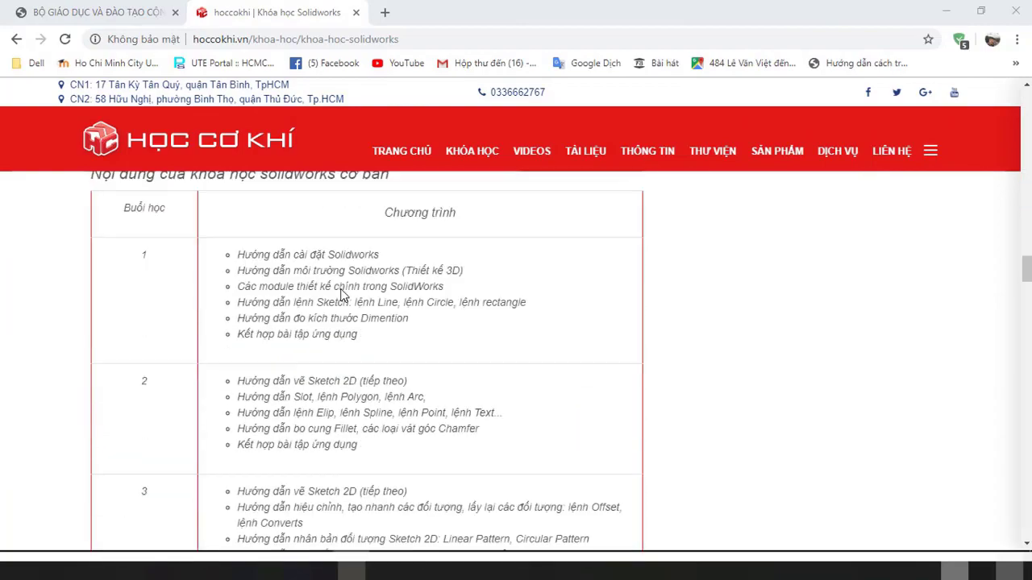
pyautogui.scroll(-5, 340, 292)
pyautogui.scroll(-5, 340, 292)
pyautogui.scroll(-5, 340, 292)
pyautogui.scroll(-5, 340, 293)
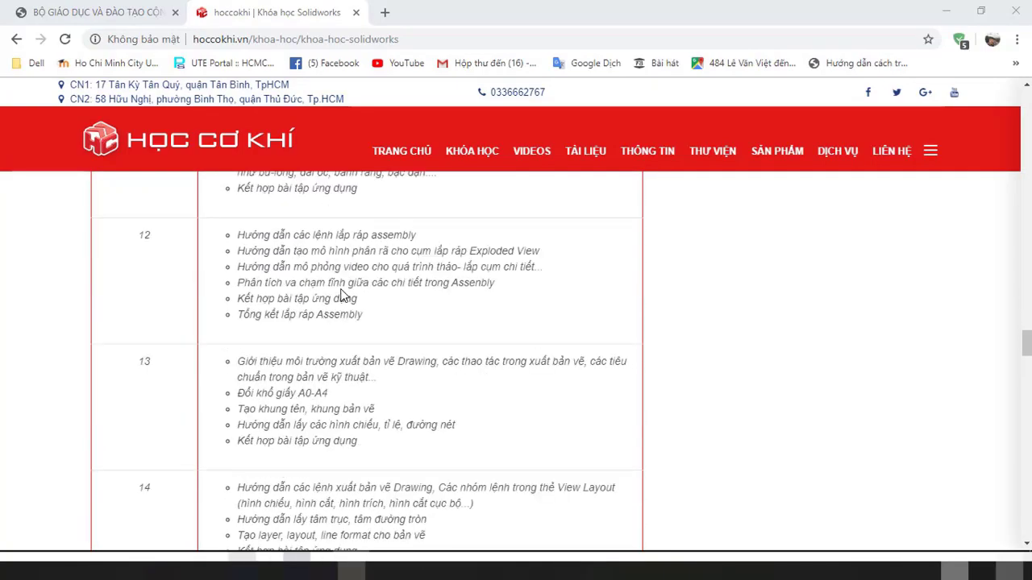
pyautogui.scroll(-4, 340, 294)
pyautogui.scroll(-1, 341, 294)
pyautogui.scroll(-1, 341, 294)
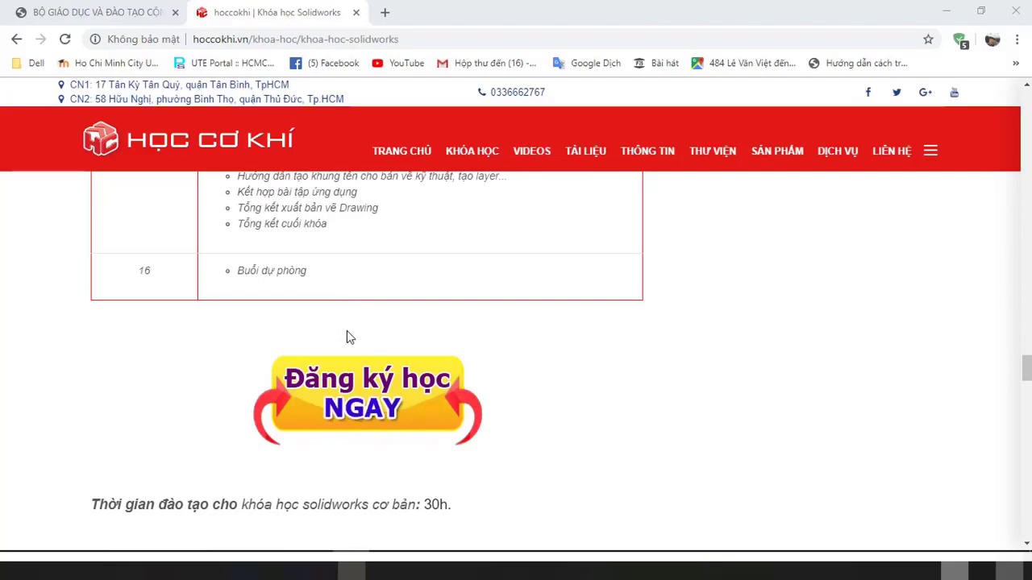
pyautogui.scroll(8, 347, 337)
pyautogui.scroll(5, 346, 337)
pyautogui.scroll(5, 348, 337)
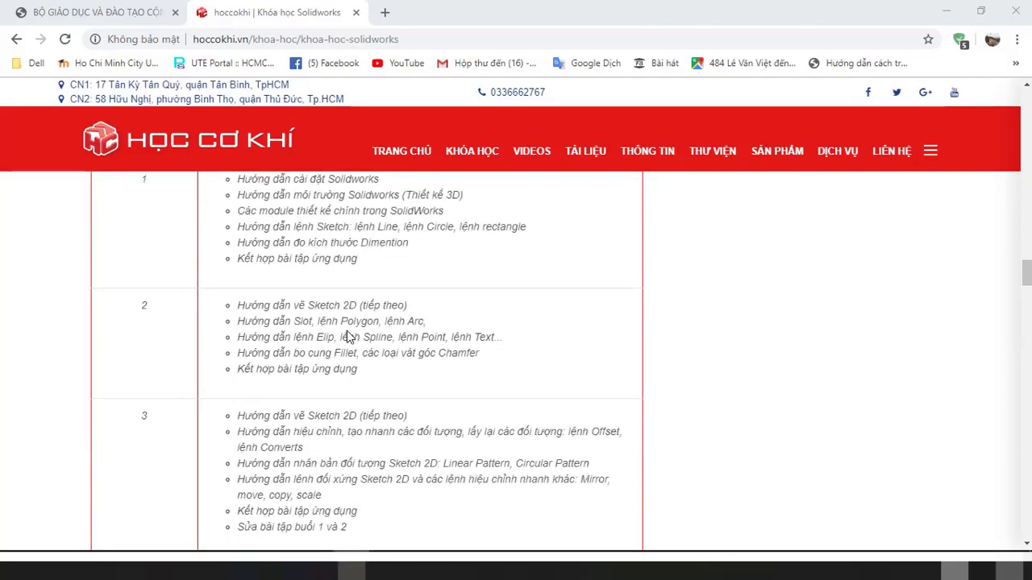
pyautogui.scroll(5, 347, 337)
pyautogui.scroll(5, 347, 337)
pyautogui.scroll(5, 346, 337)
pyautogui.scroll(5, 346, 337)
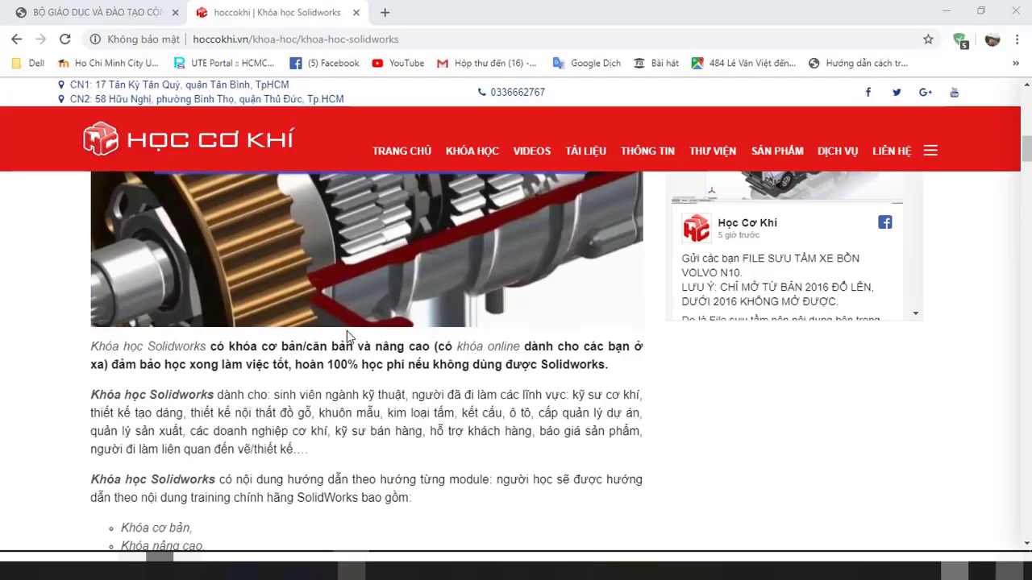
pyautogui.scroll(5, 347, 337)
pyautogui.scroll(5, 346, 337)
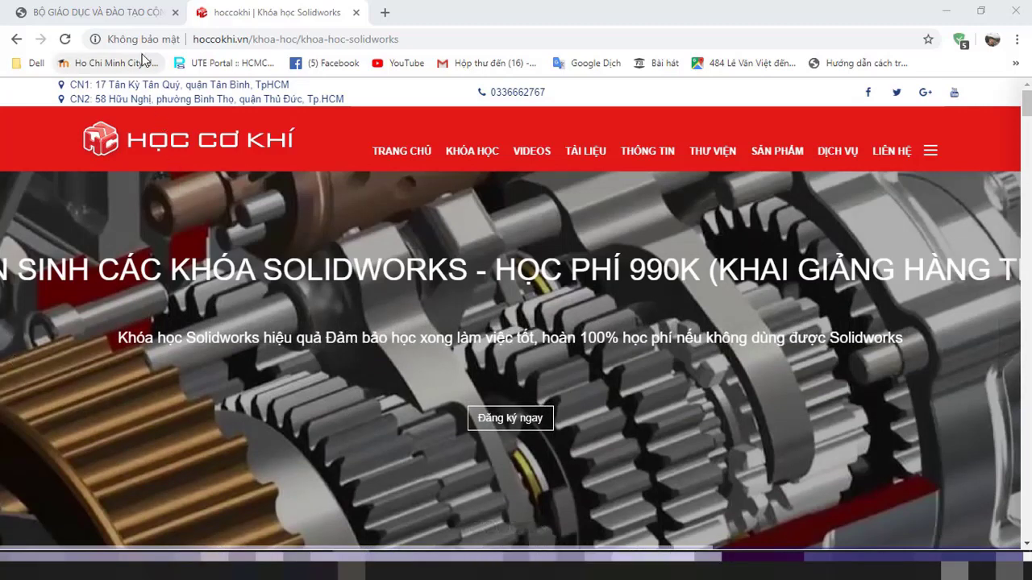
# - Switch to the first Chrome tab and bring page 11's bracket drawing with Section A-A fully into view
pyautogui.click(140, 21)
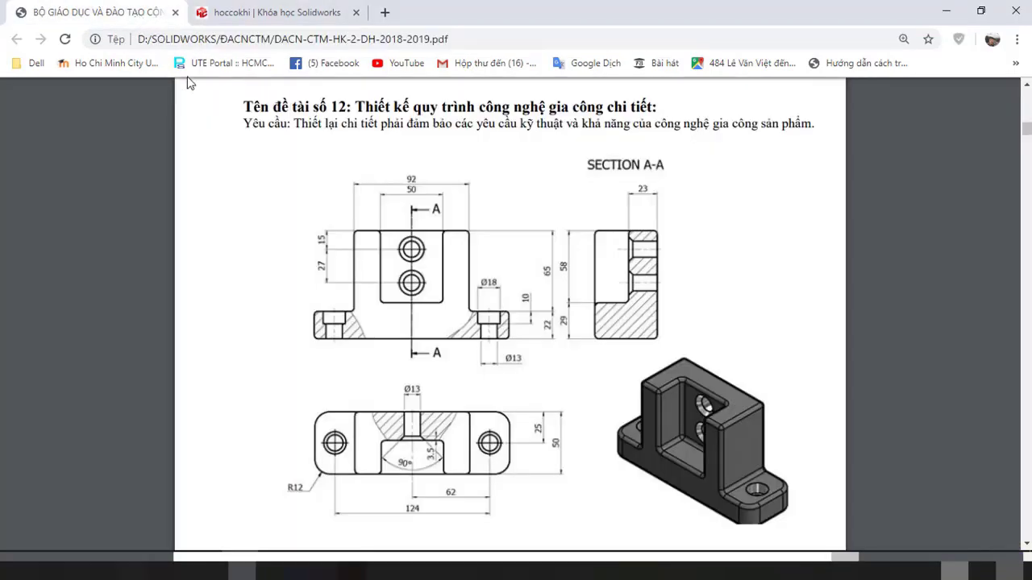
pyautogui.scroll(1, 356, 215)
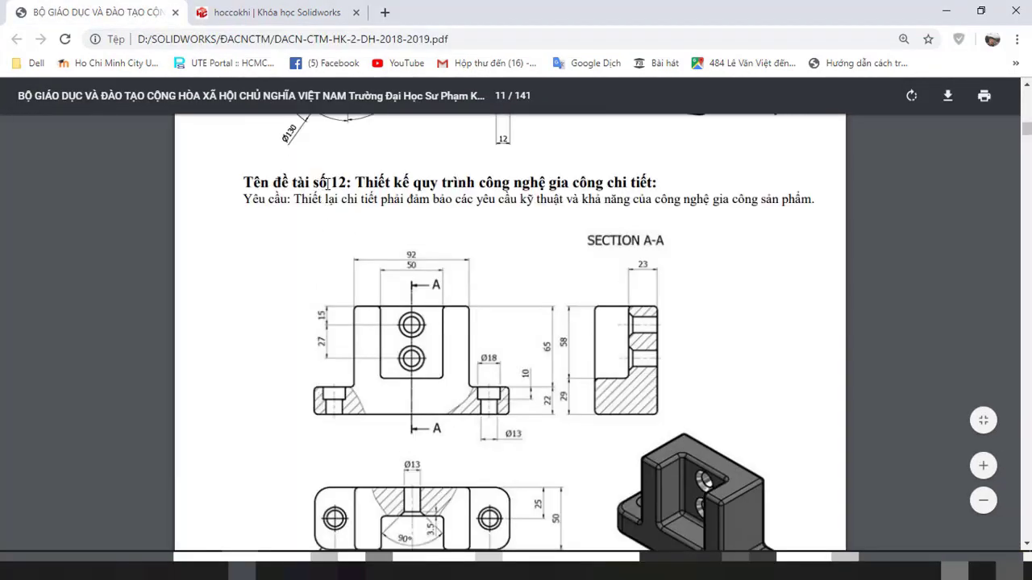
pyautogui.scroll(-1, 486, 303)
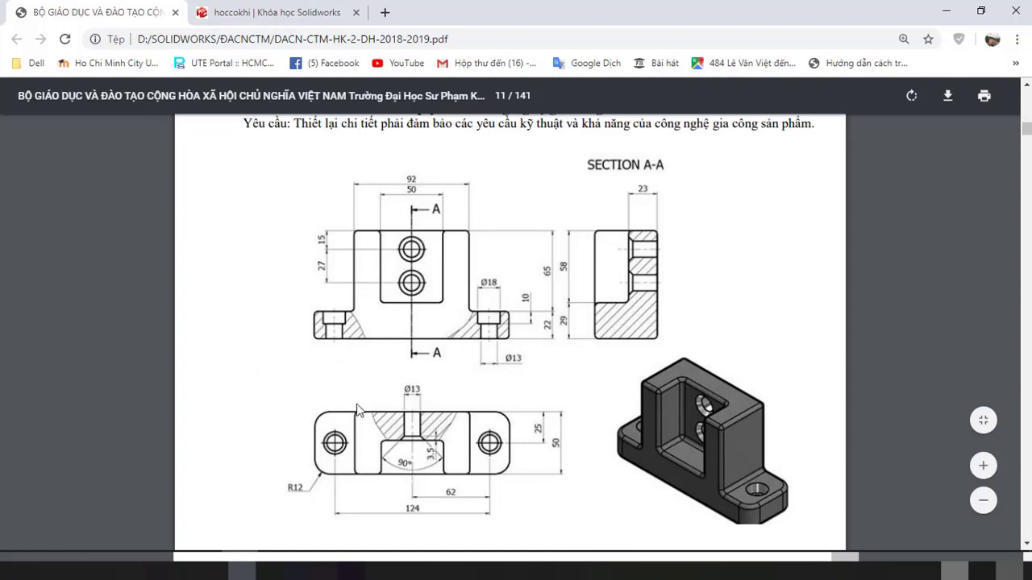
# - Switch to SOLIDWORKS, then orbit and zoom the finished 'de tai so 12' bracket to inspect it
pyautogui.hotkey('alt', 'Tab')
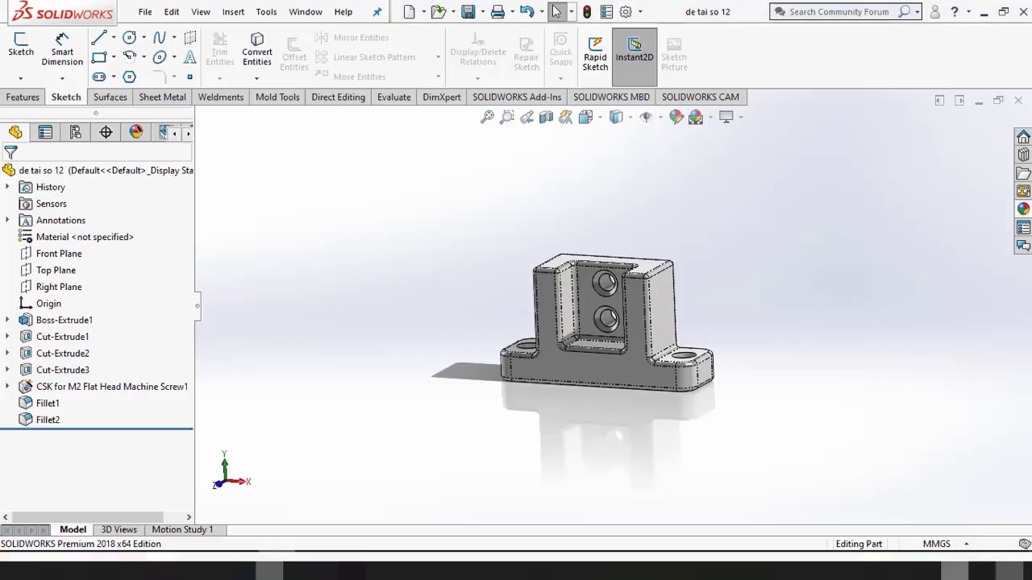
pyautogui.moveTo(476, 314)
pyautogui.mouseDown(button='middle')
pyautogui.moveTo(590, 239)
pyautogui.moveTo(594, 294)
pyautogui.mouseUp(button='middle')
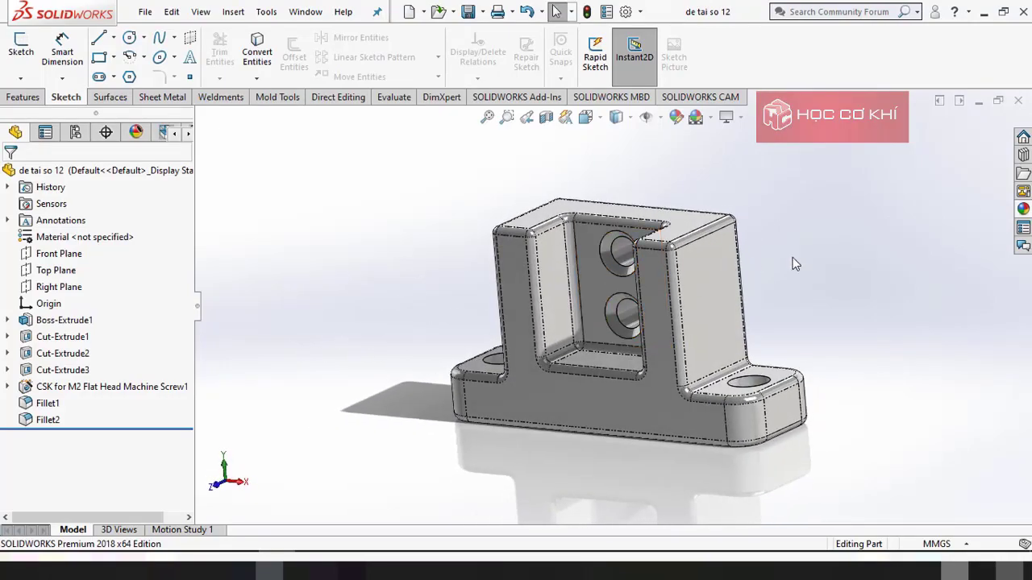
pyautogui.scroll(-3, 762, 269)
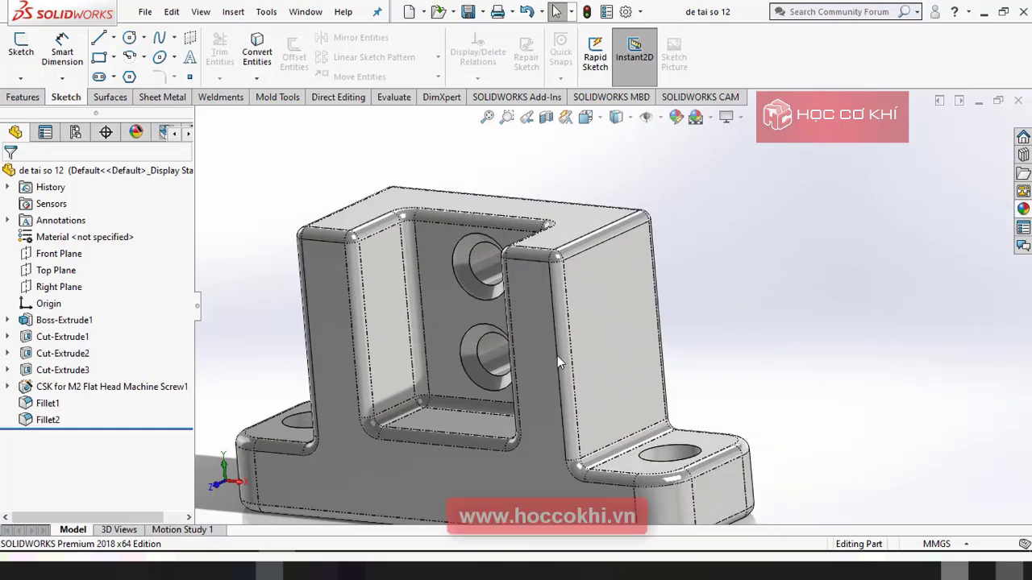
pyautogui.scroll(3, 587, 363)
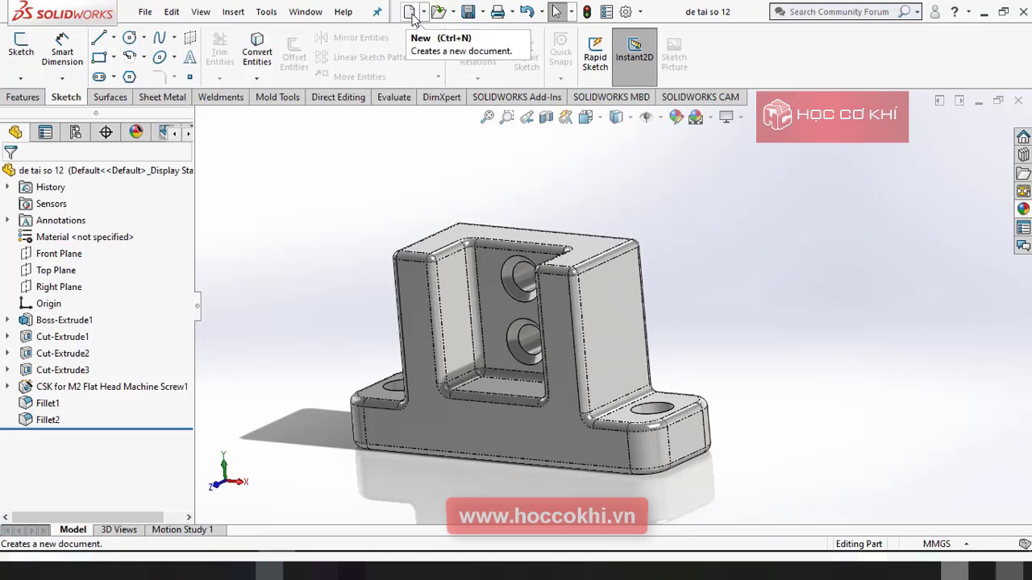
# - Create a new part, sketch on the Front Plane, and draw a vertical centerline up from the origin
pyautogui.click(409, 12)
pyautogui.click(575, 456)
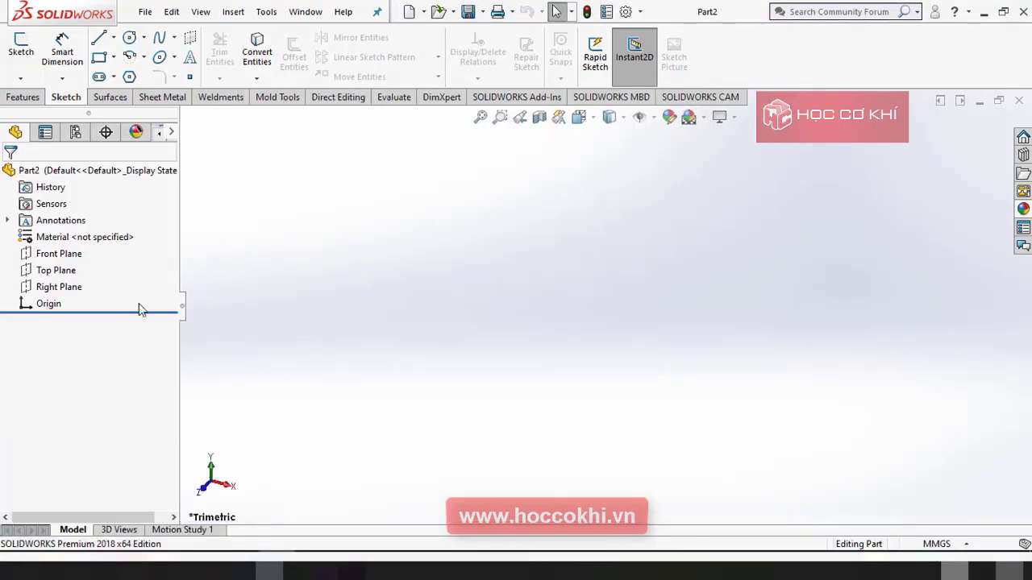
pyautogui.click(66, 254)
pyautogui.click(76, 232)
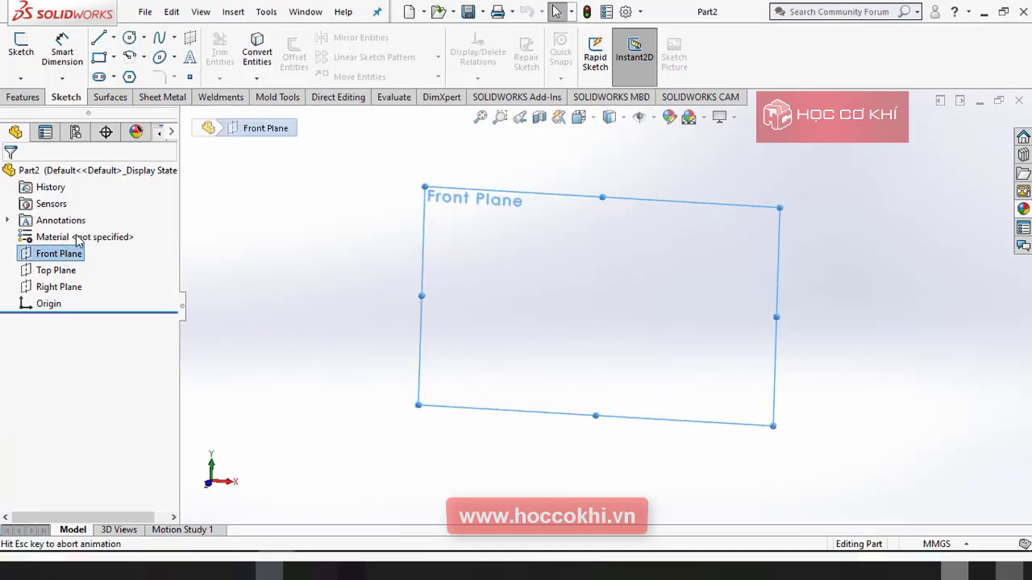
pyautogui.click(114, 38)
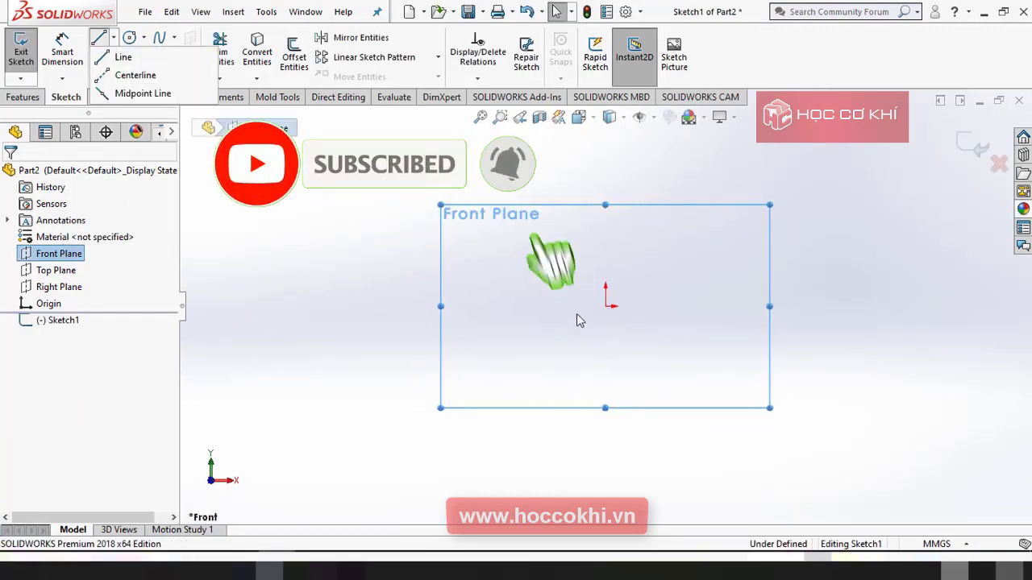
pyautogui.click(133, 75)
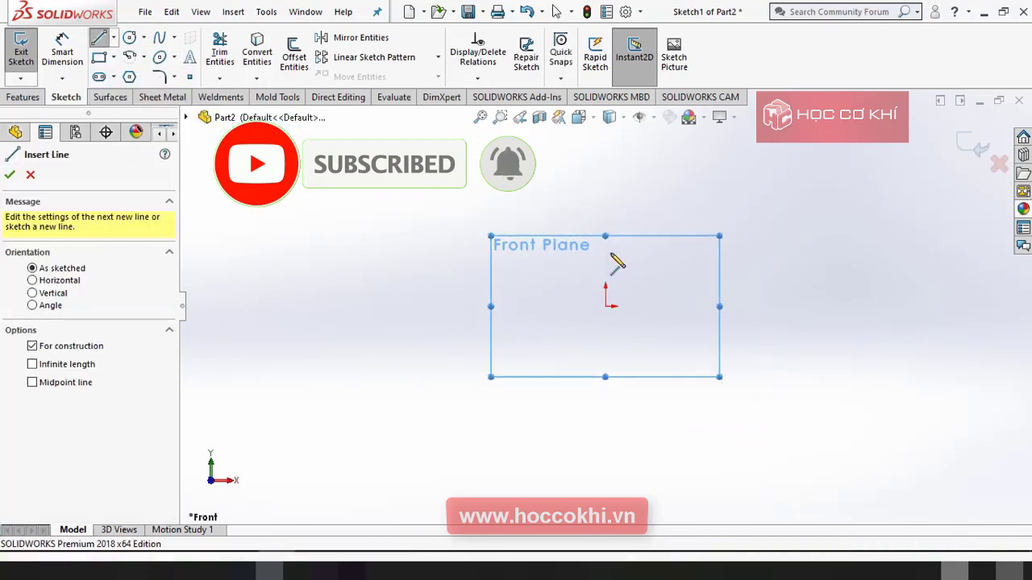
pyautogui.click(602, 363)
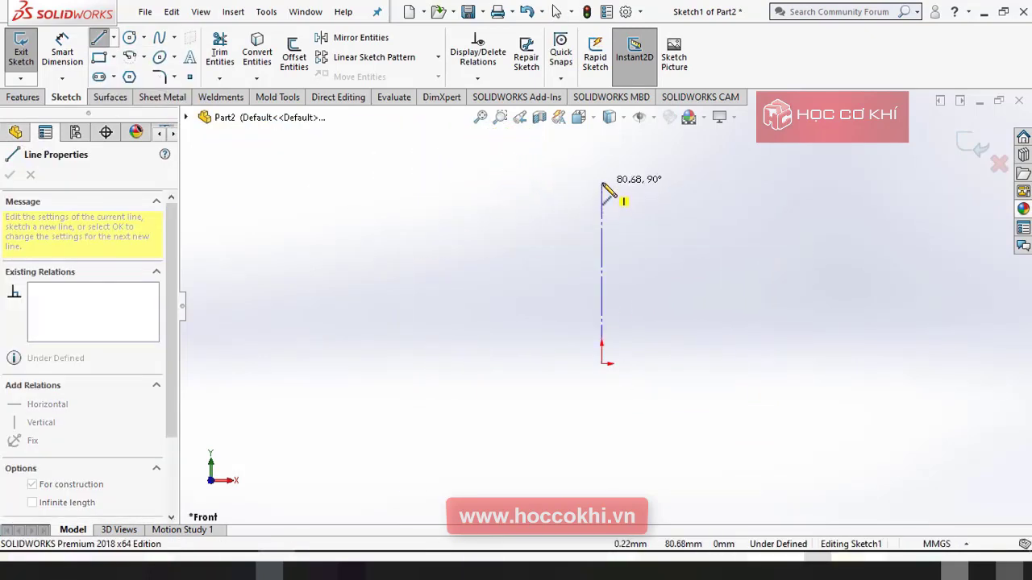
pyautogui.click(601, 183)
pyautogui.press('Escape')
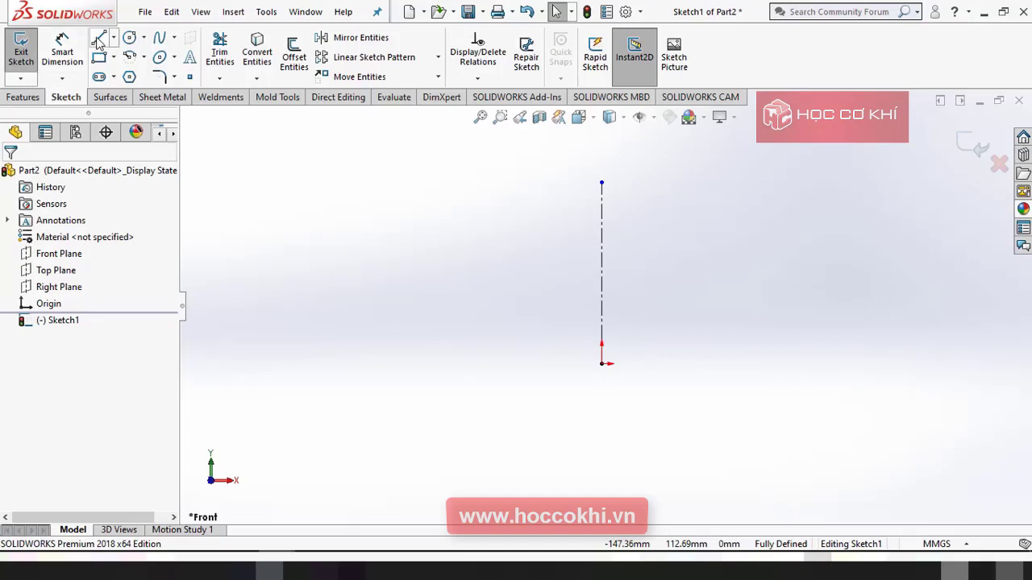
# - Draw the stepped half-profile: bottom edge, short side, ledge, tall wall and top edge ending on the centerline
pyautogui.click(602, 364)
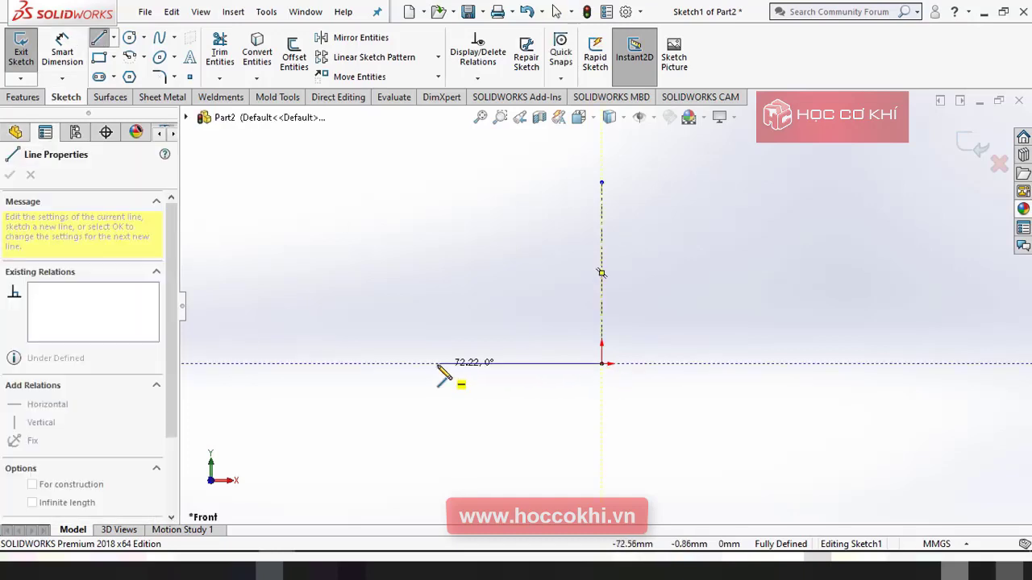
pyautogui.click(437, 363)
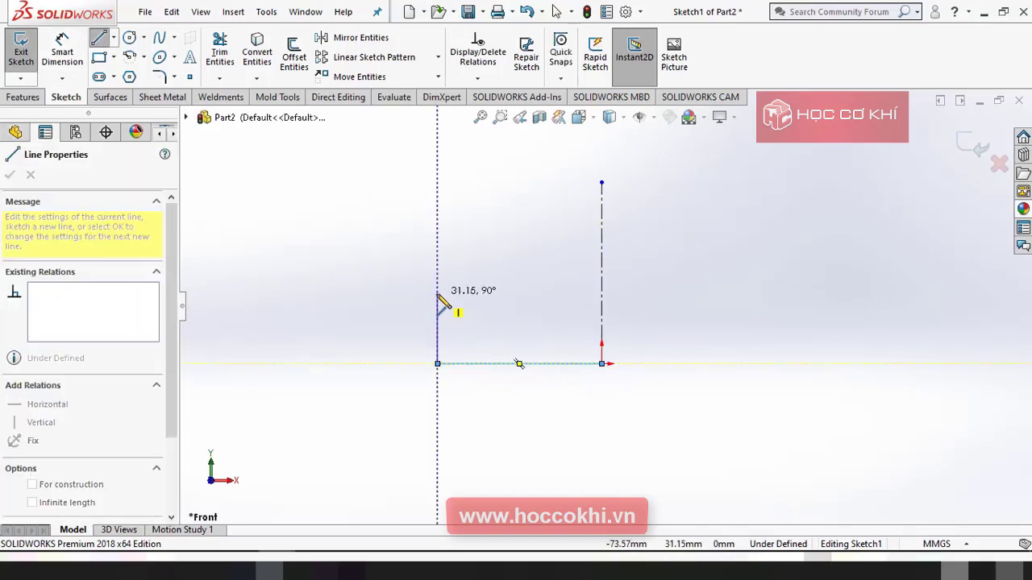
pyautogui.click(438, 293)
pyautogui.click(514, 293)
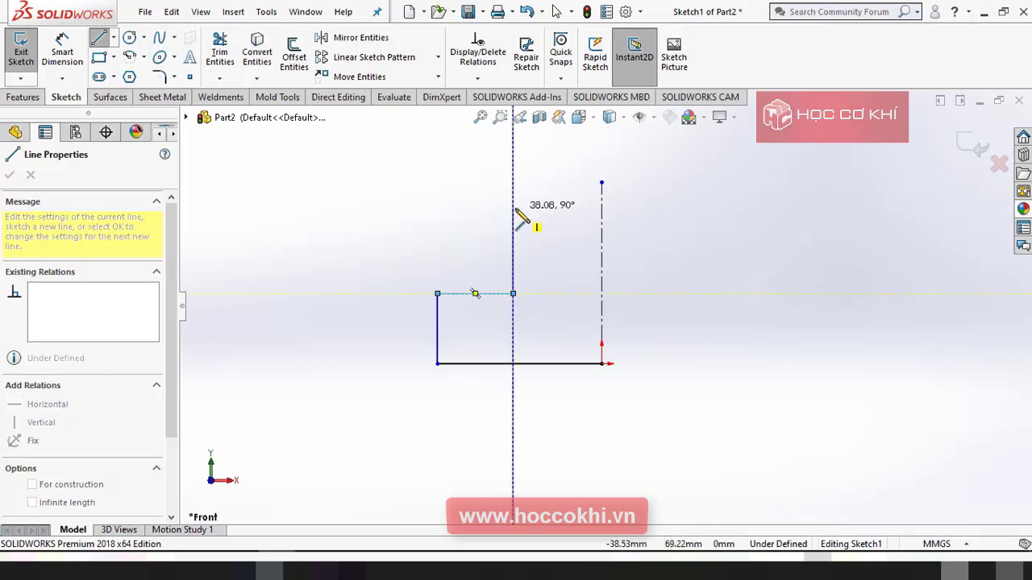
pyautogui.click(514, 208)
pyautogui.doubleClick(602, 208)
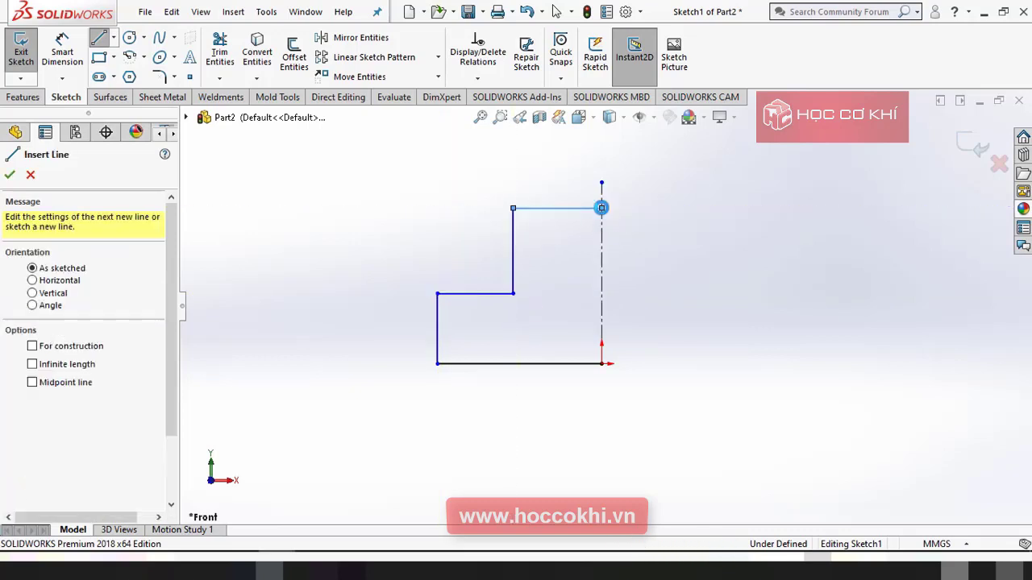
pyautogui.press('Escape')
# - Mirror the five half-profile lines (bottom, side, ledge, wall, top) about the vertical centerline
pyautogui.click(387, 41)
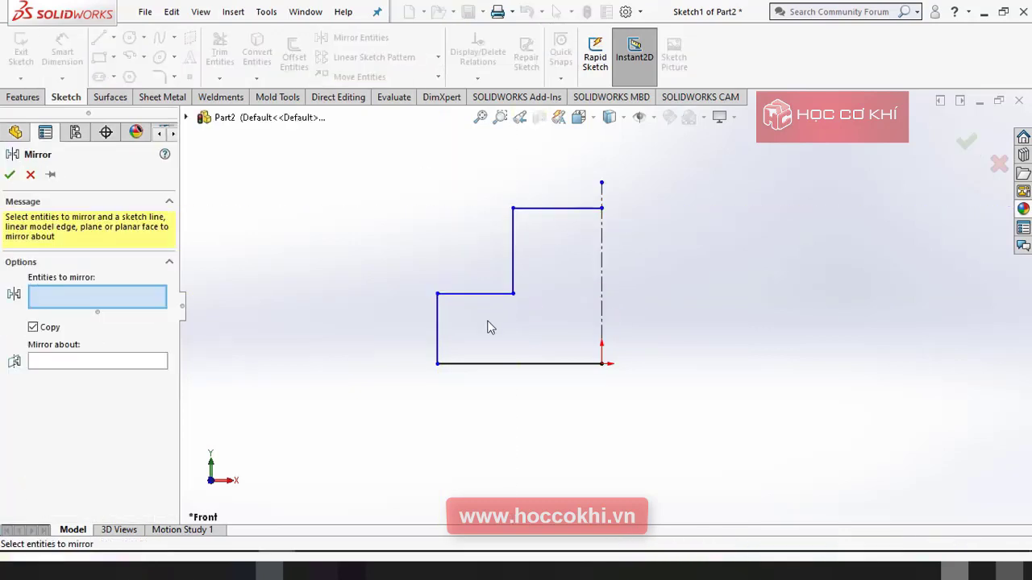
pyautogui.click(495, 364)
pyautogui.click(437, 339)
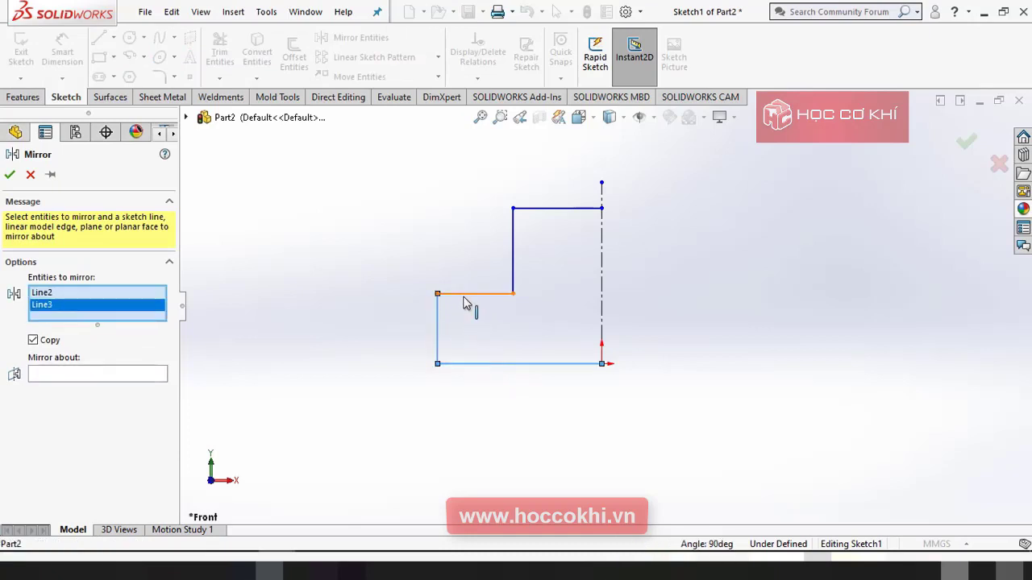
pyautogui.click(464, 295)
pyautogui.click(516, 278)
pyautogui.click(552, 210)
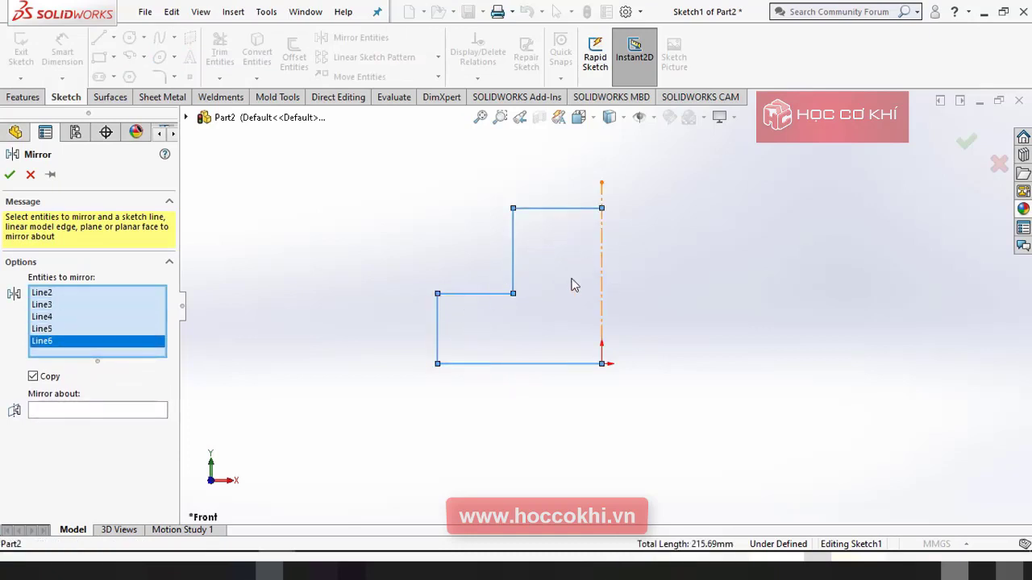
pyautogui.click(132, 416)
pyautogui.click(601, 326)
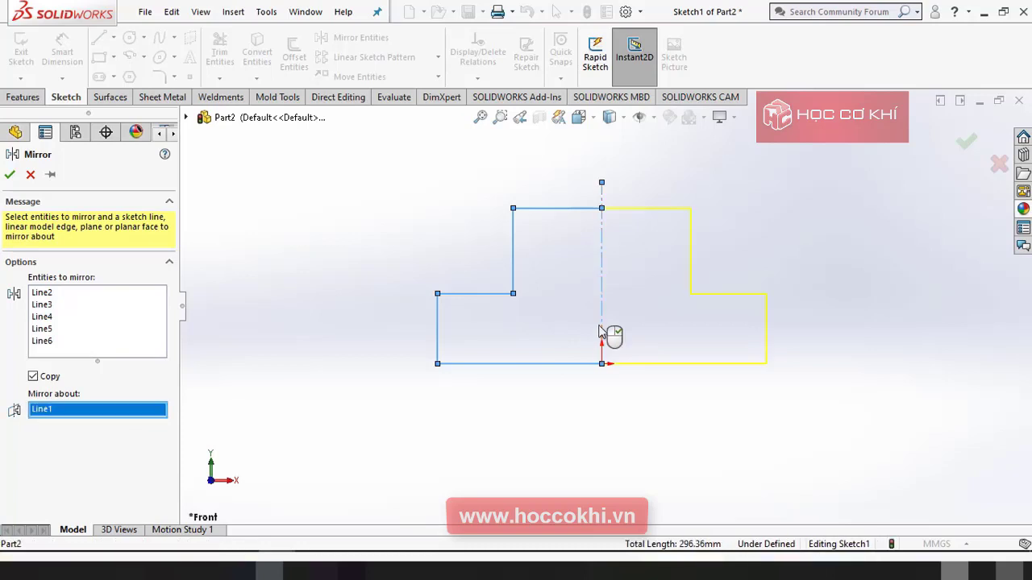
pyautogui.click(10, 174)
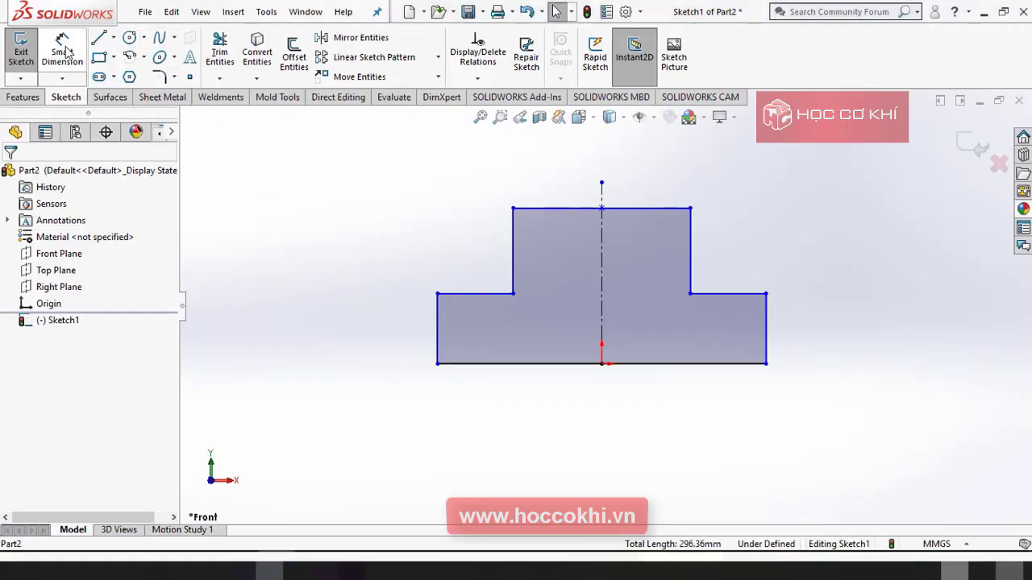
# - Dimension the bottom edge to a 156 mm base width
pyautogui.click(67, 52)
pyautogui.click(544, 363)
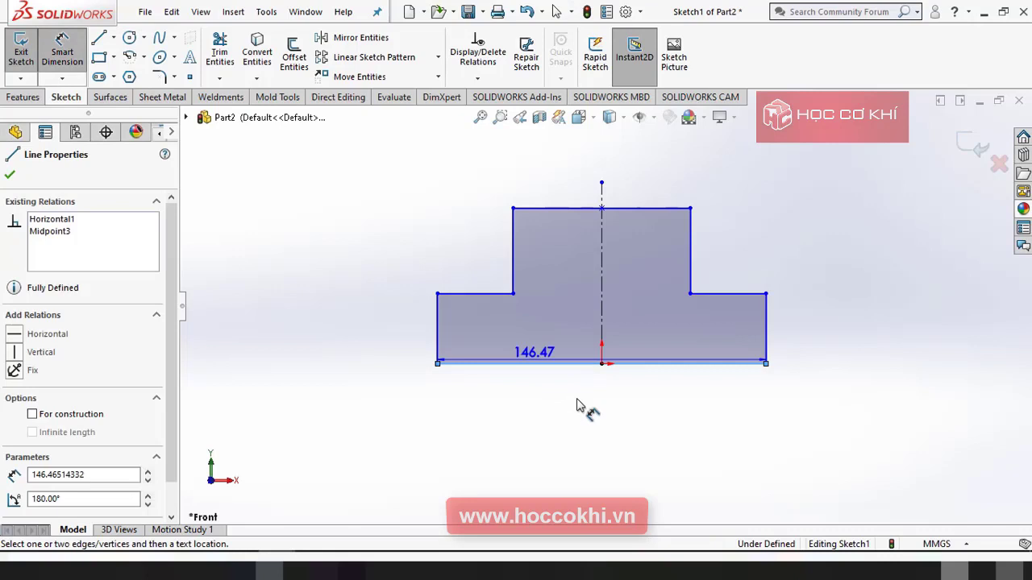
pyautogui.click(606, 430)
pyautogui.write('156')
pyautogui.press('Return')
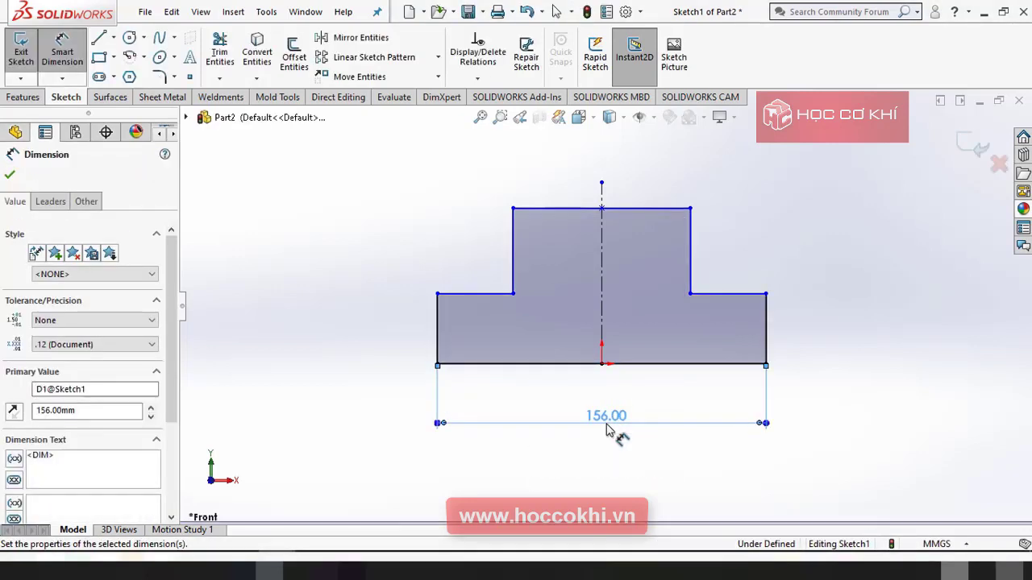
pyautogui.click(598, 469)
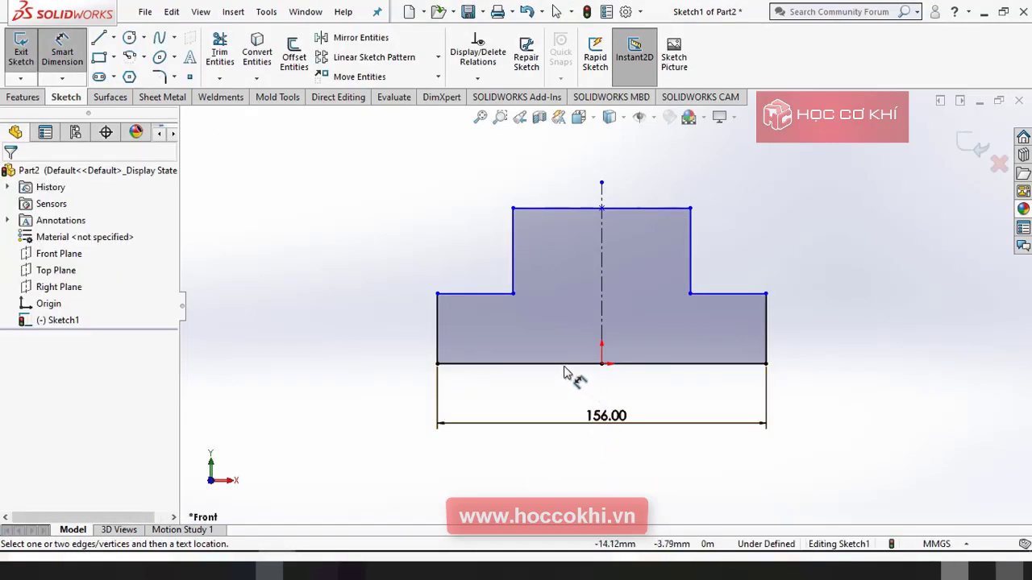
# - Following the drawing, set the right step height to 22 mm and the upper block height to 65 mm
pyautogui.hotkey('alt', 'Tab')
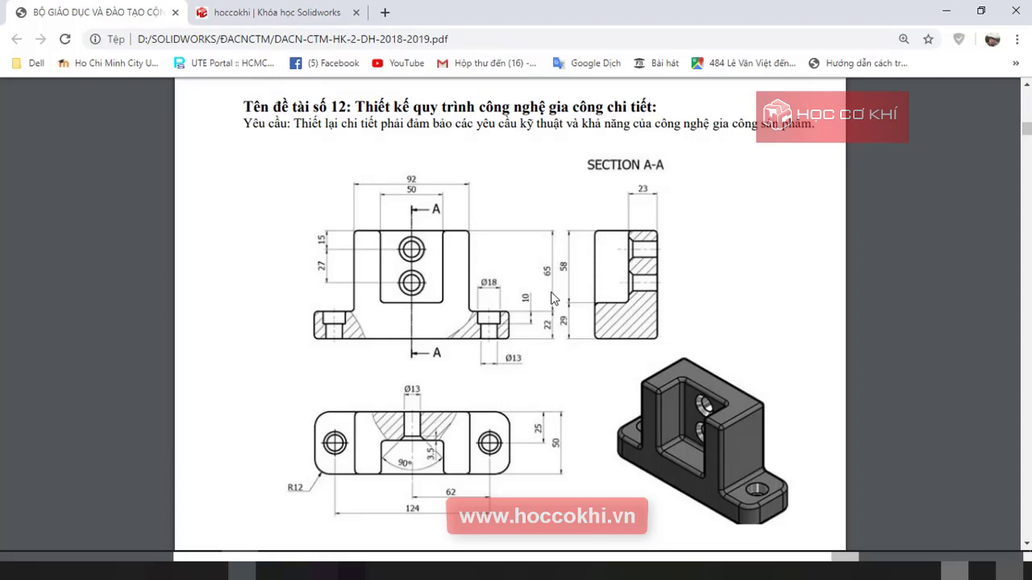
pyautogui.hotkey('alt', 'Tab')
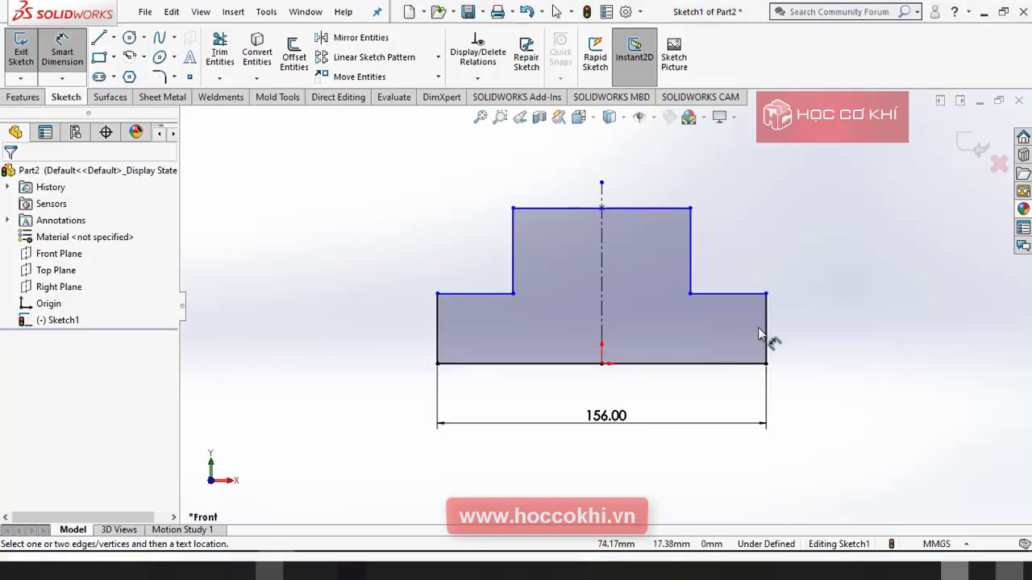
pyautogui.click(768, 334)
pyautogui.click(800, 337)
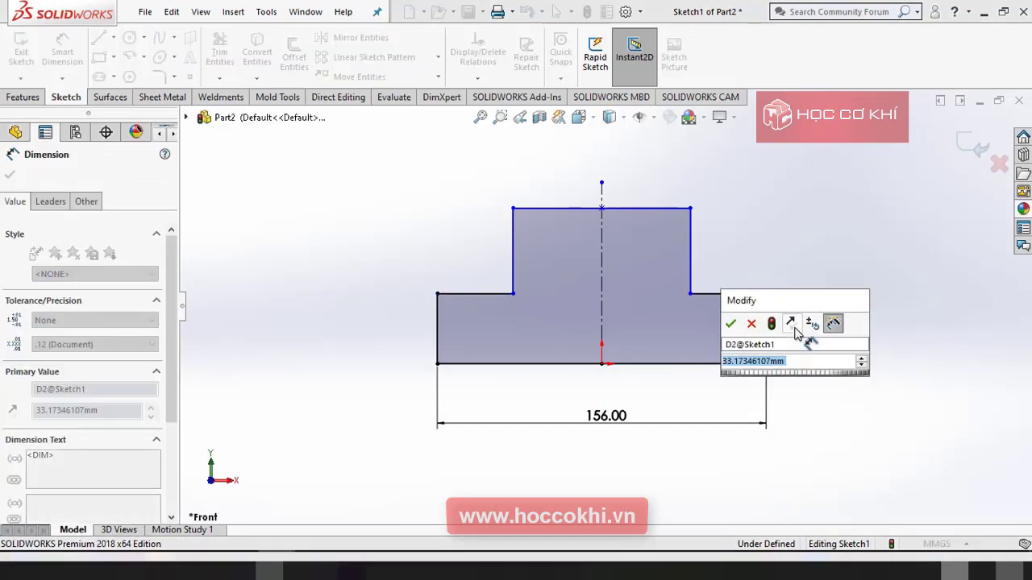
pyautogui.press('Return')
pyautogui.write('22')
pyautogui.press('Return')
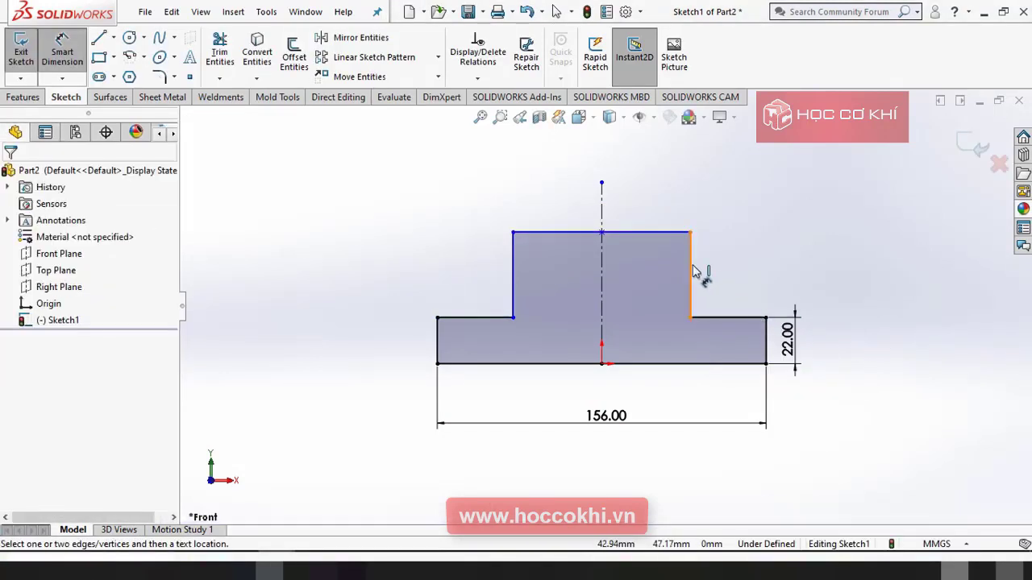
pyautogui.click(692, 278)
pyautogui.click(735, 278)
pyautogui.write('65')
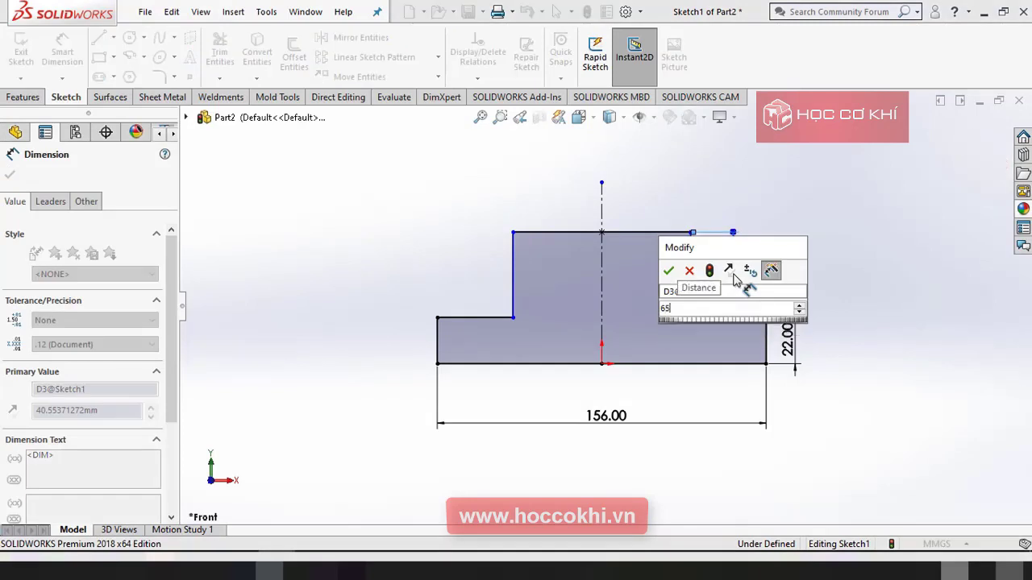
pyautogui.press('Return')
pyautogui.click(806, 247)
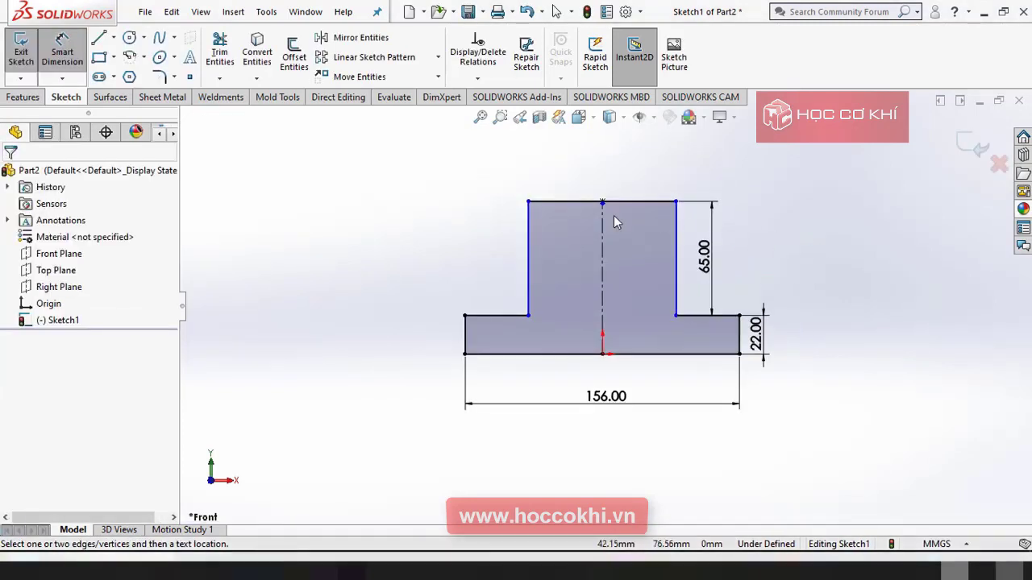
# - Dimension the top edge to a 92 mm width, fully defining the profile
pyautogui.hotkey('alt', 'Tab')
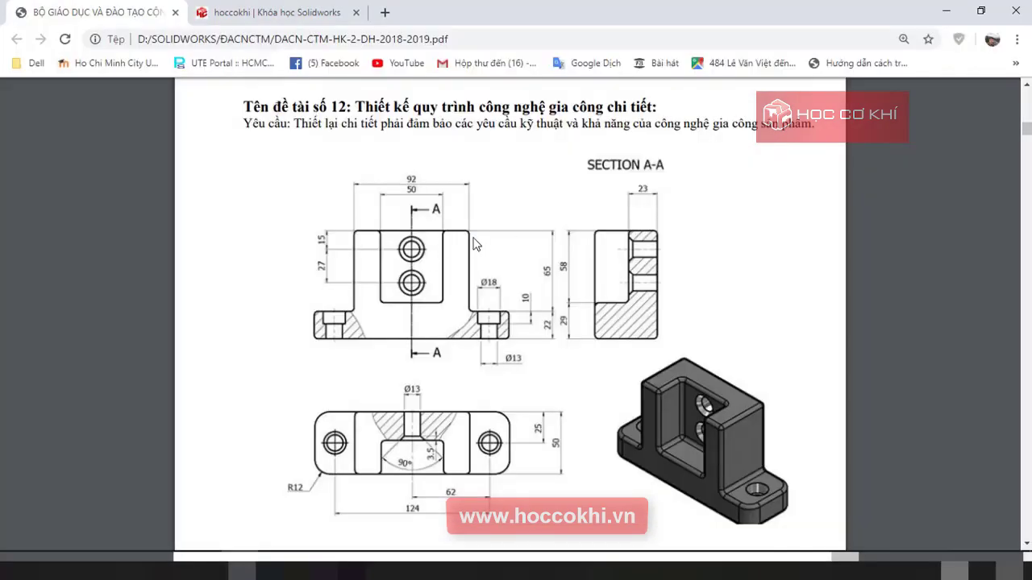
pyautogui.hotkey('alt', 'Tab')
pyautogui.click(580, 201)
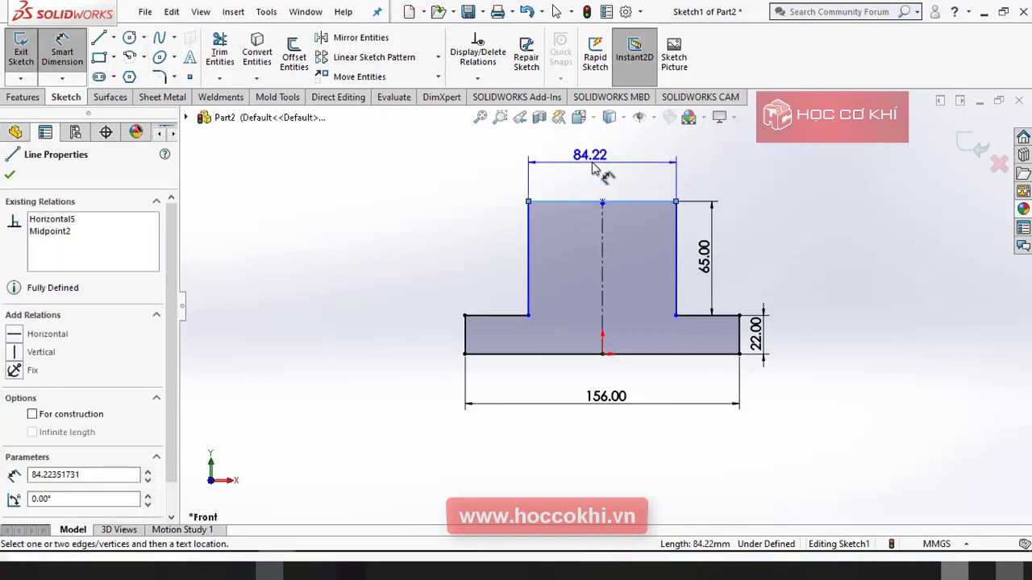
pyautogui.click(593, 168)
pyautogui.write('92')
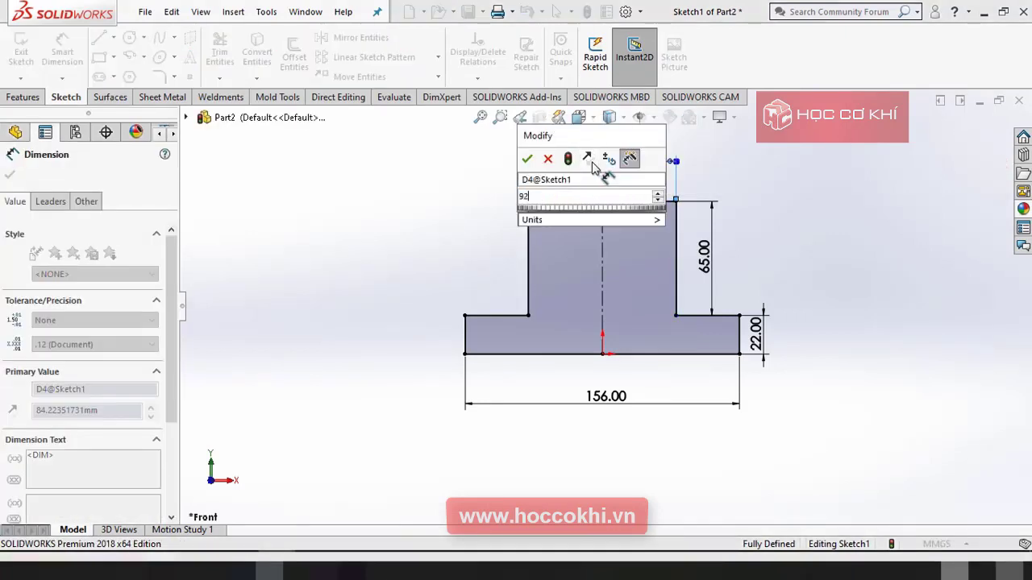
pyautogui.press('Return')
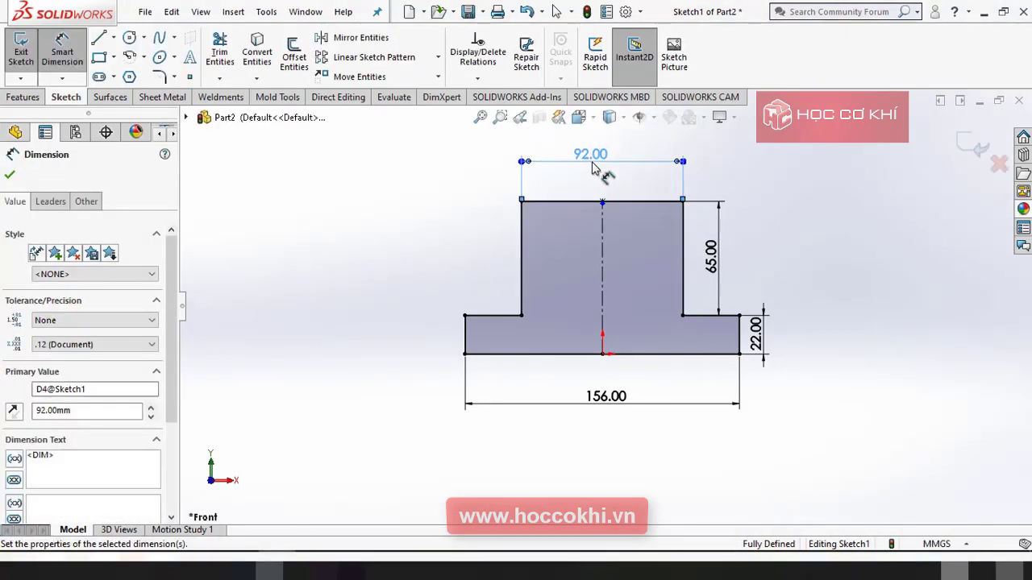
pyautogui.click(412, 240)
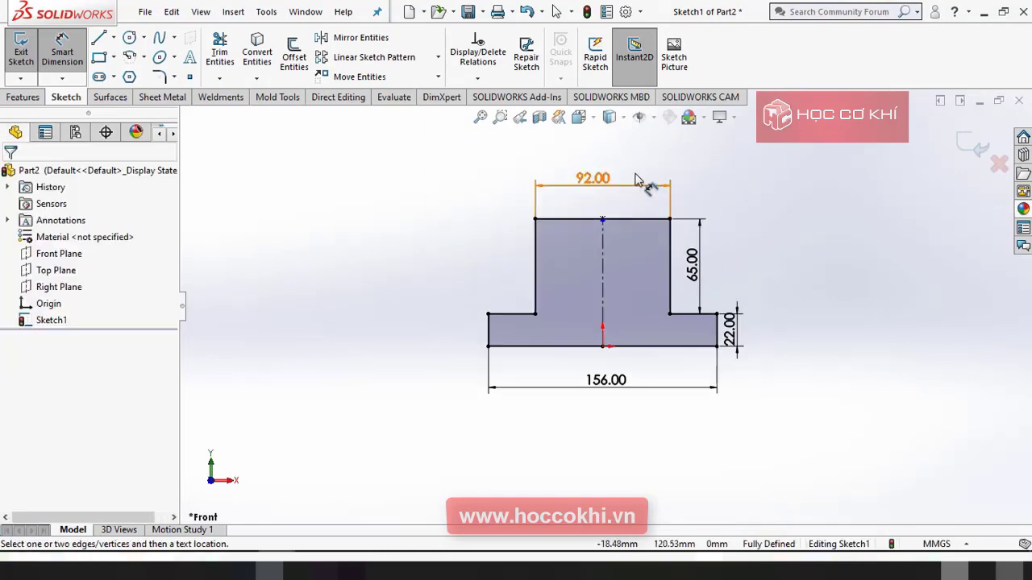
pyautogui.scroll(-2, 646, 181)
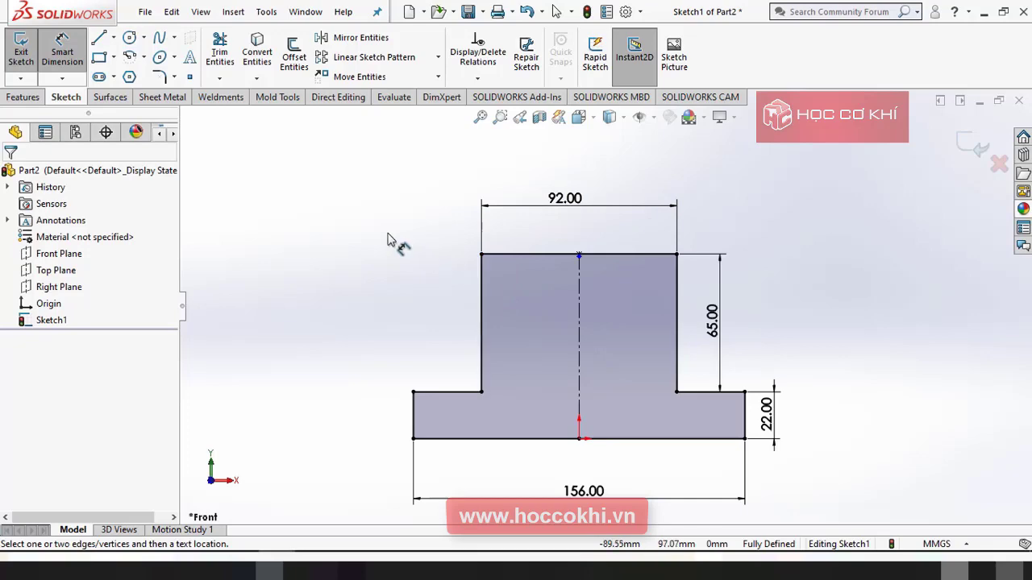
# - Extrude the profile Blind 50 mm into Boss-Extrude1, then orbit to a frontal view and check the drawing
pyautogui.click(19, 96)
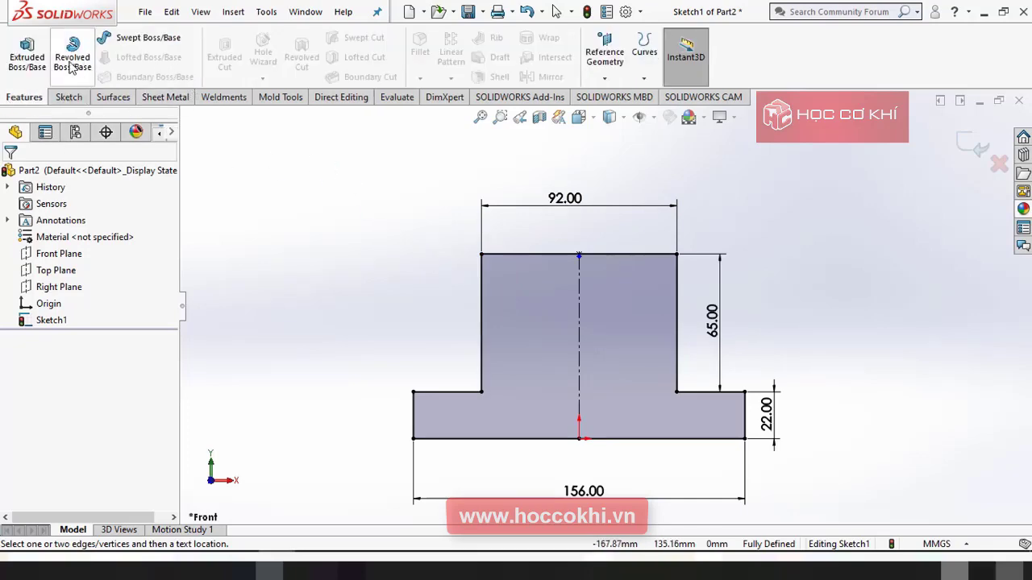
pyautogui.click(29, 58)
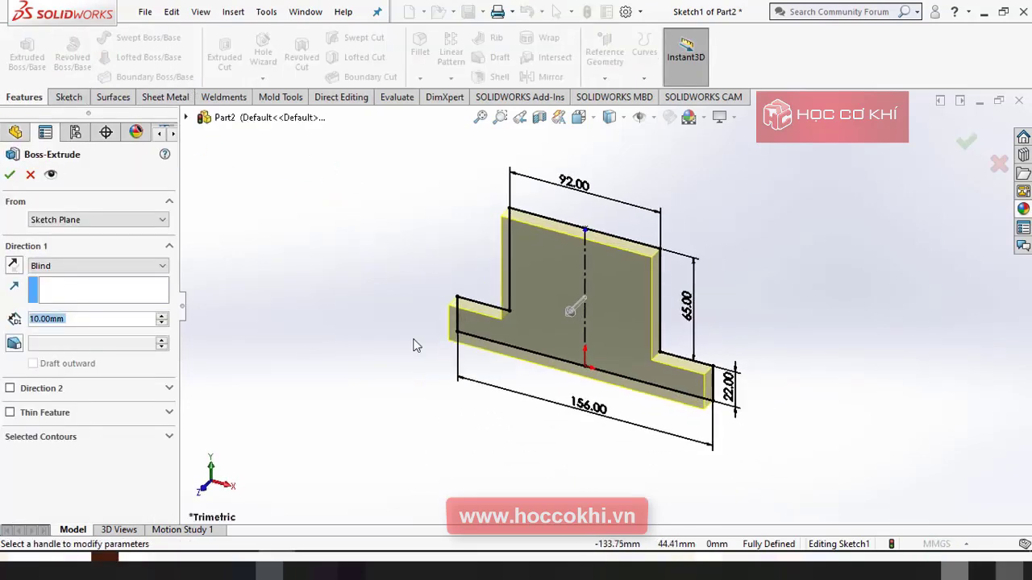
pyautogui.hotkey('alt', 'Tab')
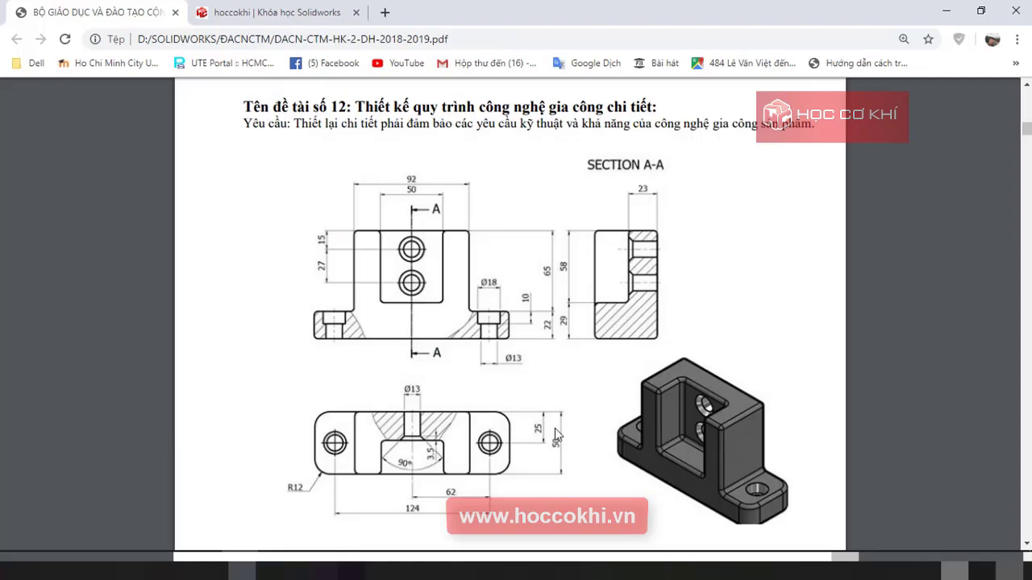
pyautogui.hotkey('alt', 'Tab')
pyautogui.click(106, 320)
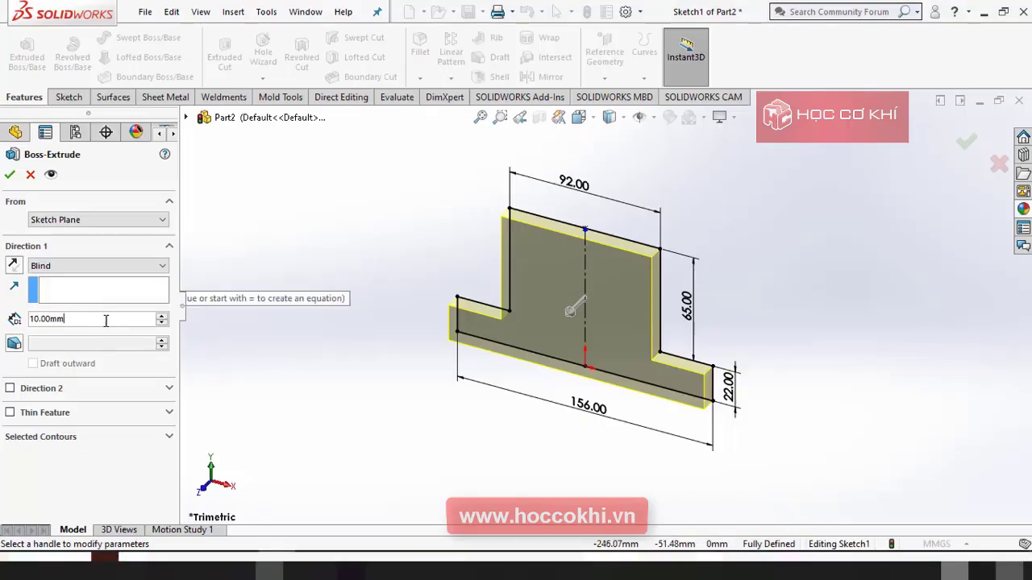
pyautogui.write('50')
pyautogui.press('Return')
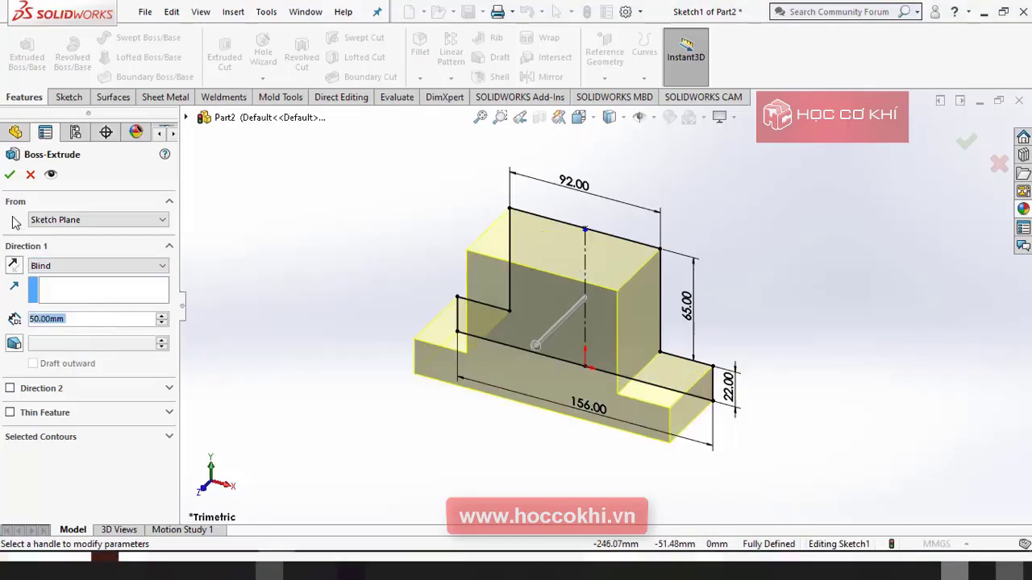
pyautogui.click(10, 175)
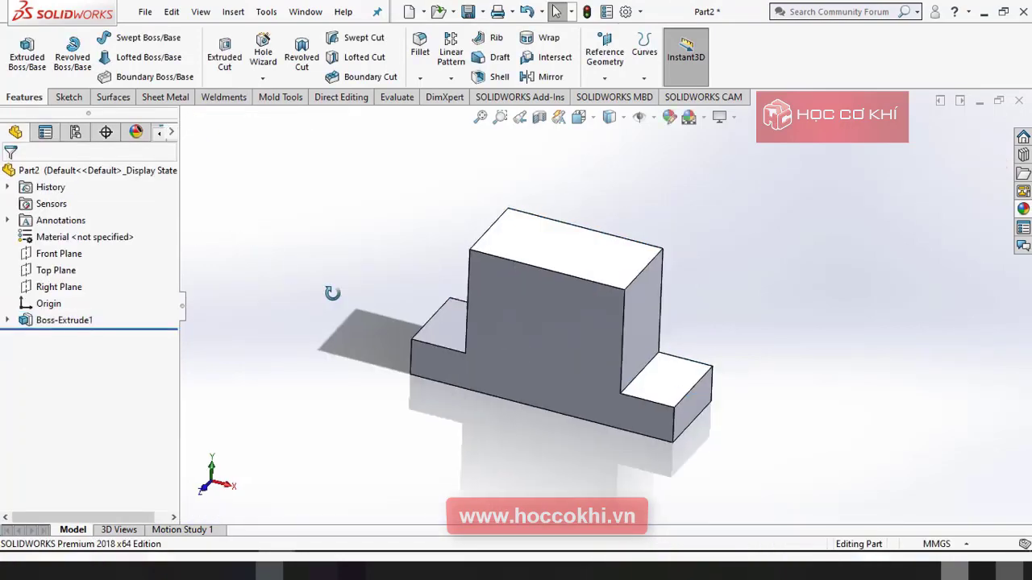
pyautogui.moveTo(334, 293)
pyautogui.mouseDown(button='middle')
pyautogui.moveTo(328, 359)
pyautogui.moveTo(334, 341)
pyautogui.mouseUp(button='middle')
pyautogui.hotkey('alt', 'Tab')
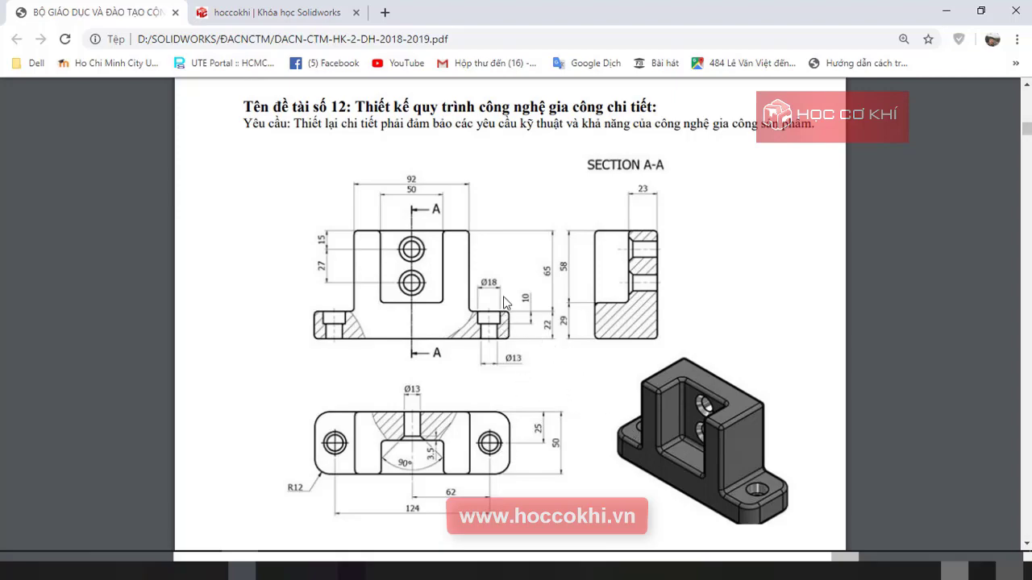
pyautogui.hotkey('alt', 'Tab')
# - Start a sketch on the right step's top face and draw the right and left hole circles
pyautogui.click(675, 373)
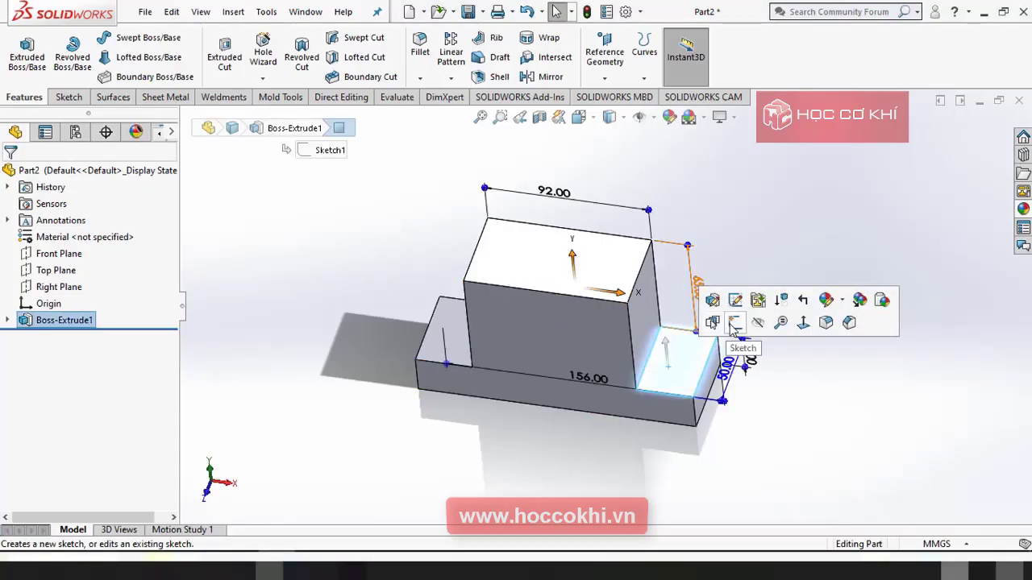
pyautogui.click(731, 324)
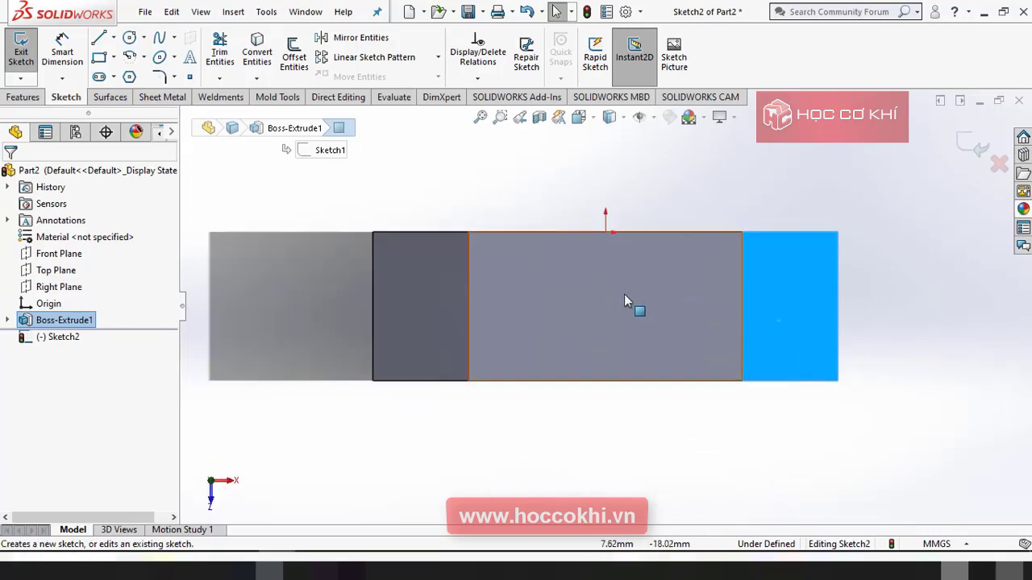
pyautogui.click(649, 294)
pyautogui.press('c')
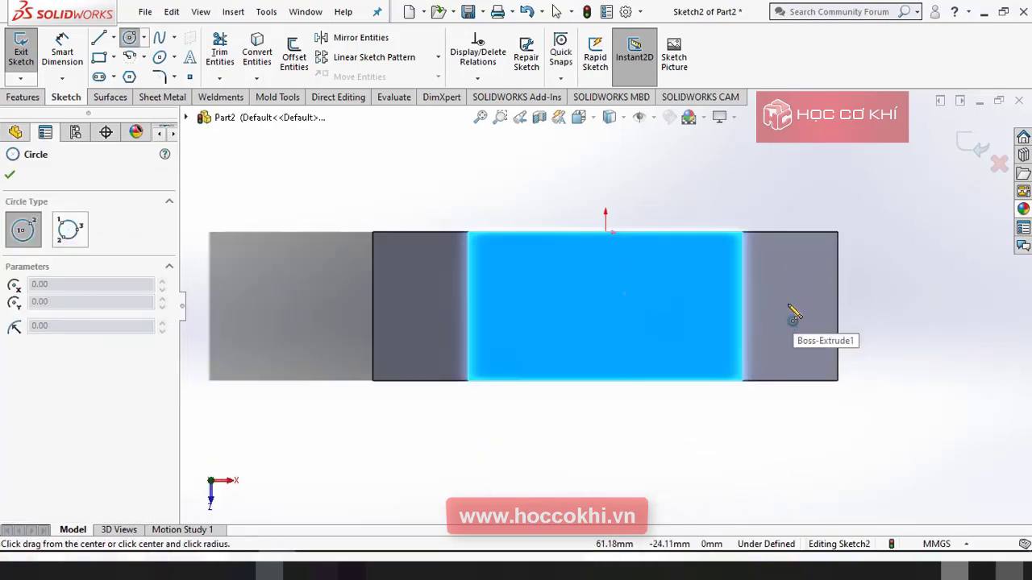
pyautogui.click(788, 303)
pyautogui.click(809, 303)
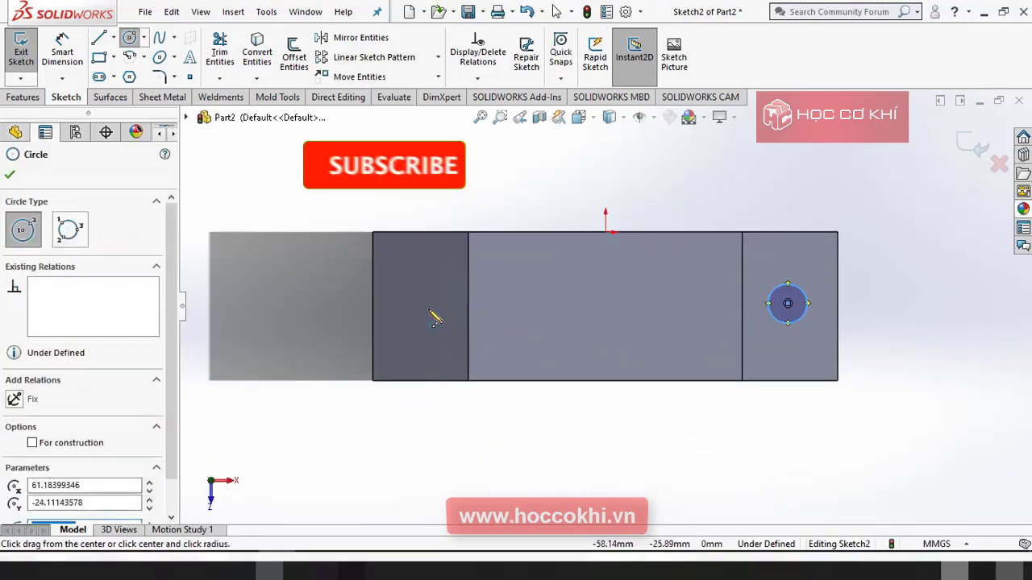
pyautogui.click(417, 309)
pyautogui.click(440, 309)
pyautogui.press('Escape')
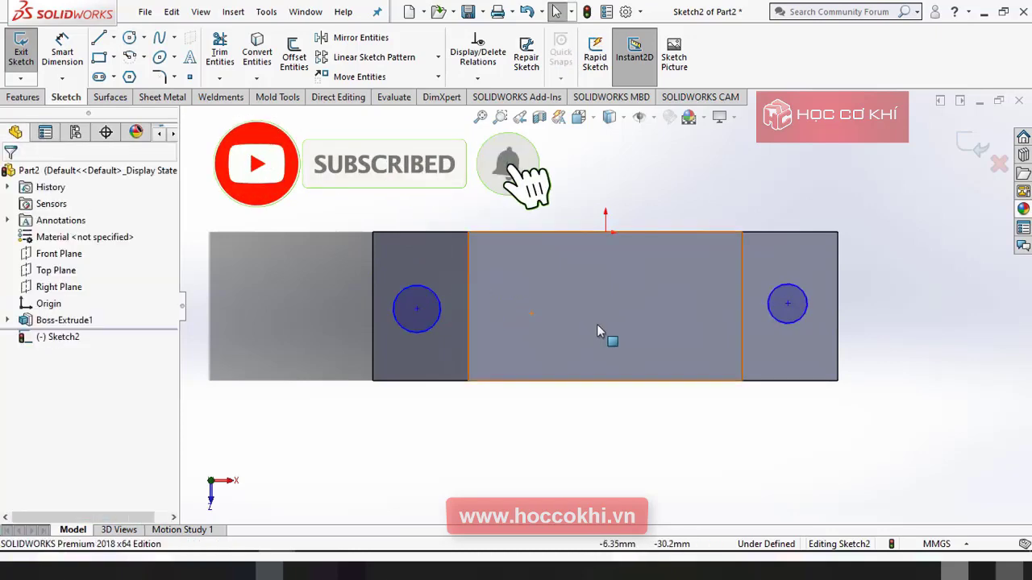
# - Give both hole circles a 13 mm diameter dimension
pyautogui.hotkey('alt', 'Tab')
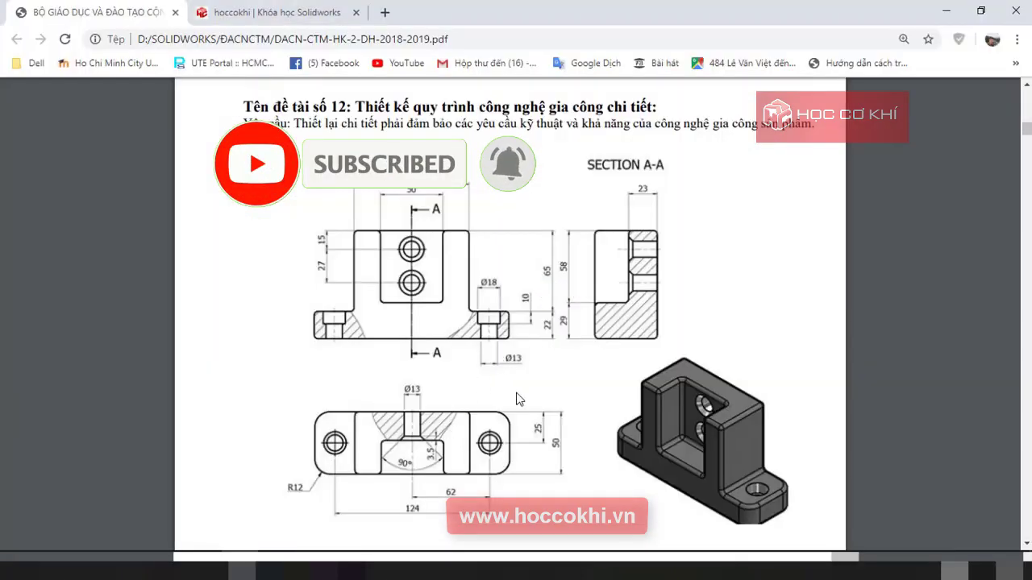
pyautogui.hotkey('alt', 'Tab')
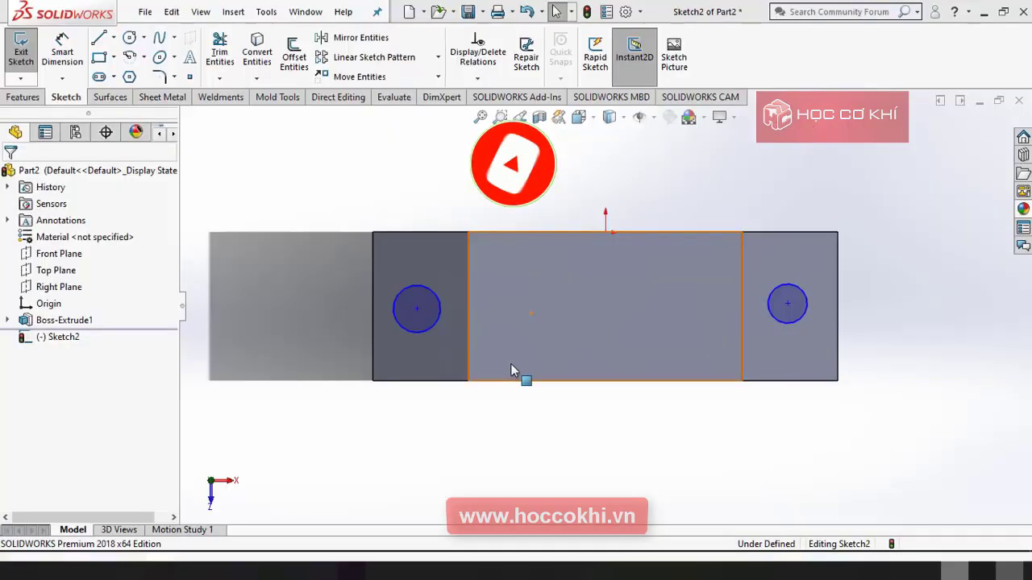
pyautogui.moveTo(737, 477); pyautogui.dragTo(733, 268, button='right')
pyautogui.click(795, 292)
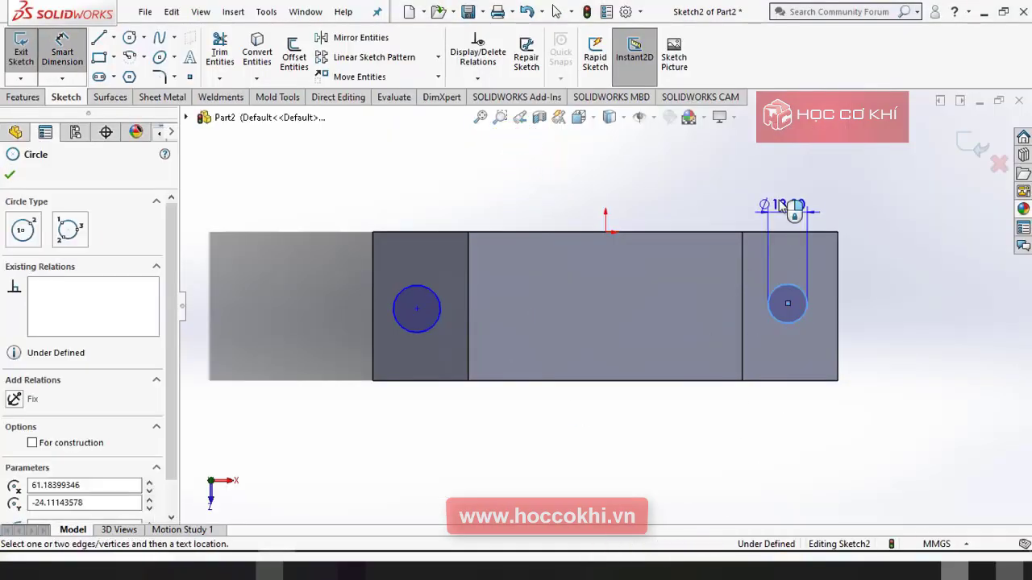
pyautogui.click(788, 208)
pyautogui.write('13.00mm')
pyautogui.press('Return')
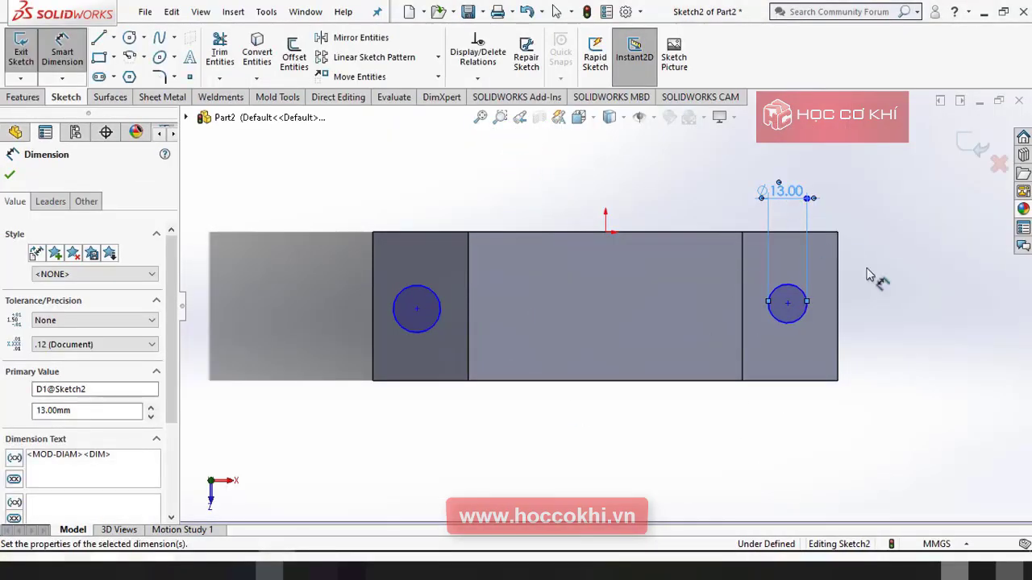
pyautogui.press('Escape')
pyautogui.click(432, 296)
pyautogui.click(441, 190)
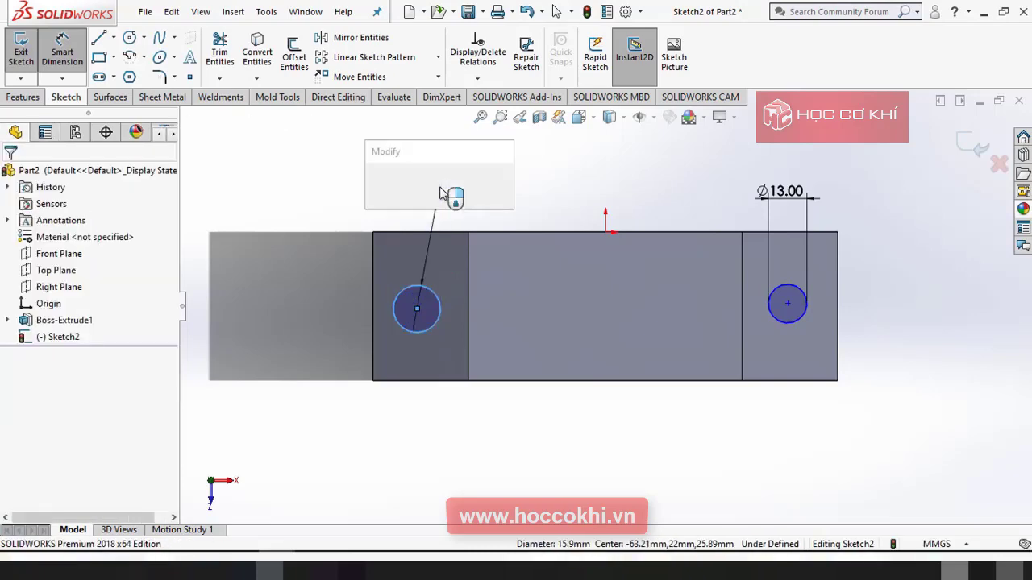
pyautogui.write('13')
pyautogui.press('Return')
pyautogui.press('Escape')
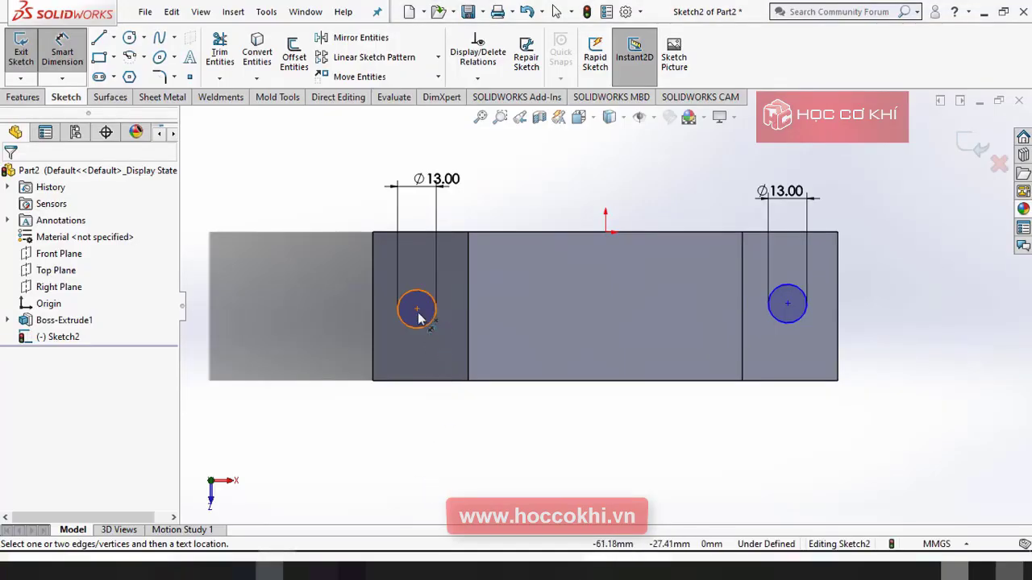
# - Dimension the distance between the two hole centres to 124 mm
pyautogui.click(417, 312)
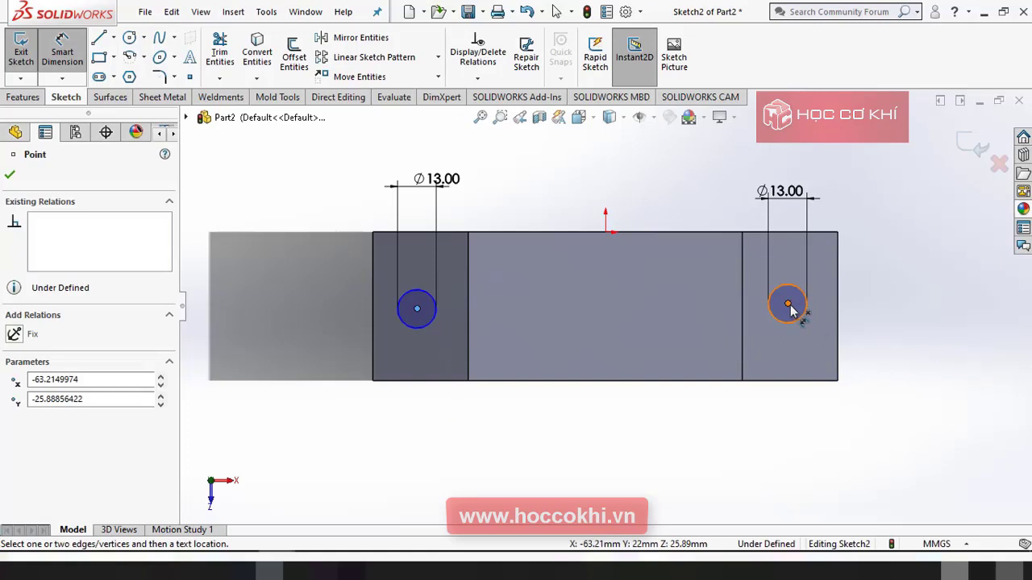
pyautogui.click(788, 305)
pyautogui.click(605, 446)
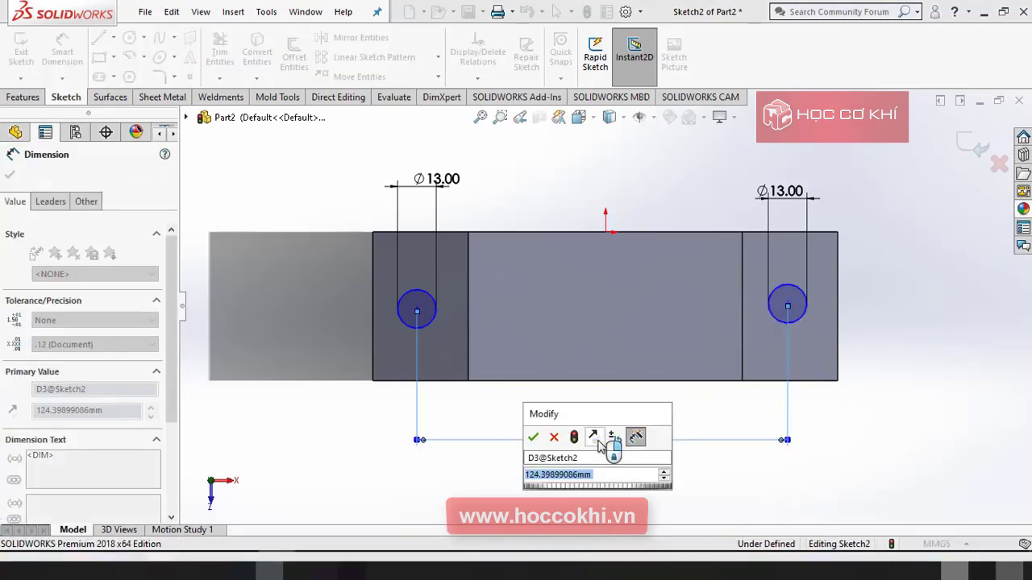
pyautogui.write('124')
pyautogui.press('Return')
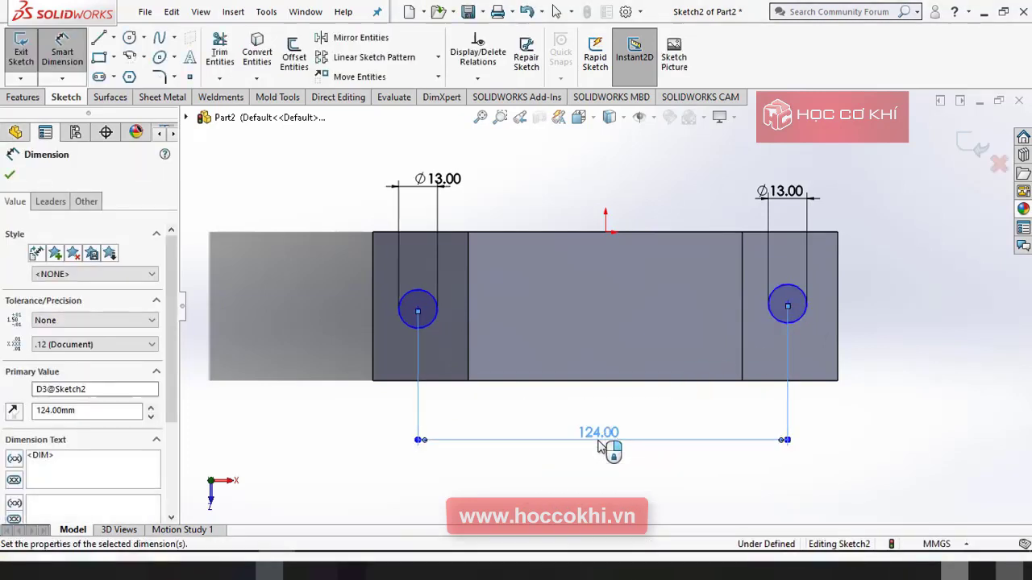
pyautogui.press('Escape')
# - Dimension the right hole centre 62 mm from the origin
pyautogui.hotkey('alt', 'Tab')
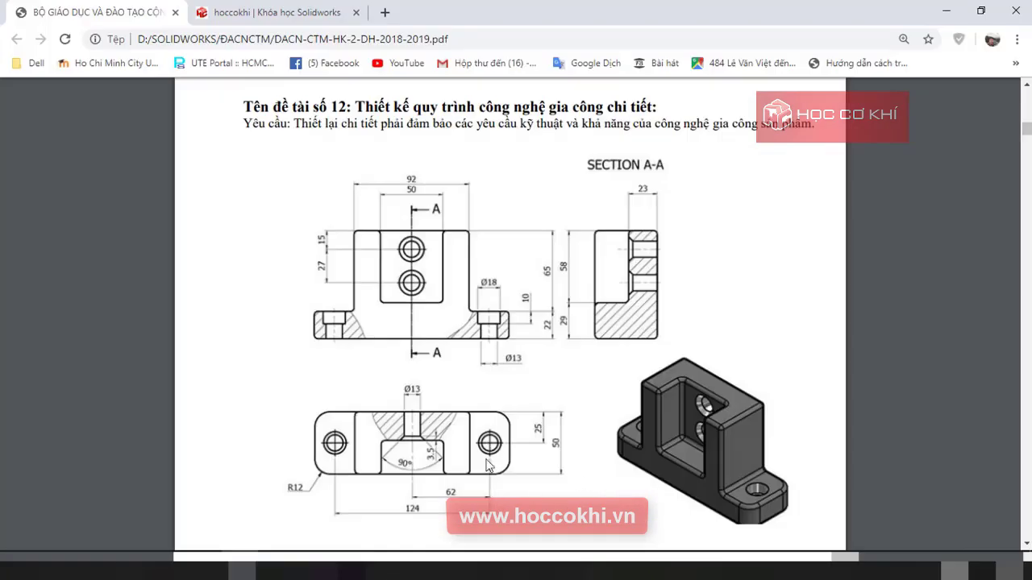
pyautogui.hotkey('alt', 'Tab')
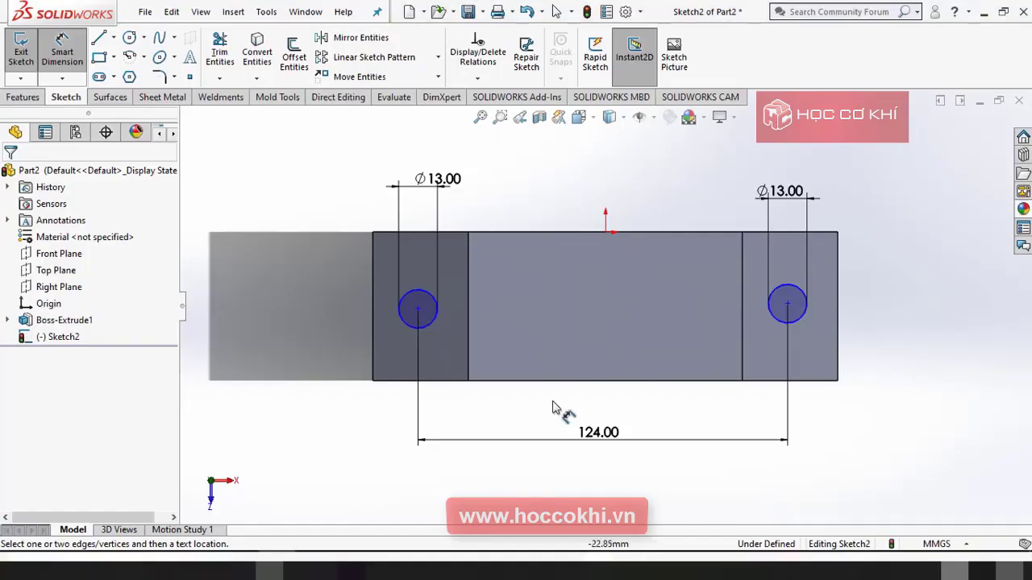
pyautogui.click(603, 231)
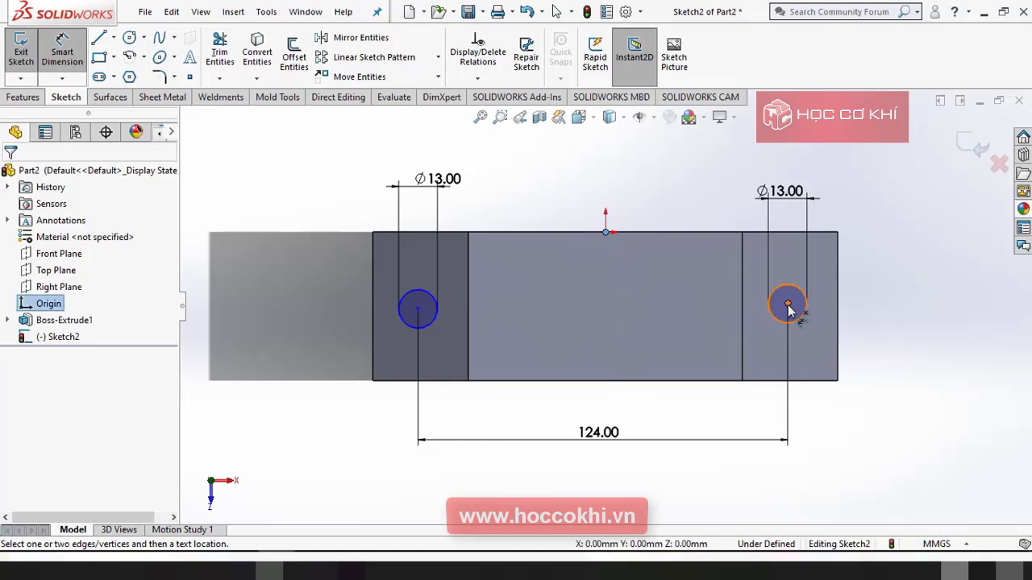
pyautogui.click(787, 305)
pyautogui.click(677, 344)
pyautogui.write('6')
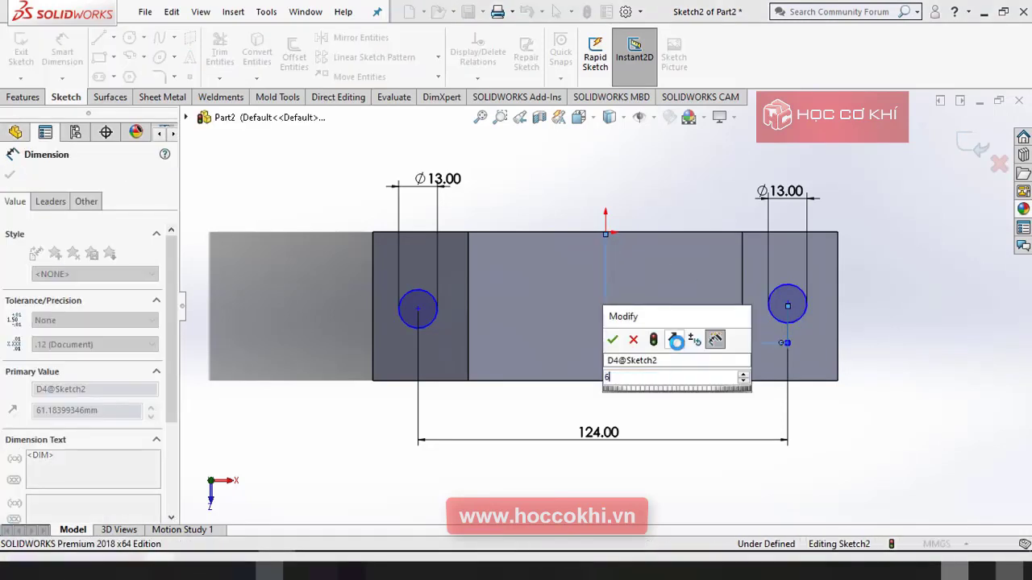
pyautogui.write('2')
pyautogui.press('Return')
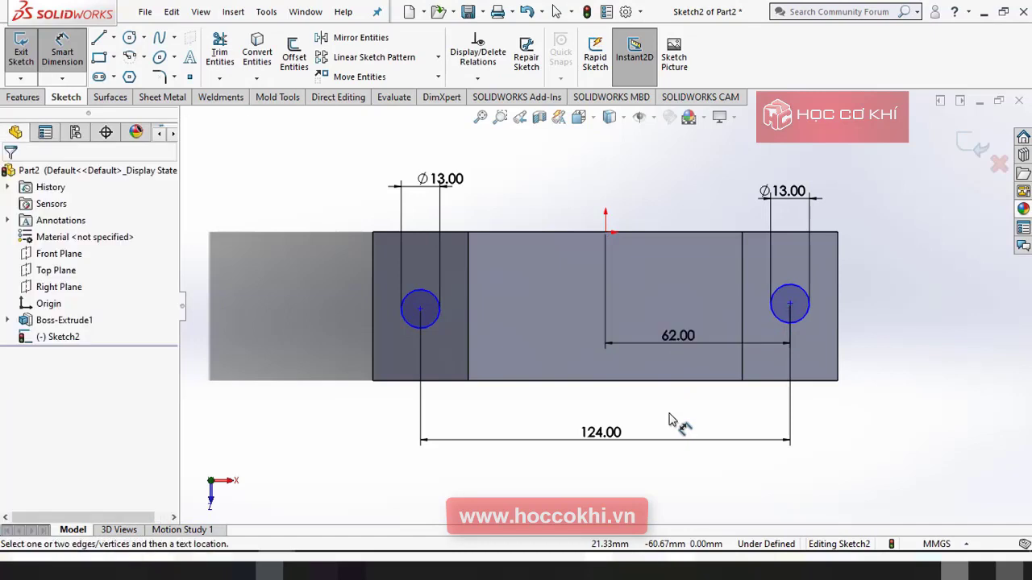
pyautogui.press('Escape')
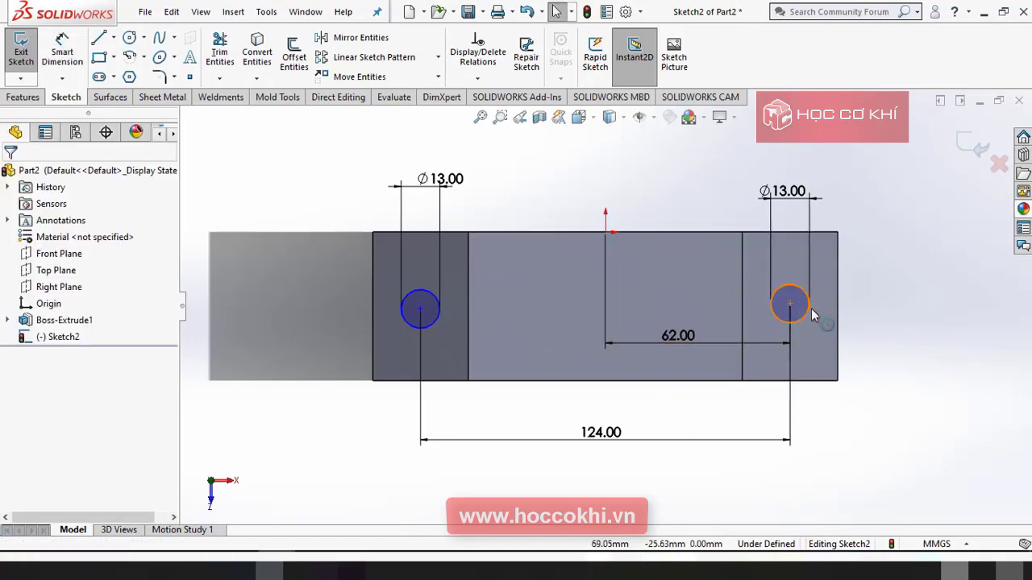
# - Make both hole centres and the origin horizontal so the holes sit level with the origin
pyautogui.click(790, 306)
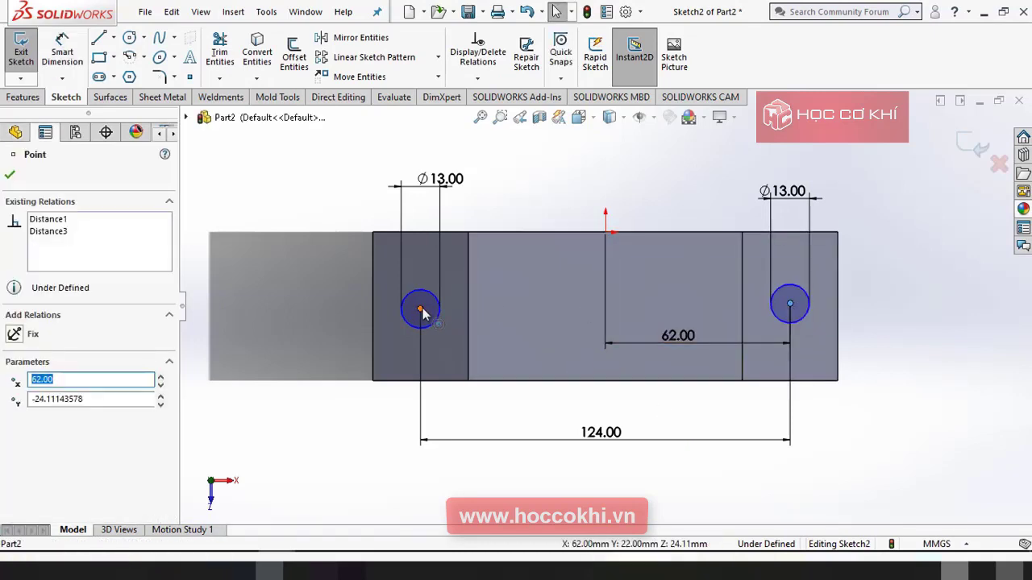
pyautogui.keyDown('ctrl'); pyautogui.click(421, 311); pyautogui.keyUp('ctrl')
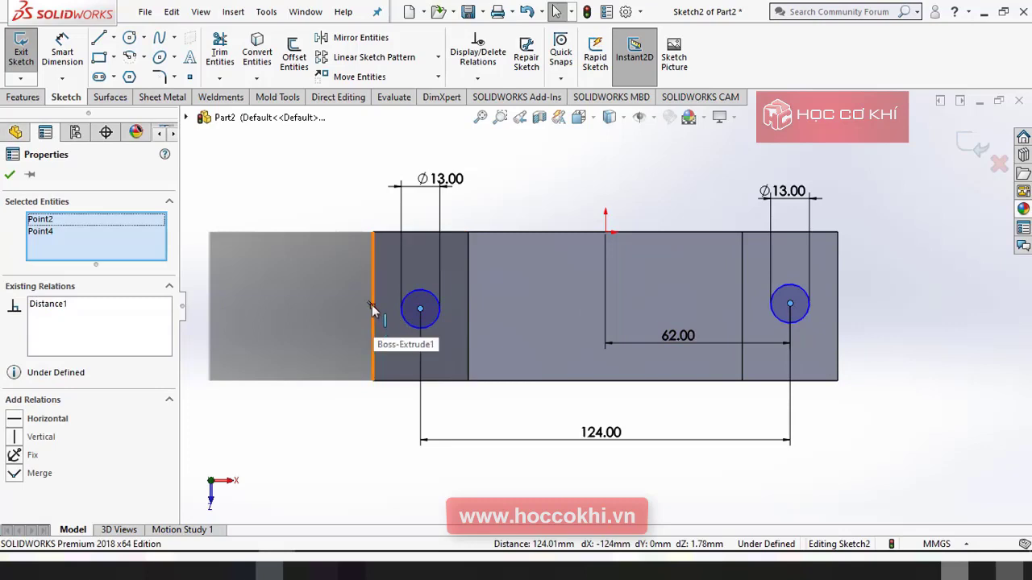
pyautogui.keyDown('ctrl'); pyautogui.click(372, 306); pyautogui.keyUp('ctrl')
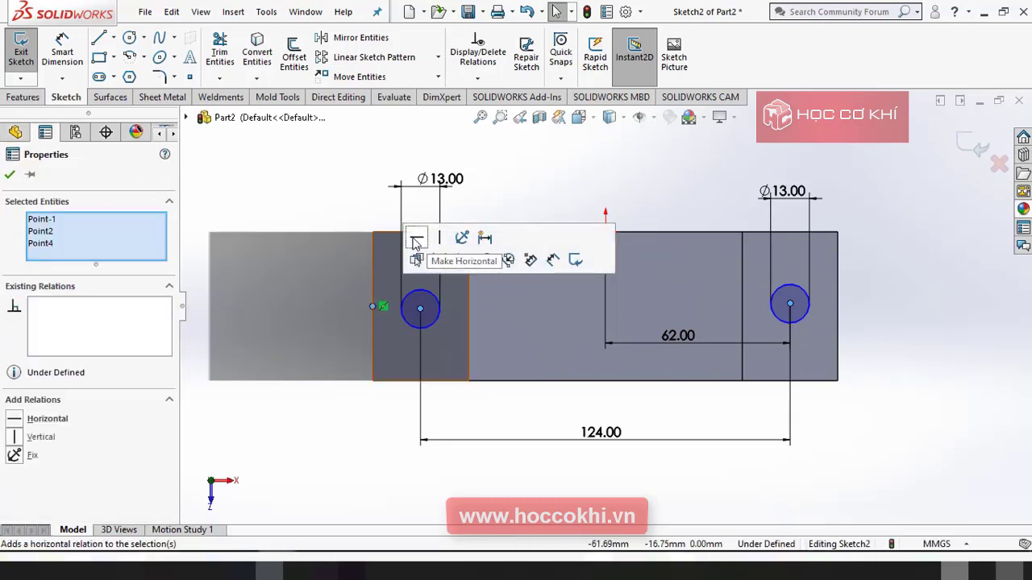
pyautogui.click(416, 237)
pyautogui.press('Escape')
# - Cut both Ø13 holes Up To Next as Cut-Extrude1, orbit to inspect them, and return to the PDF
pyautogui.press('f')
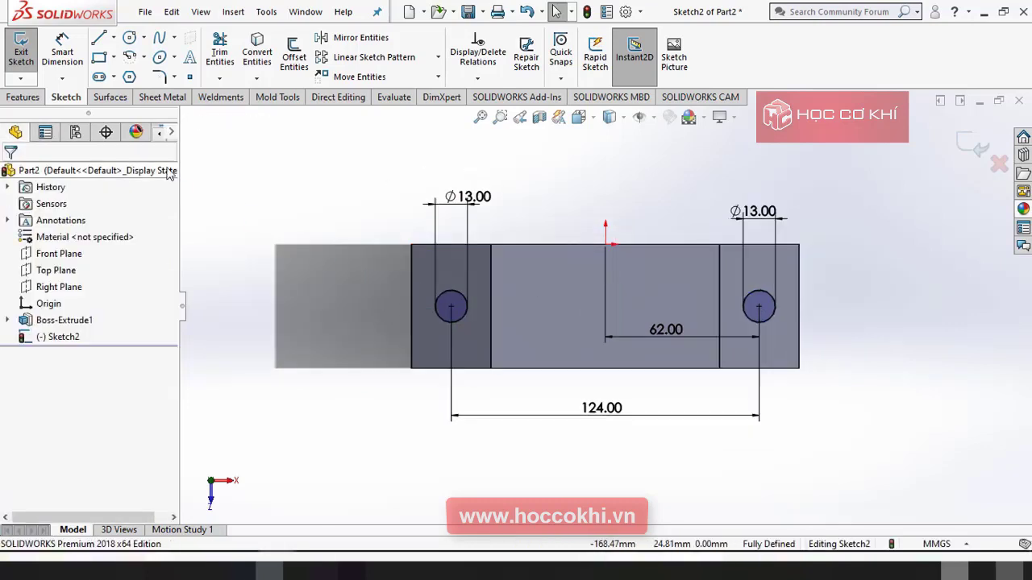
pyautogui.click(23, 97)
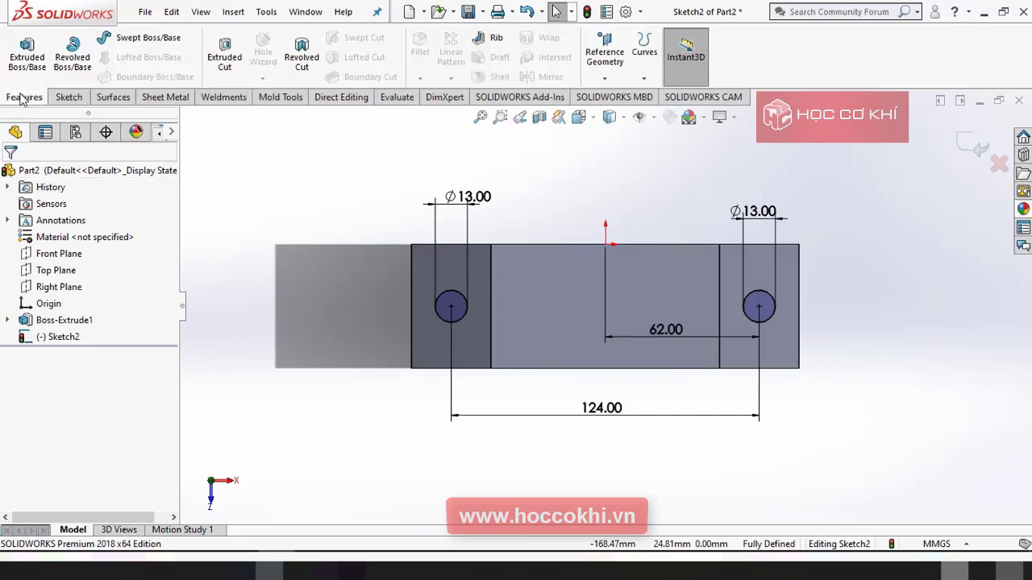
pyautogui.click(235, 70)
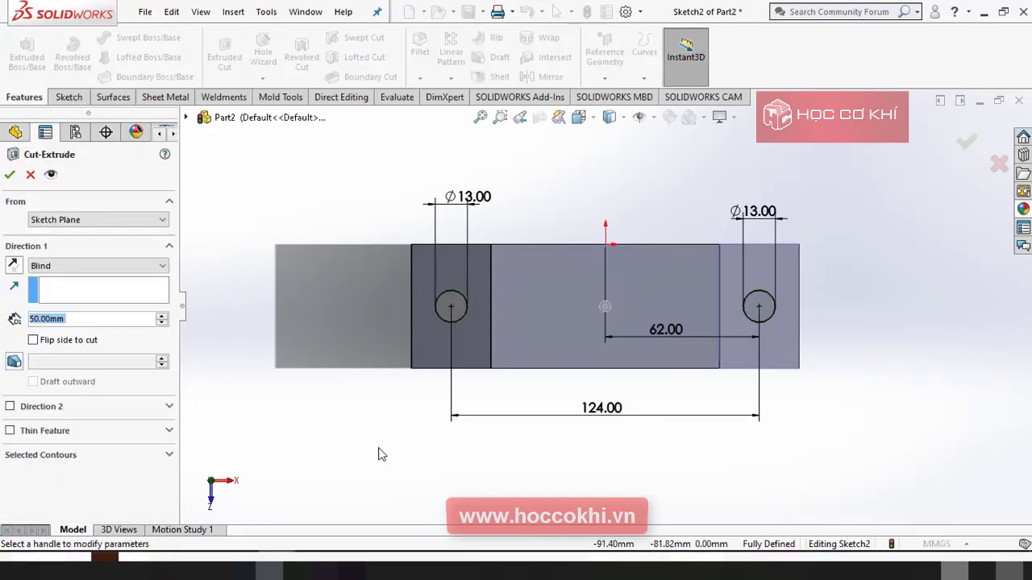
pyautogui.click(92, 267)
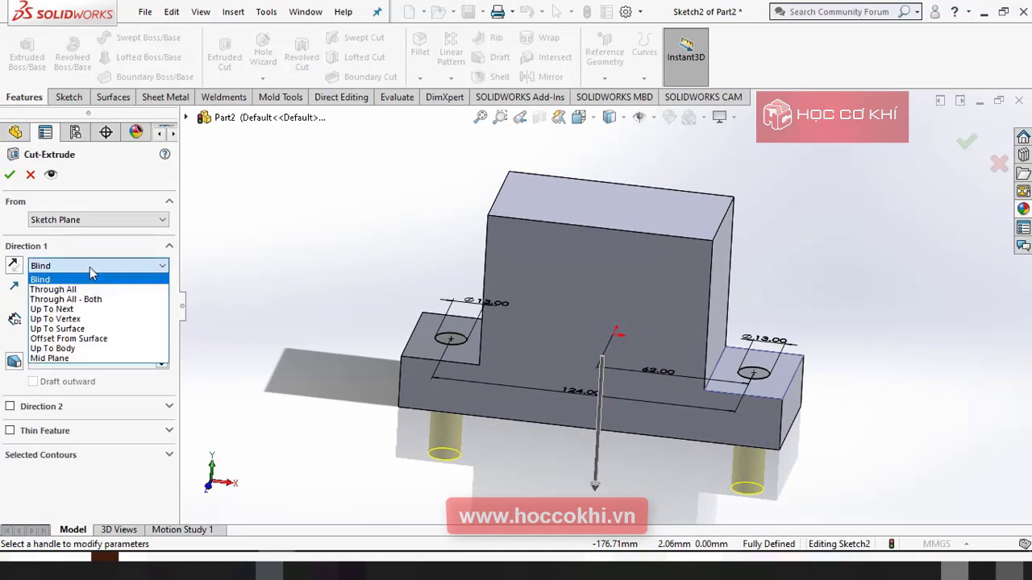
pyautogui.click(58, 310)
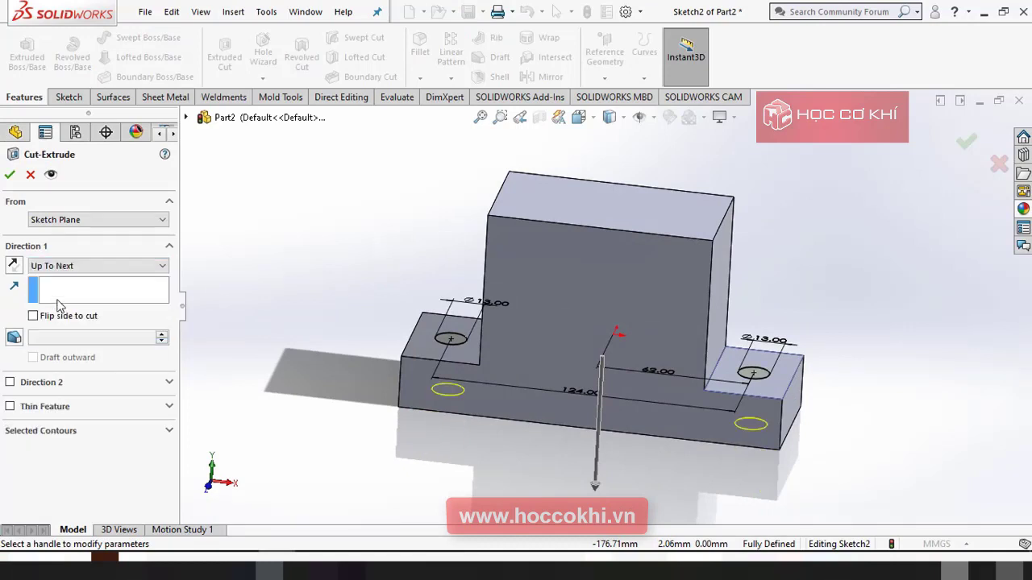
pyautogui.click(10, 176)
pyautogui.moveTo(270, 214); pyautogui.dragTo(354, 347, button='middle')
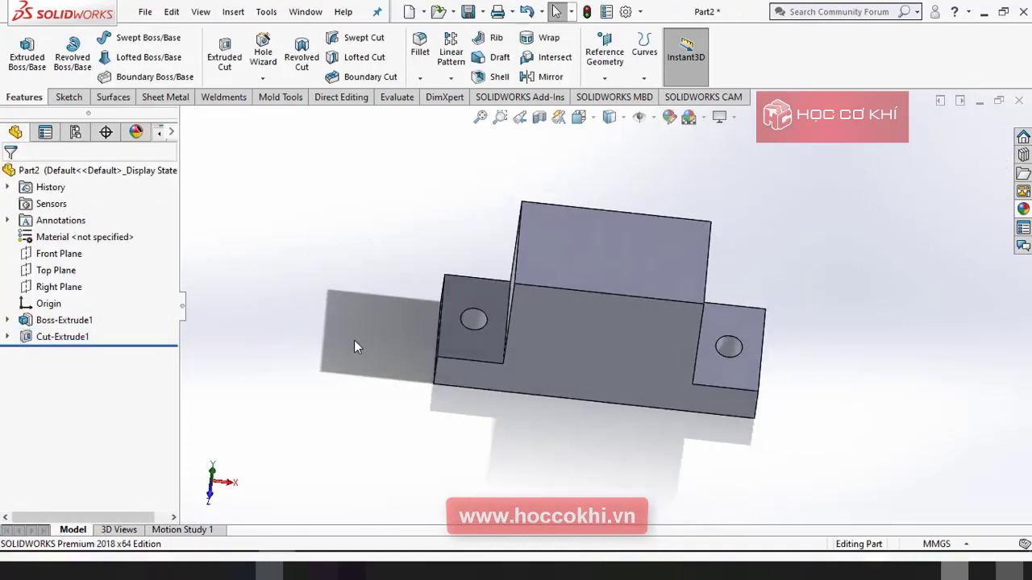
pyautogui.hotkey('alt', 'Tab')
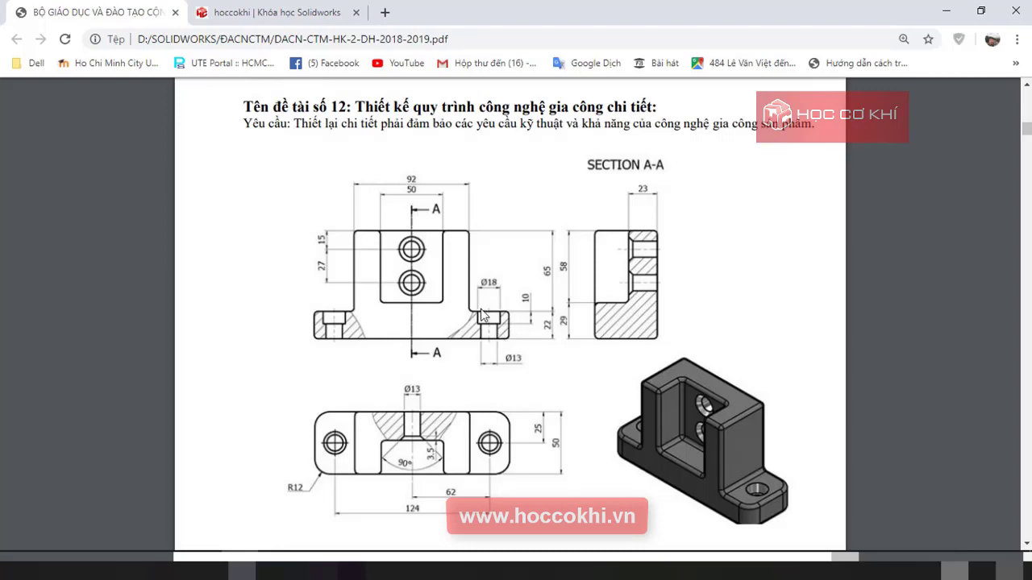
# - Sketch two circles on the base face, centred on the left and right bolt holes
pyautogui.hotkey('alt', 'Tab')
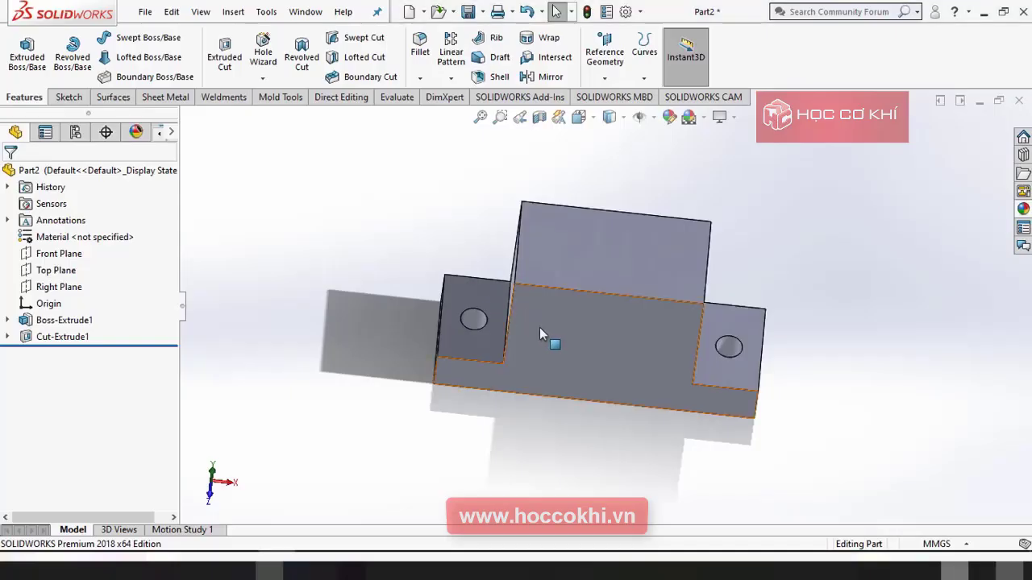
pyautogui.click(472, 348)
pyautogui.click(539, 304)
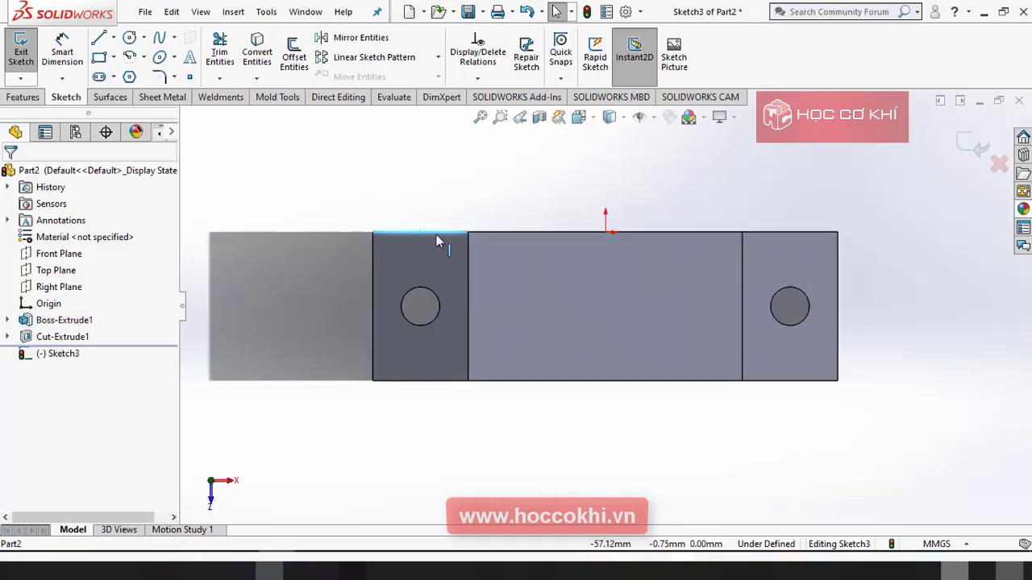
pyautogui.moveTo(468, 232); pyautogui.dragTo(439, 235, button='right')
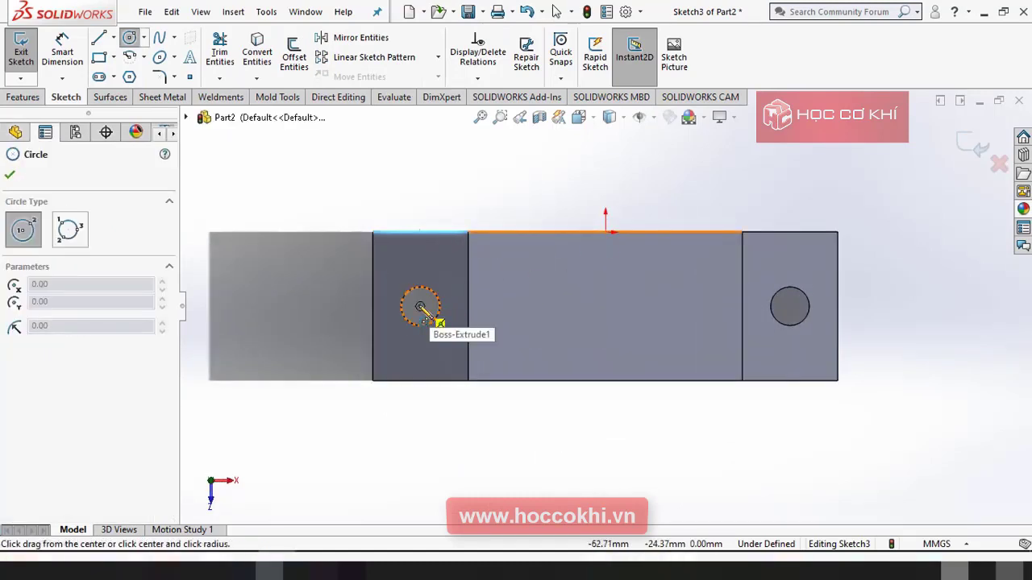
pyautogui.click(420, 307)
pyautogui.click(453, 305)
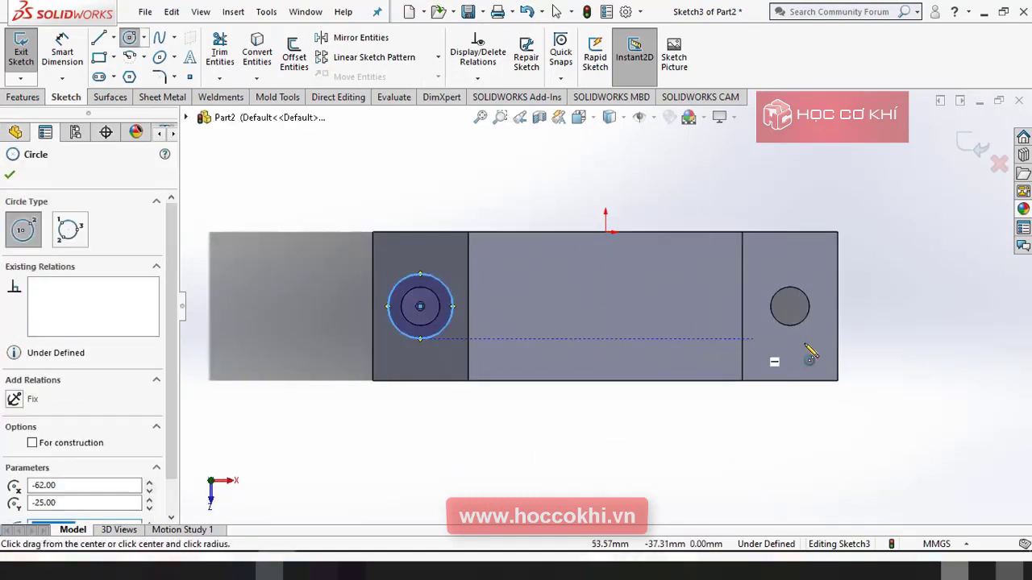
pyautogui.click(790, 306)
pyautogui.click(820, 306)
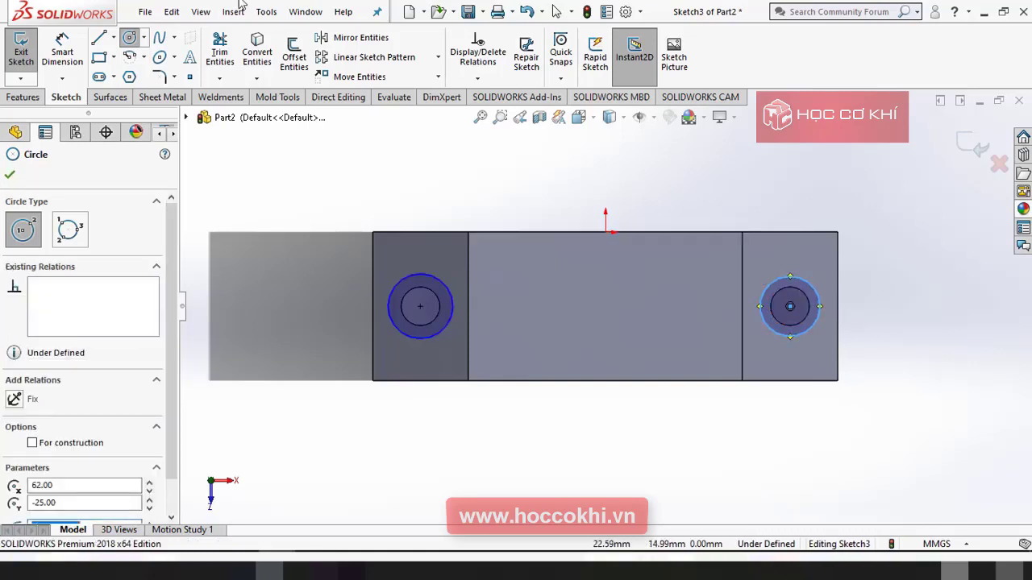
# - Dimension both circles to Ø18 to fully define Sketch3
pyautogui.click(80, 55)
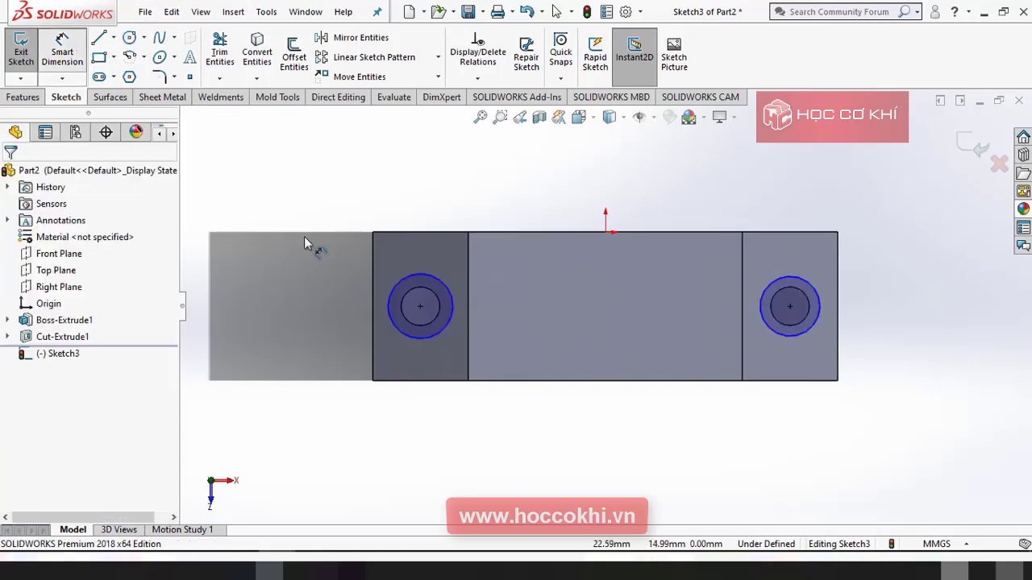
pyautogui.click(429, 279)
pyautogui.click(440, 200)
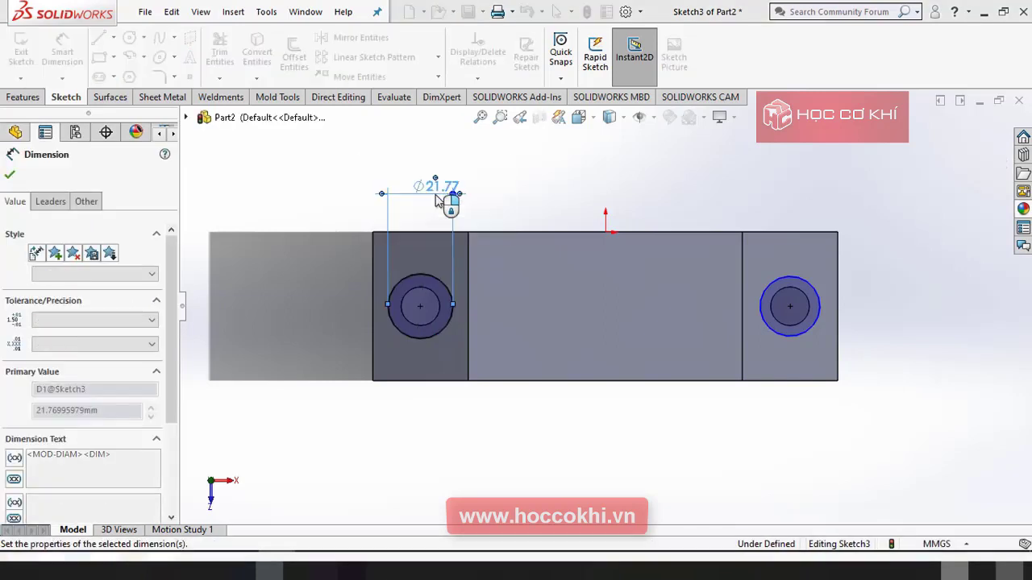
pyautogui.write('18')
pyautogui.press('Return')
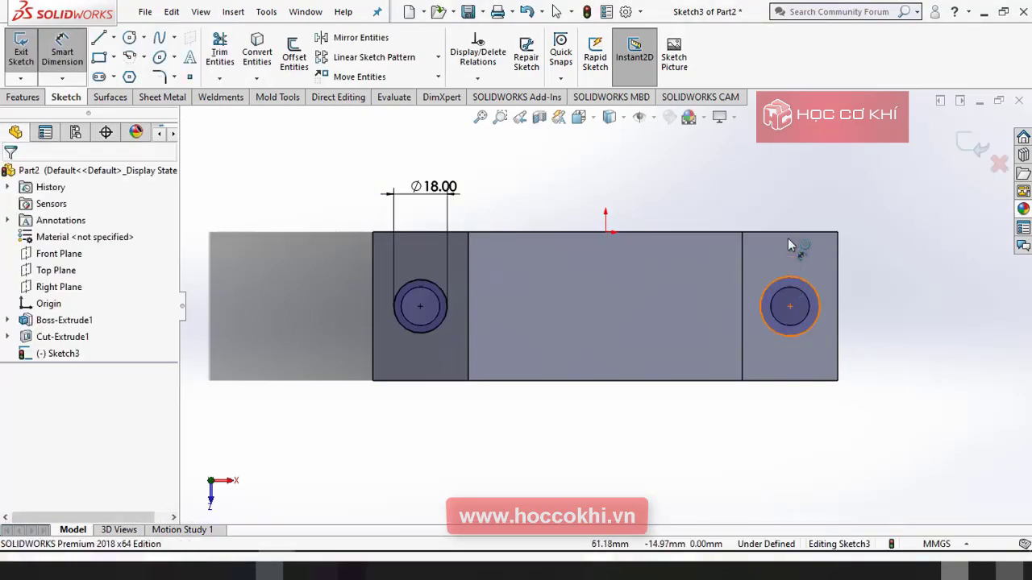
pyautogui.click(790, 246)
pyautogui.click(801, 207)
pyautogui.write('18')
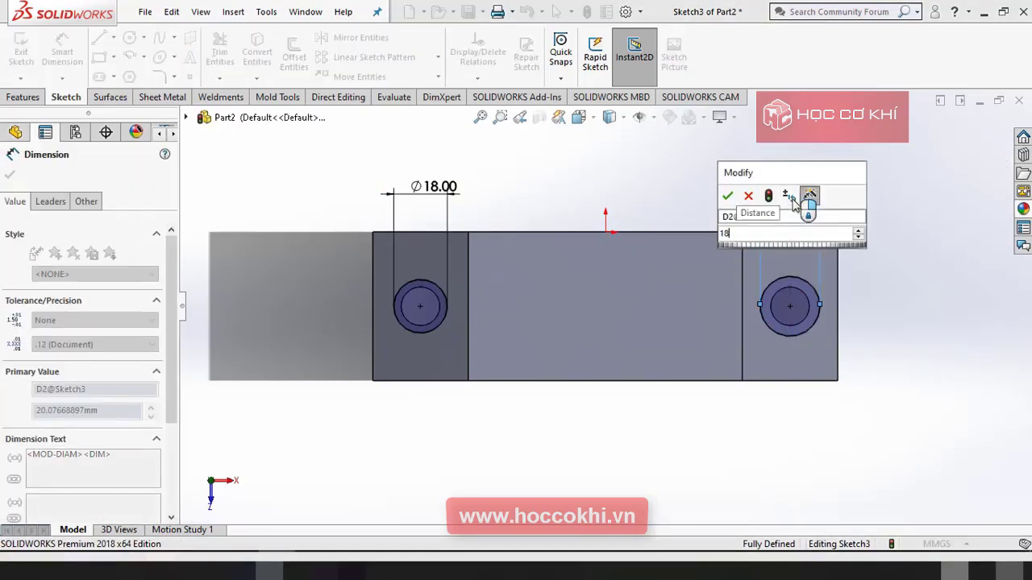
pyautogui.press('Return')
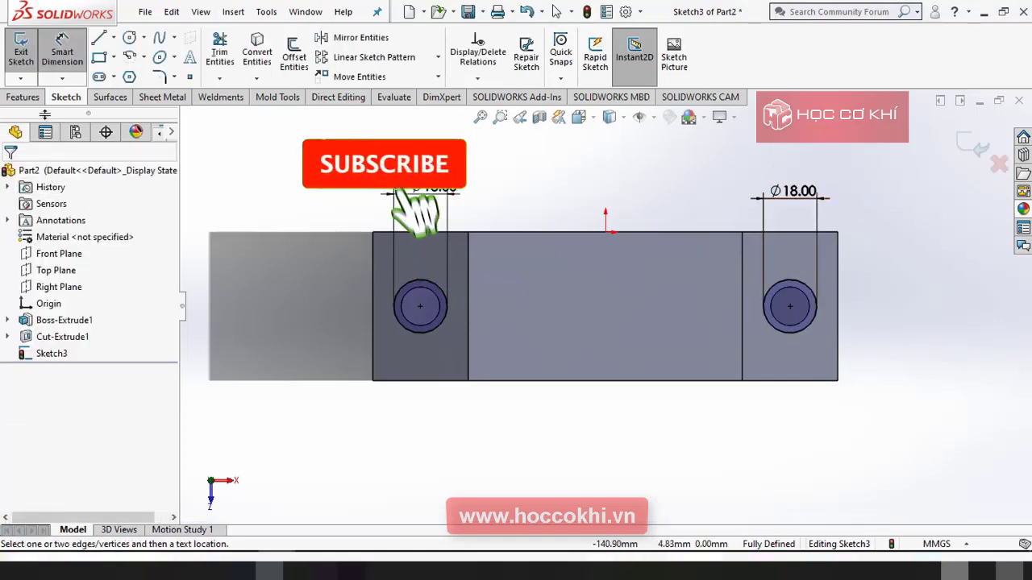
pyautogui.click(22, 96)
pyautogui.click(224, 52)
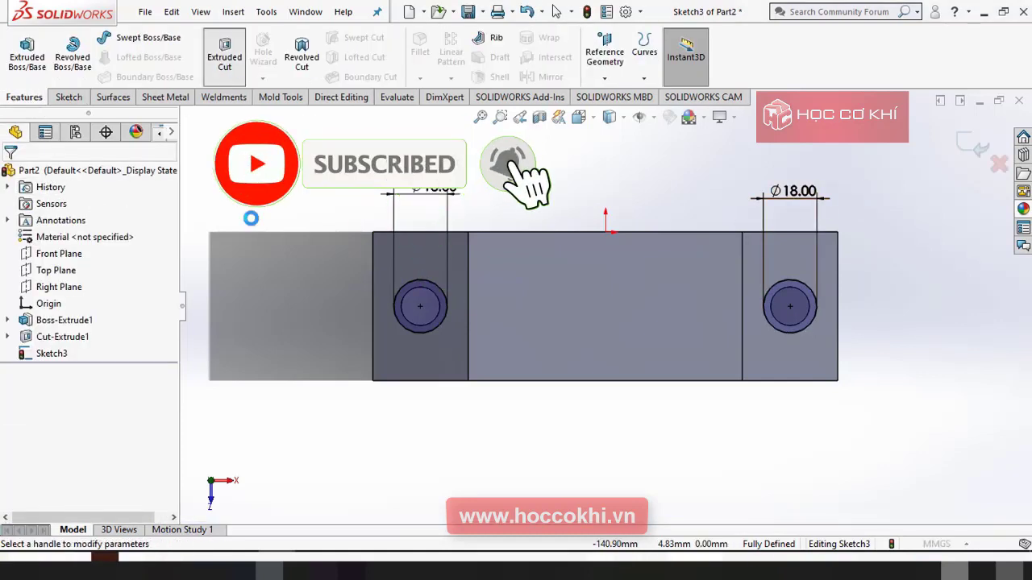
# - Cut the Ø18 circles 10 mm deep blind to form both counterbores
pyautogui.hotkey('alt', 'Tab')
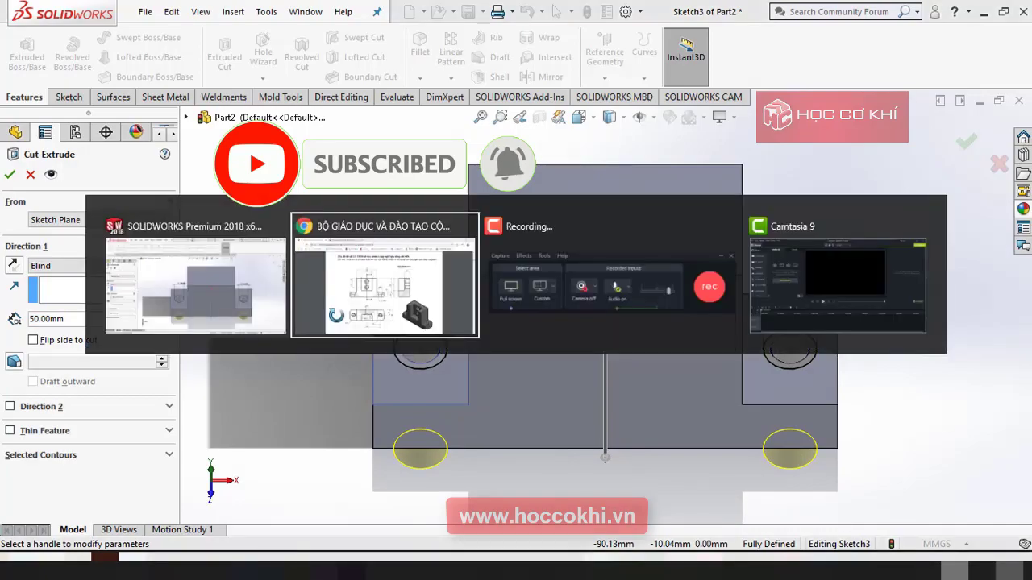
pyautogui.hotkey('alt', 'Tab')
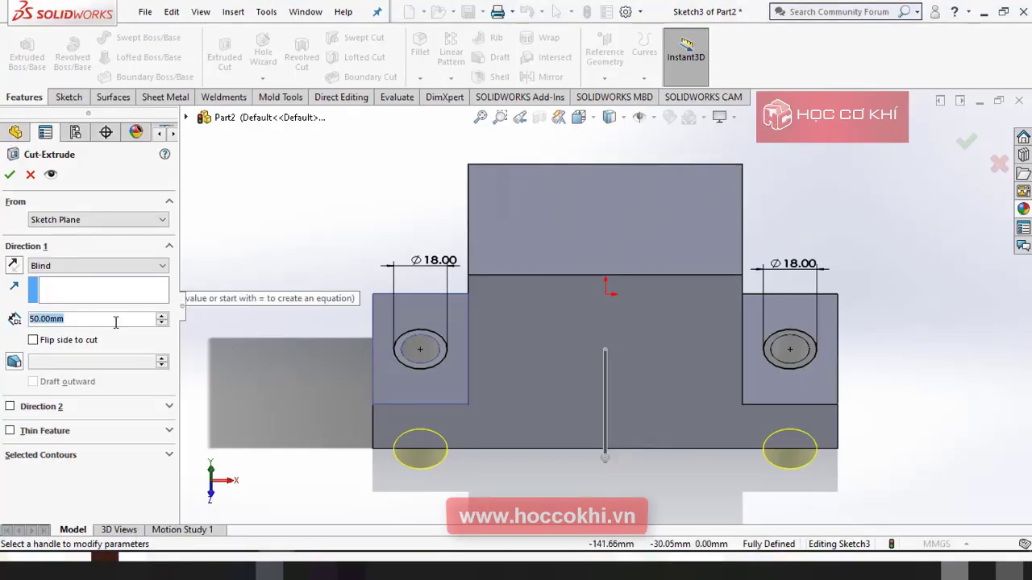
pyautogui.write('10')
pyautogui.press('Return')
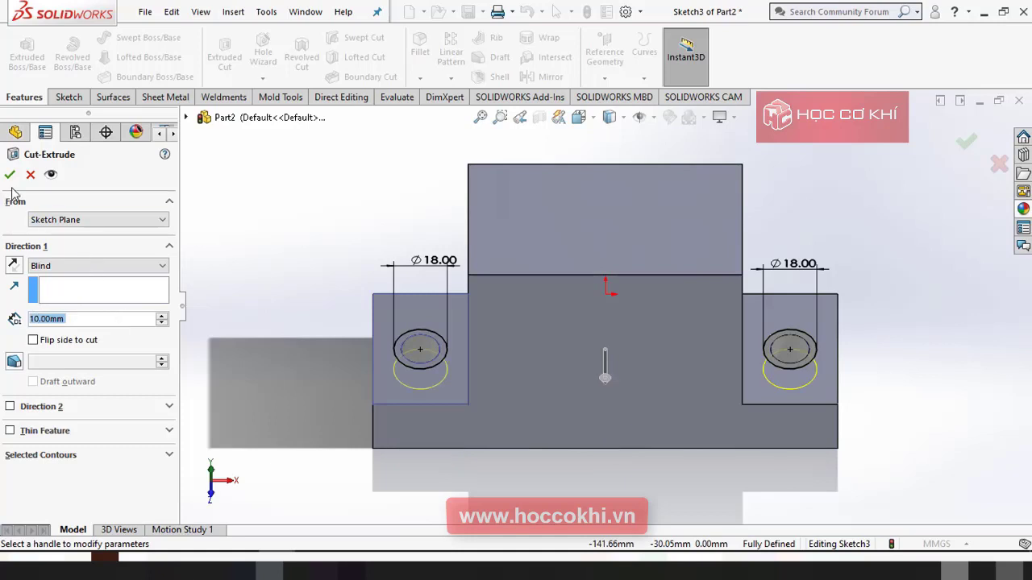
pyautogui.click(9, 174)
pyautogui.moveTo(454, 299)
pyautogui.mouseDown(button='middle')
pyautogui.moveTo(436, 268)
pyautogui.moveTo(438, 247)
pyautogui.moveTo(474, 272)
pyautogui.mouseUp(button='middle')
pyautogui.hotkey('alt', 'Tab')
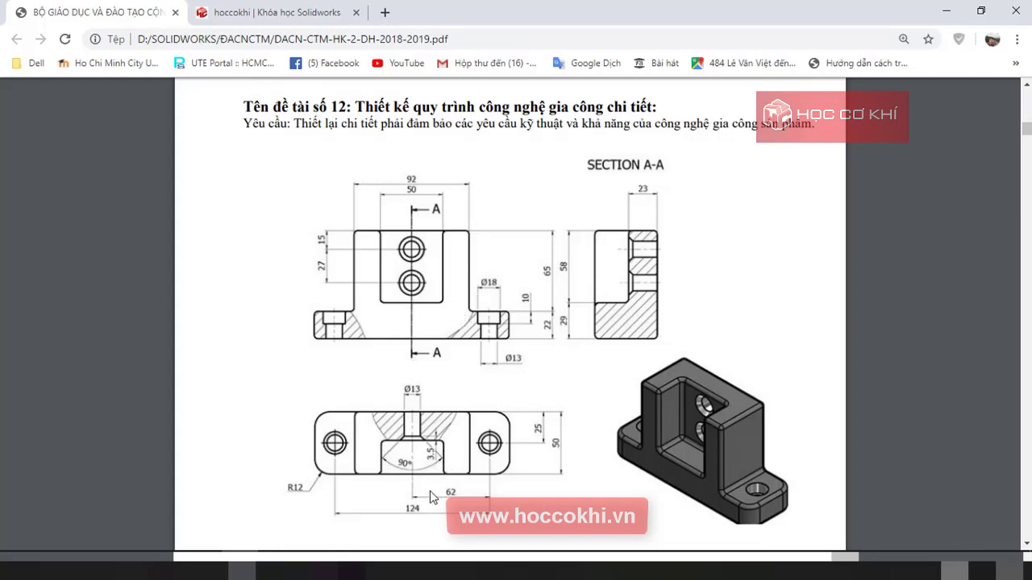
pyautogui.hotkey('alt', 'Tab')
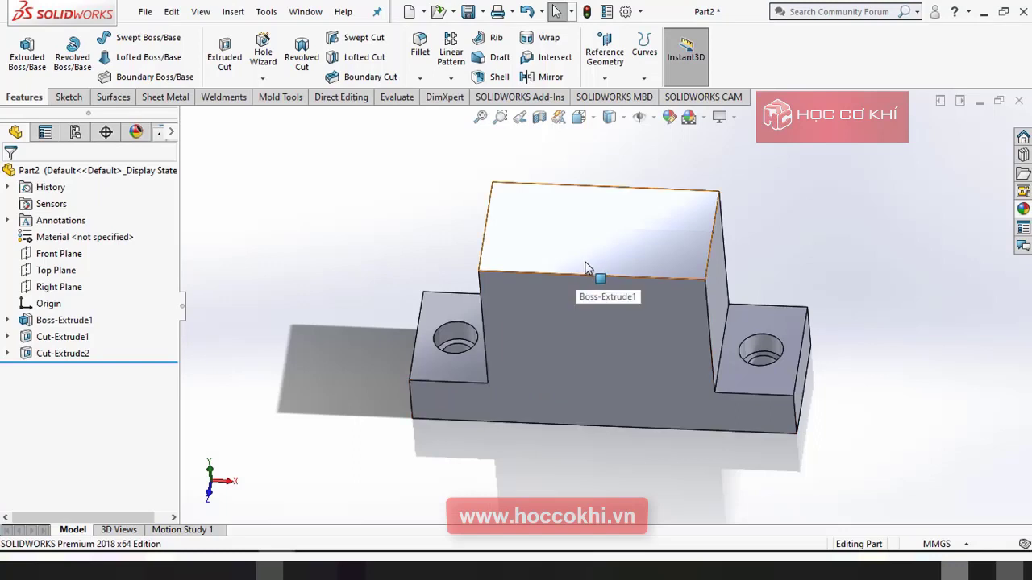
# - Sketch a corner rectangle on the raised block's top face, starting from its bottom edge
pyautogui.click(587, 260)
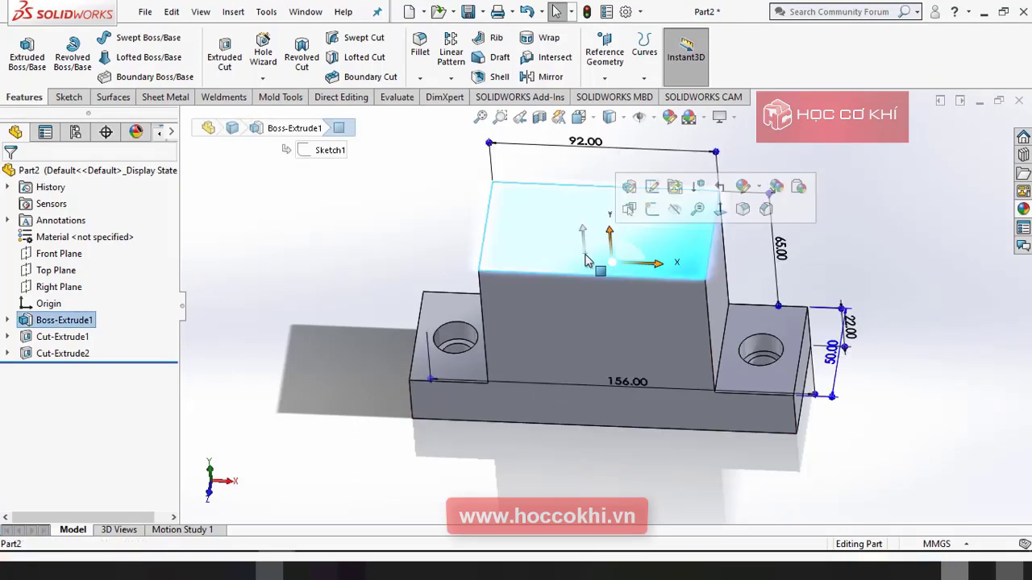
pyautogui.click(652, 216)
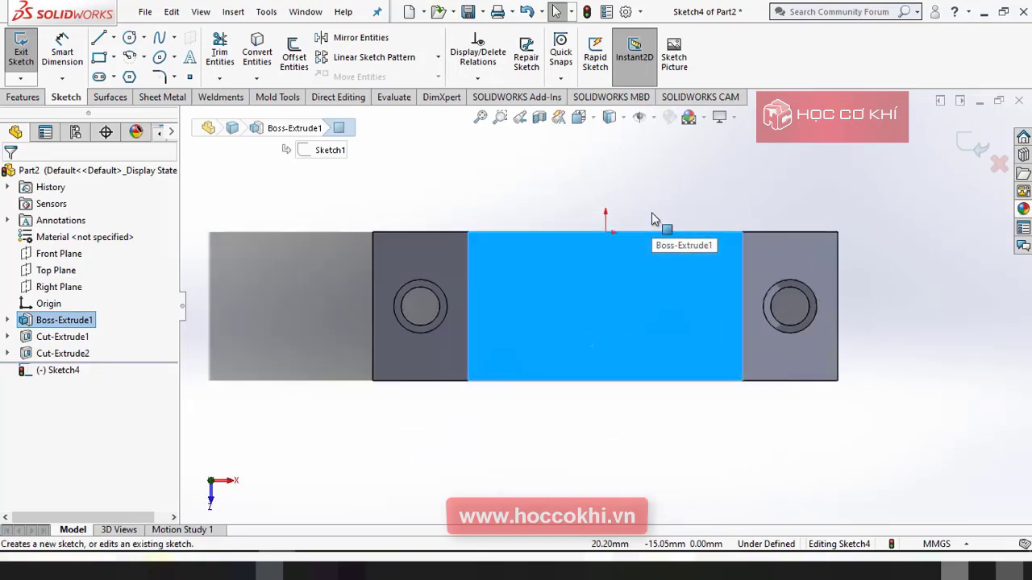
pyautogui.click(99, 59)
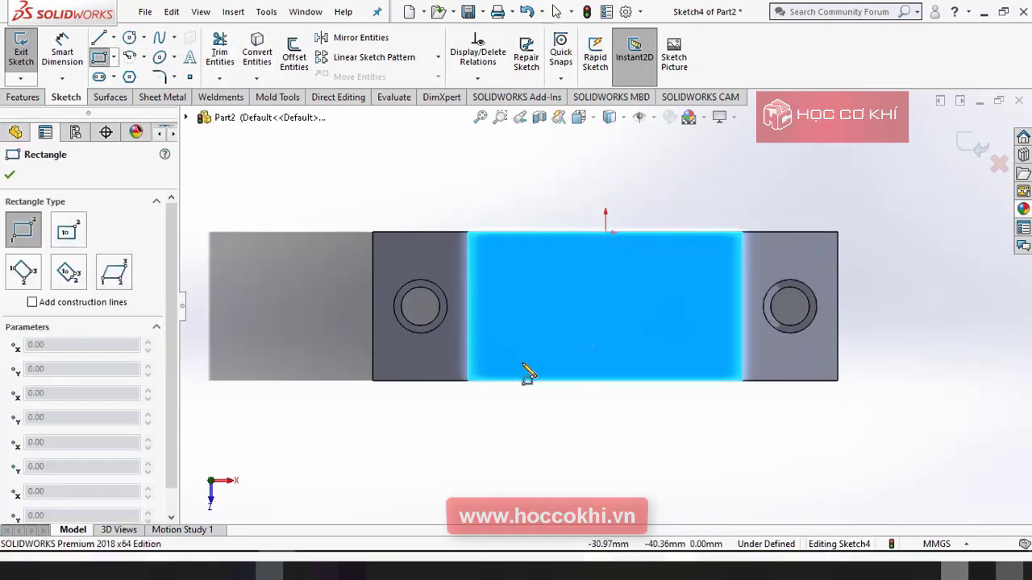
pyautogui.click(542, 380)
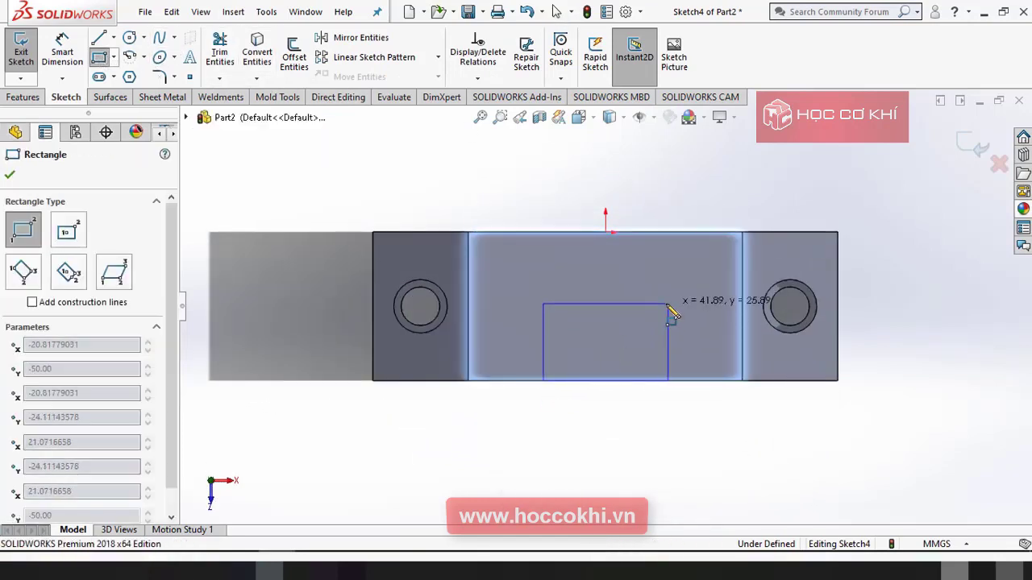
pyautogui.click(668, 303)
pyautogui.press('Escape')
# - Dimension the rectangle's top edge to 50 mm wide
pyautogui.hotkey('alt', 'Tab')
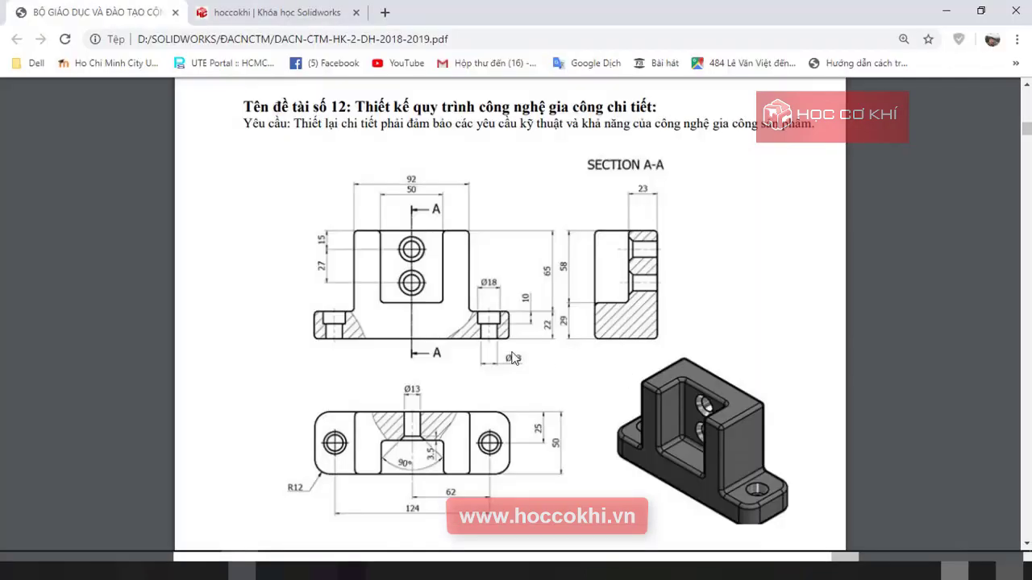
pyautogui.hotkey('alt', 'Tab')
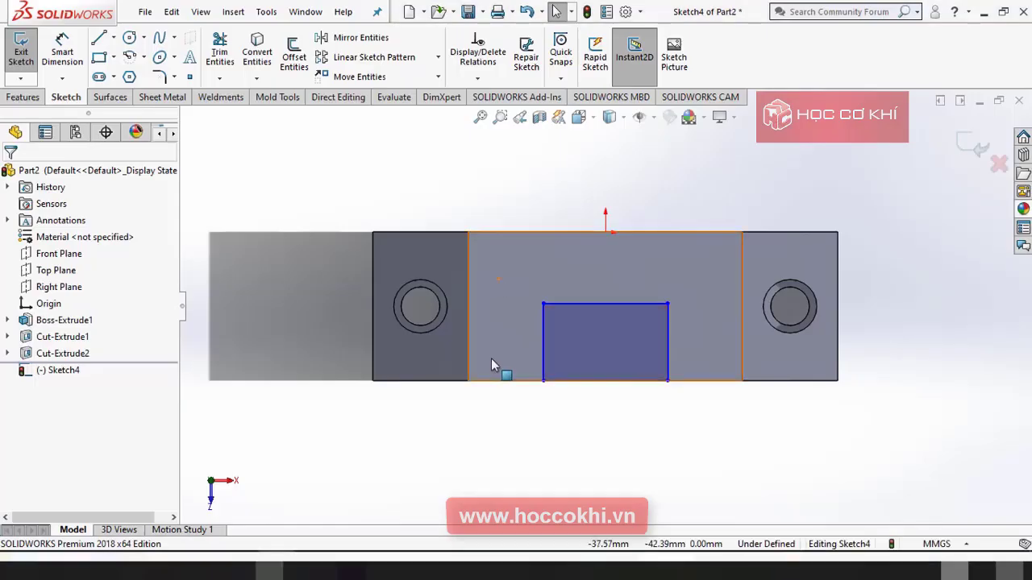
pyautogui.click(99, 38)
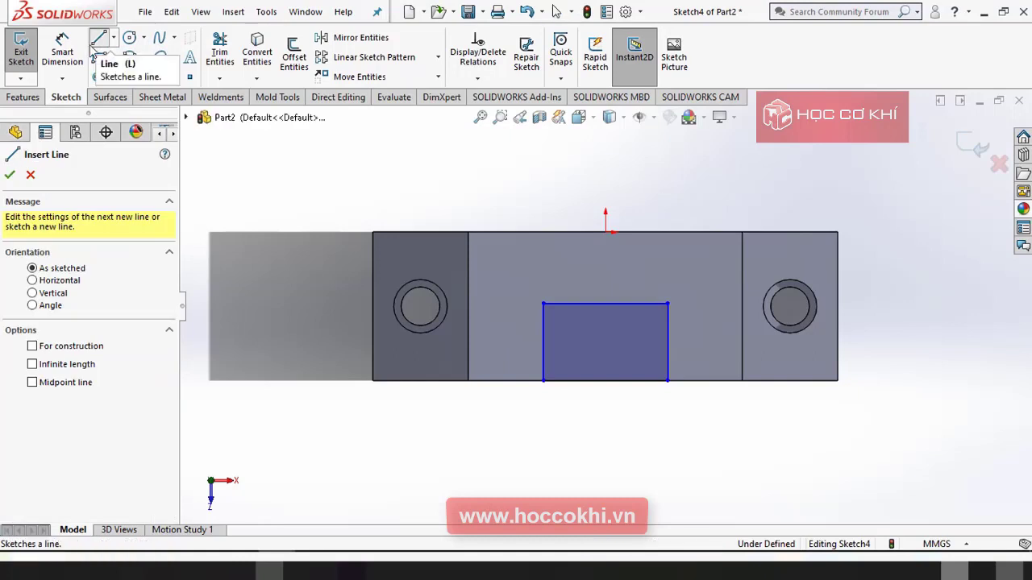
pyautogui.click(62, 48)
pyautogui.click(622, 305)
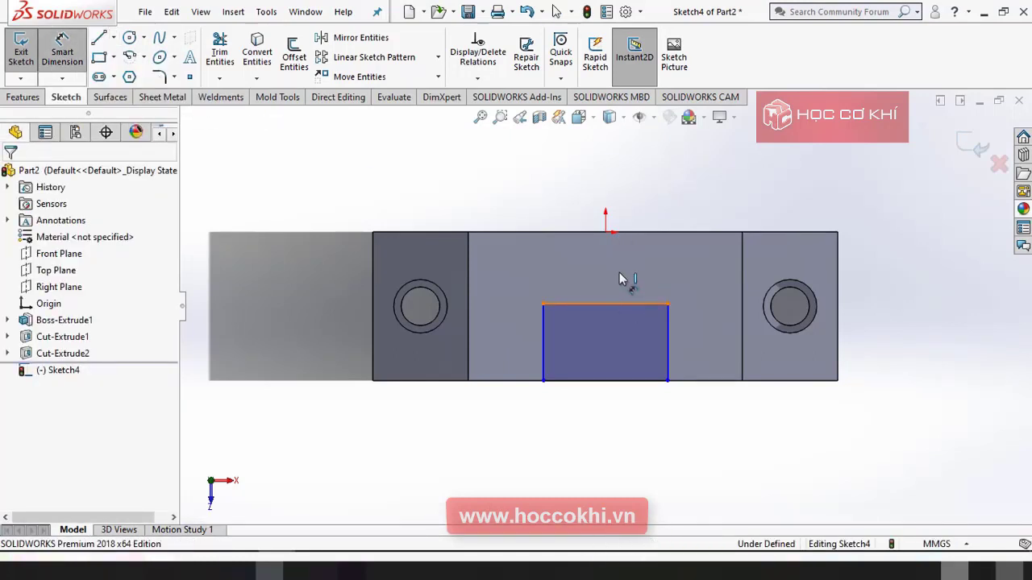
pyautogui.click(618, 272)
pyautogui.write('50')
pyautogui.press('Return')
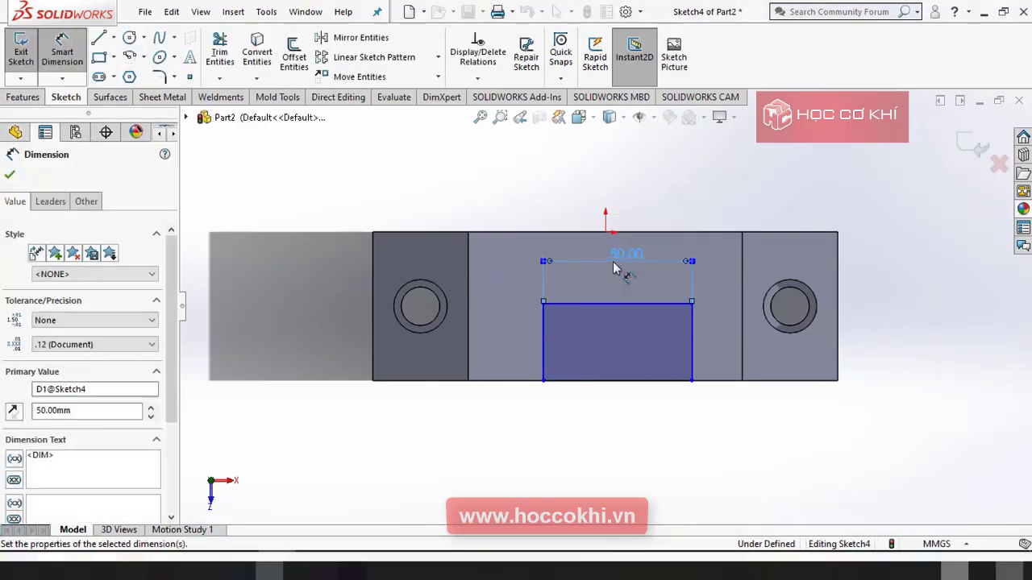
pyautogui.hotkey('alt', 'Tab')
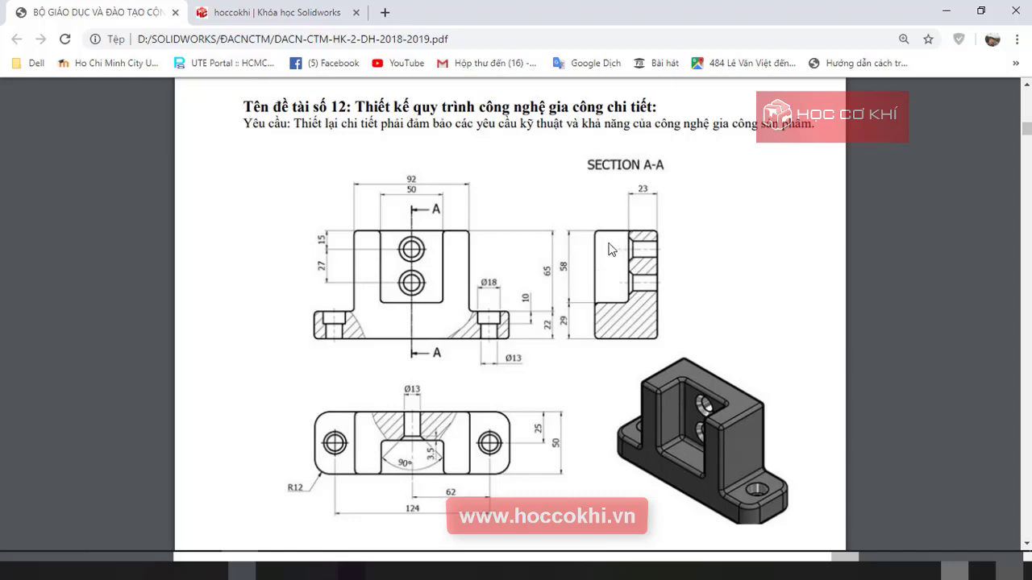
# - Return from the section A-A view in the PDF to the SOLIDWORKS sketch
pyautogui.hotkey('alt', 'Tab')
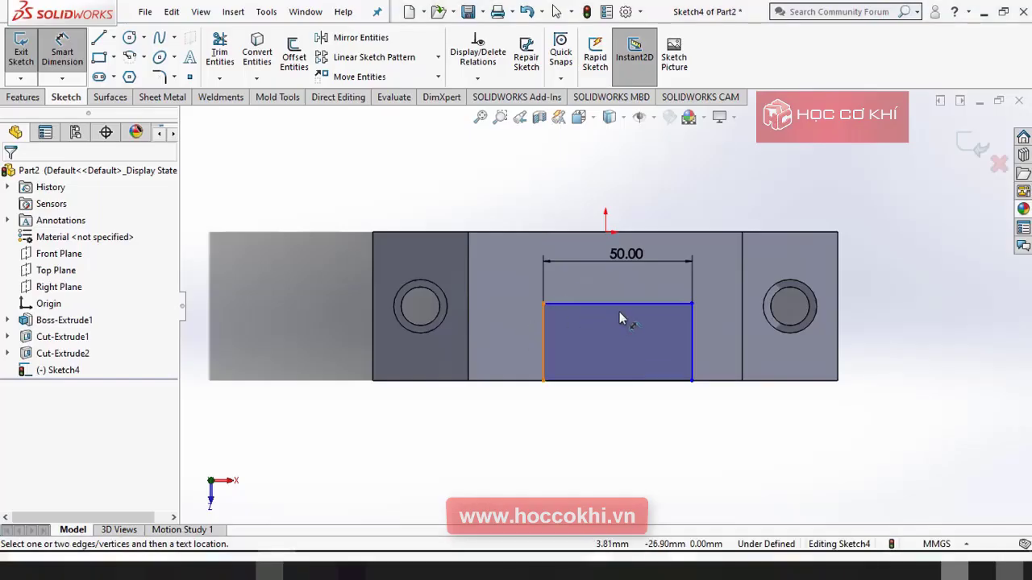
# - Dimension the rectangle's right edge to a 27 mm height
pyautogui.click(692, 345)
pyautogui.click(714, 342)
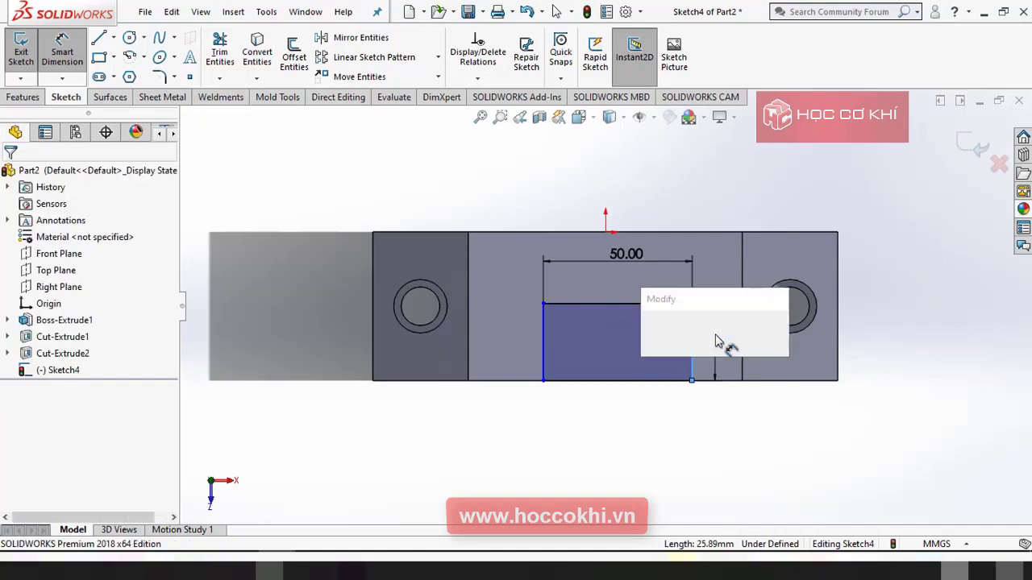
pyautogui.write('27')
pyautogui.press('Return')
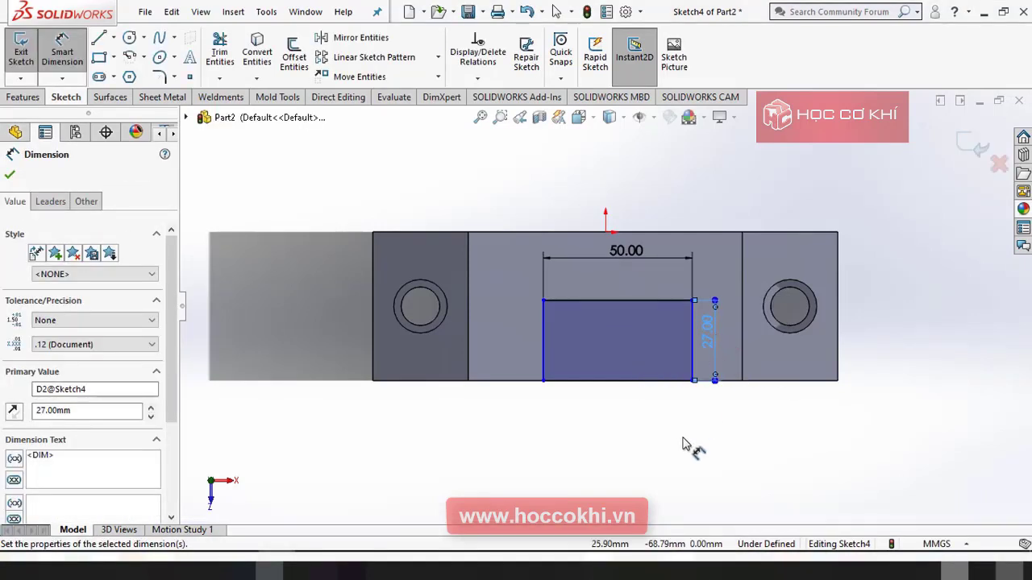
pyautogui.press('Escape')
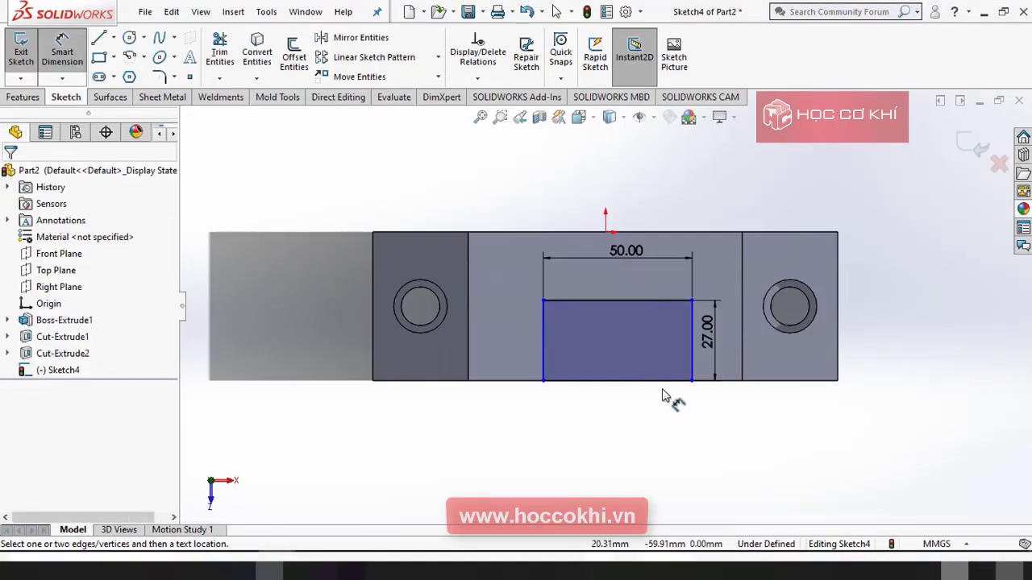
pyautogui.press('Escape')
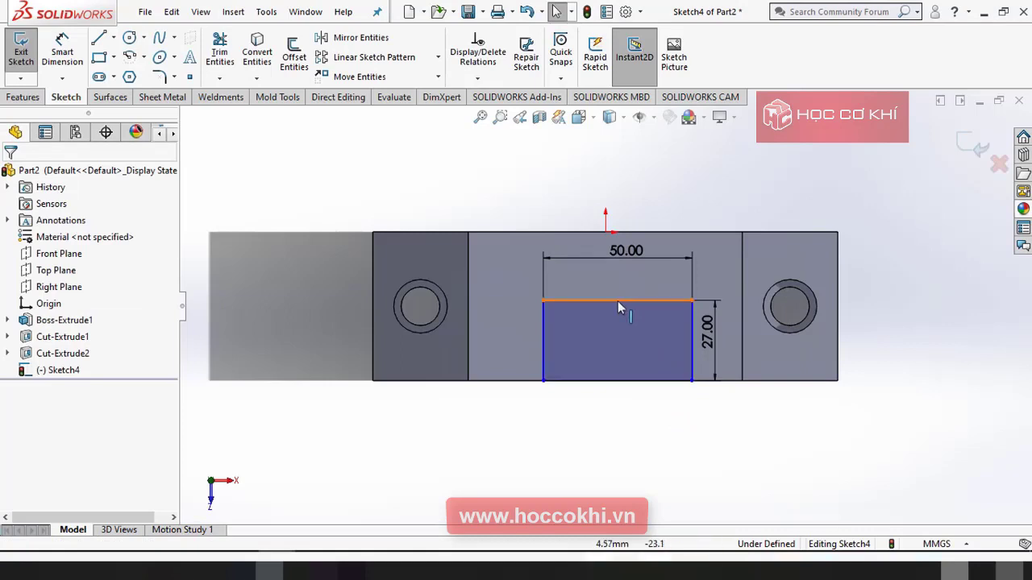
# - Centre the rectangle by making its top-edge midpoint vertical with the origin
pyautogui.click(617, 300)
pyautogui.click(617, 301)
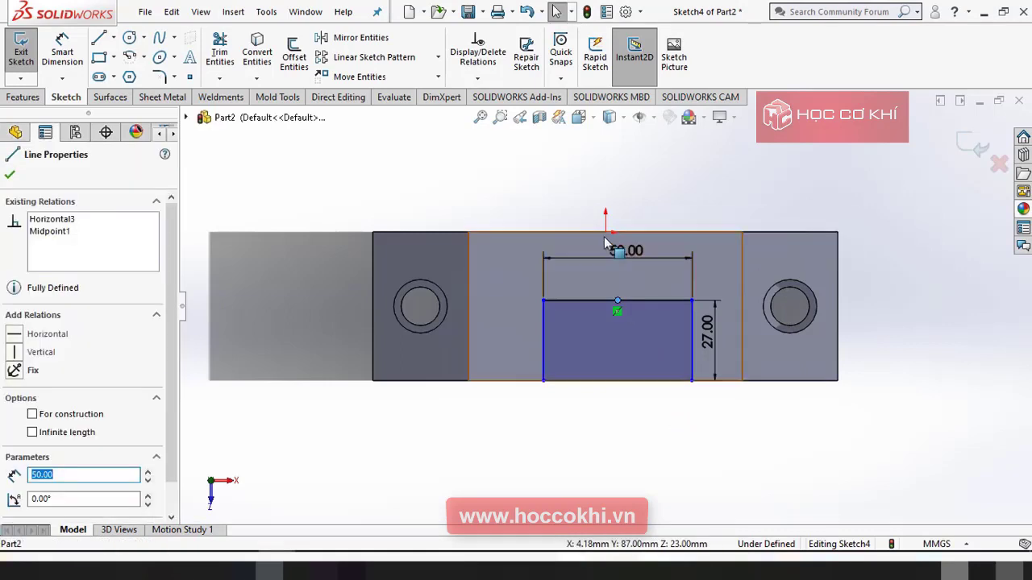
pyautogui.keyDown('ctrl'); pyautogui.click(605, 232); pyautogui.keyUp('ctrl')
pyautogui.click(673, 168)
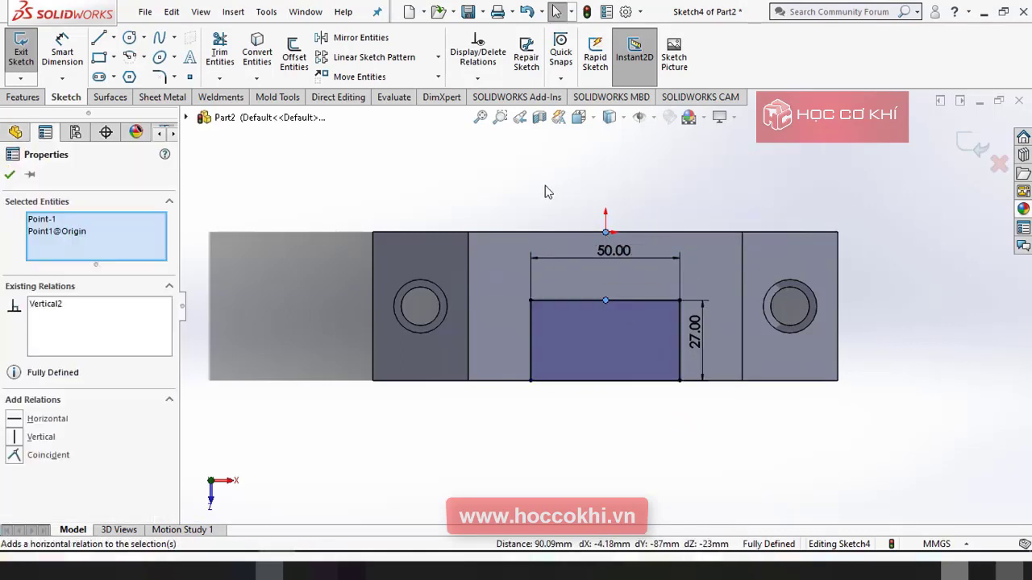
pyautogui.click(546, 191)
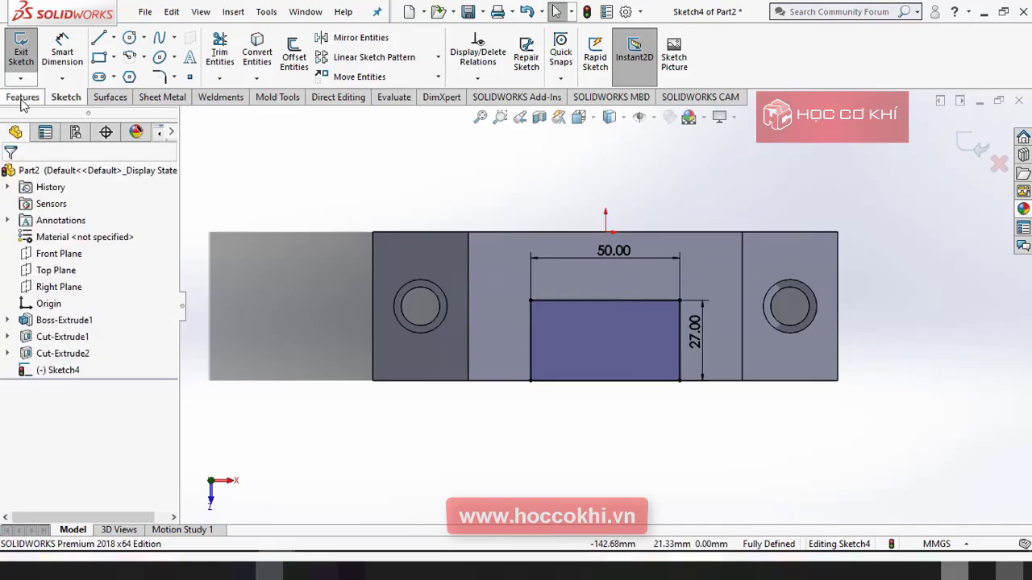
pyautogui.hotkey('alt', 'Tab')
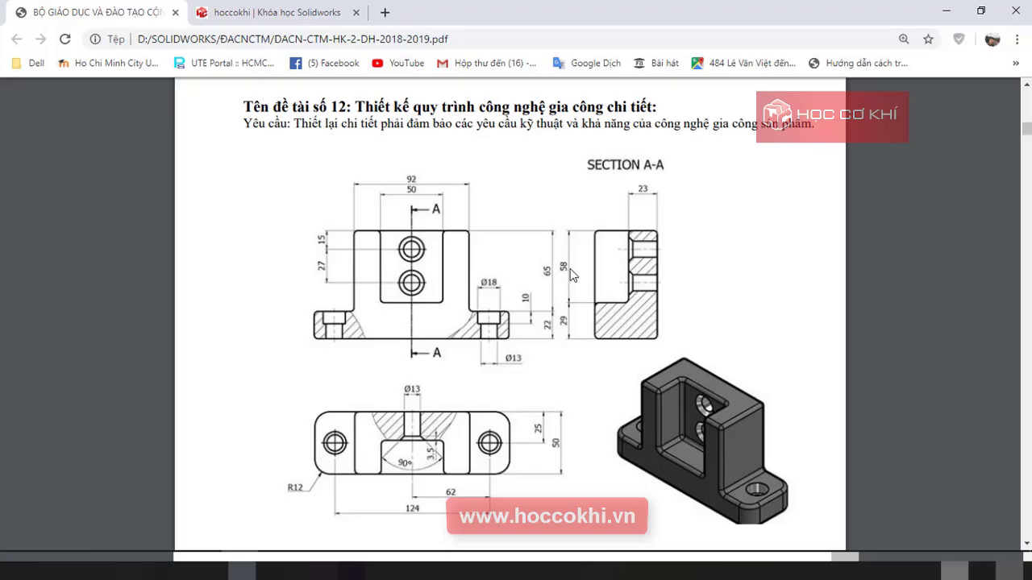
pyautogui.hotkey('alt', 'Tab')
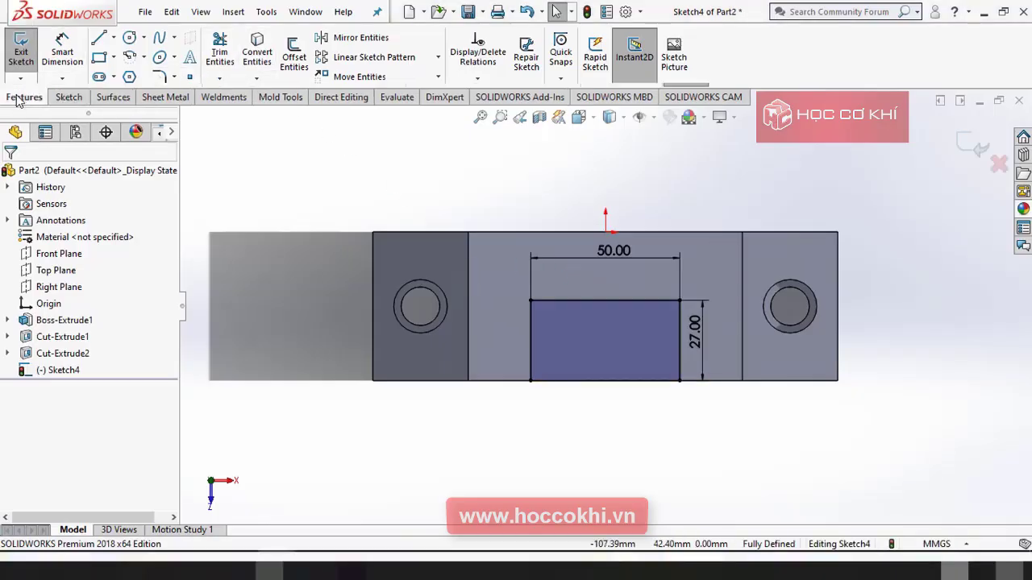
# - Extrude-cut the 50 × 27 mm rectangle 58 mm deep to open the slot
pyautogui.click(16, 97)
pyautogui.click(224, 50)
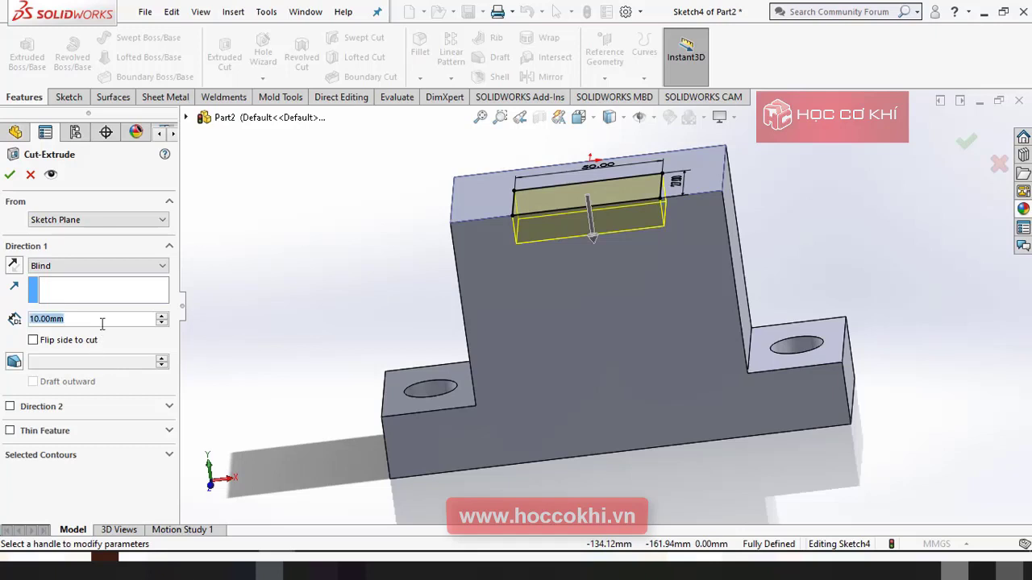
pyautogui.write('58')
pyautogui.press('Return')
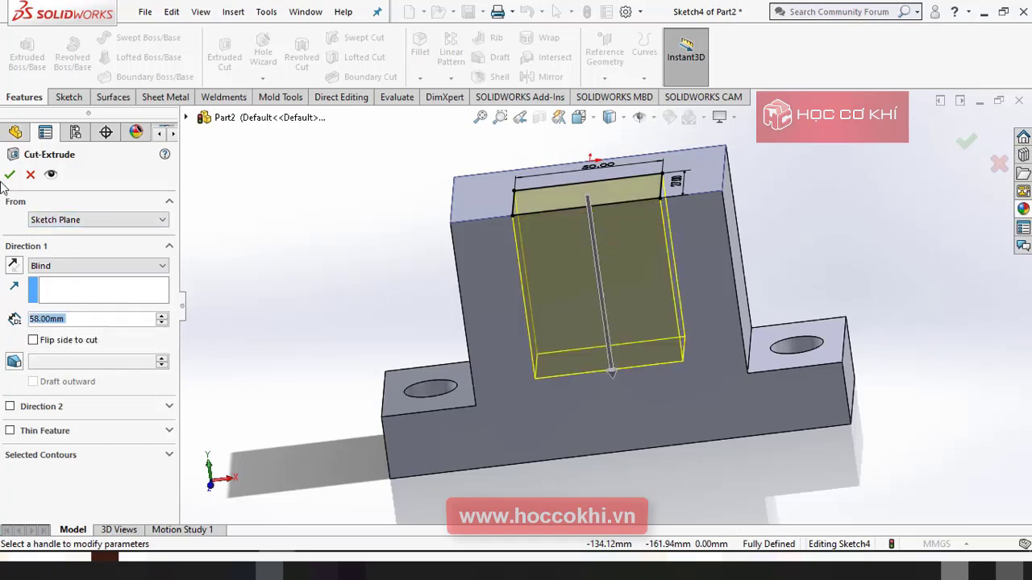
pyautogui.click(10, 174)
pyautogui.moveTo(361, 254)
pyautogui.mouseDown(button='middle')
pyautogui.moveTo(325, 296)
pyautogui.moveTo(387, 244)
pyautogui.mouseUp(button='middle')
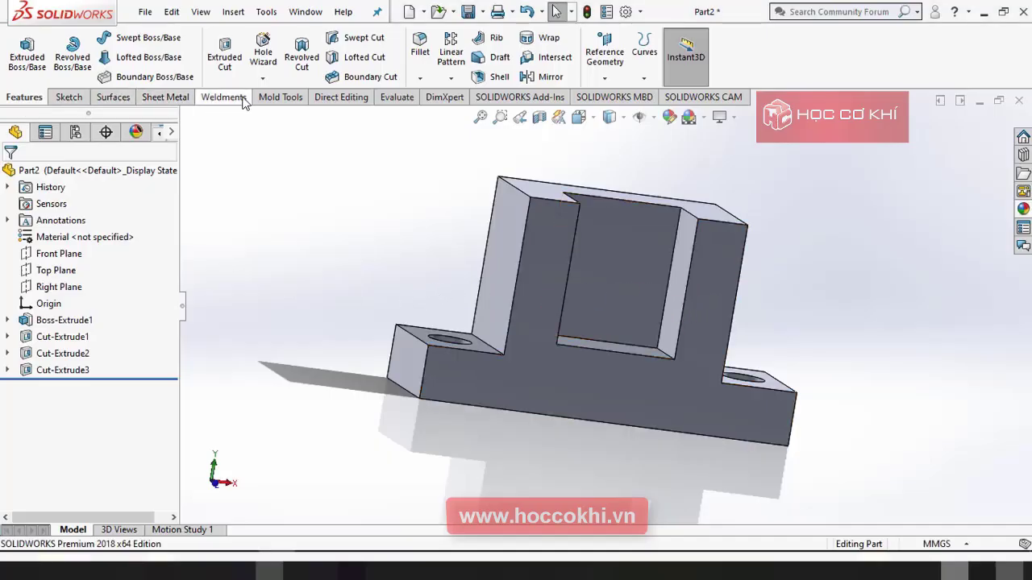
# - Start a Hole Wizard countersink with ANSI Metric standard and Flat Head Screw type
pyautogui.click(267, 64)
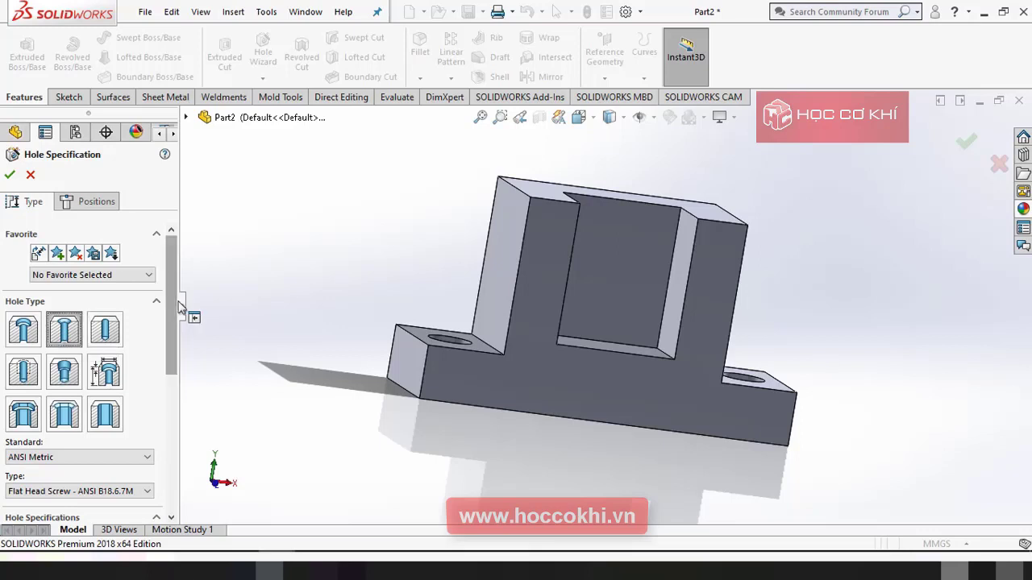
pyautogui.scroll(-3, 169, 306)
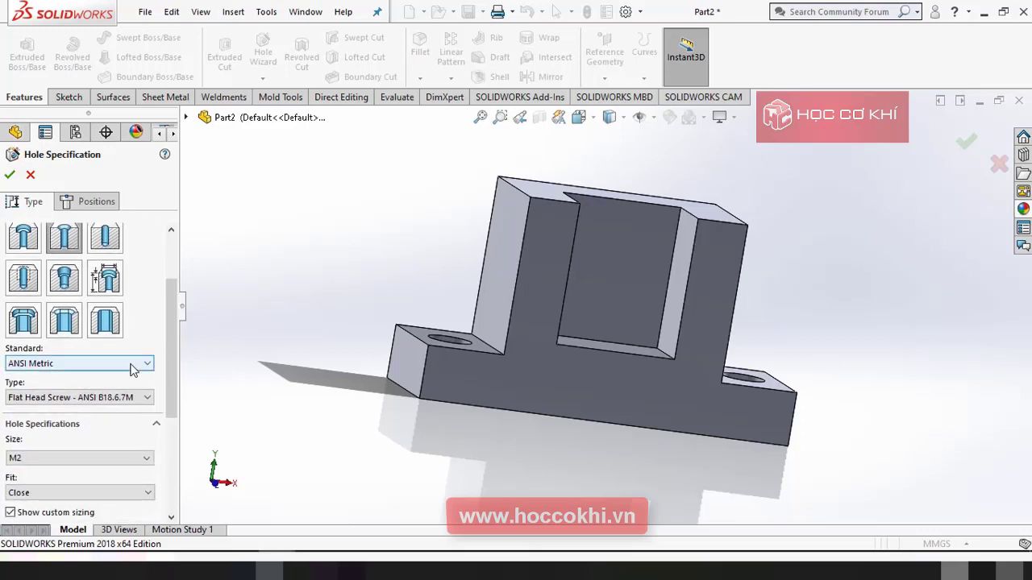
pyautogui.click(133, 365)
pyautogui.click(84, 364)
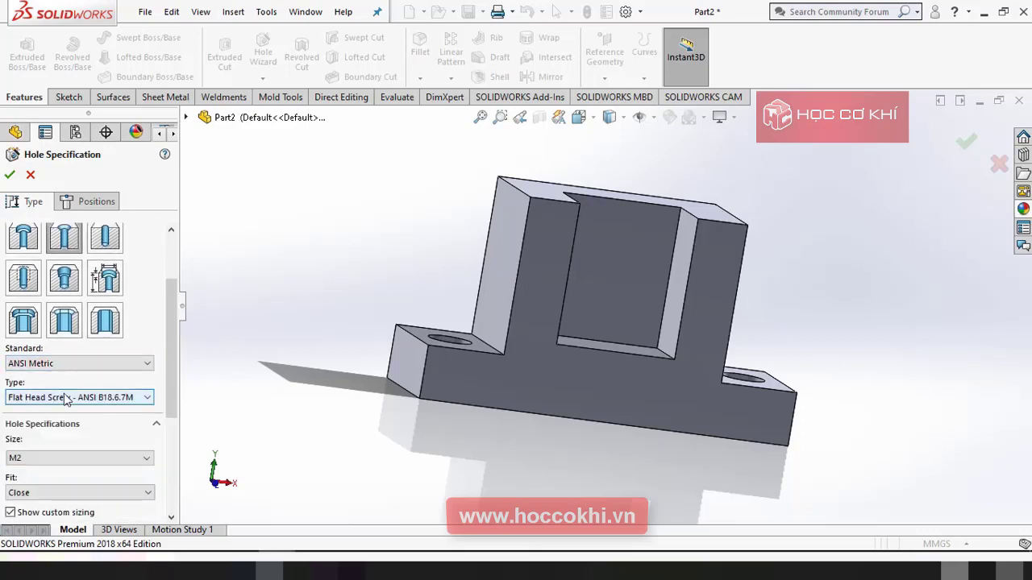
pyautogui.click(67, 397)
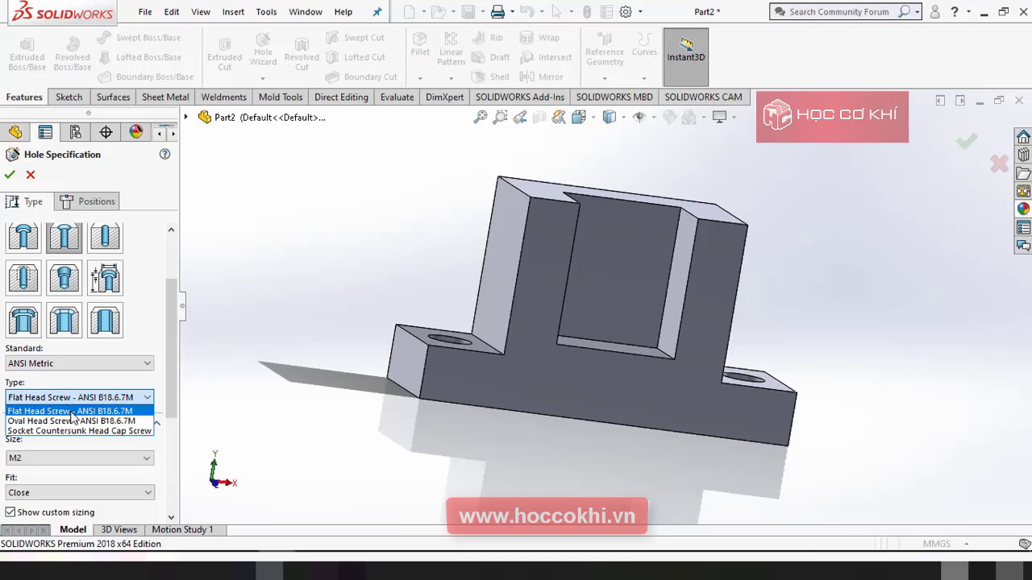
pyautogui.click(72, 412)
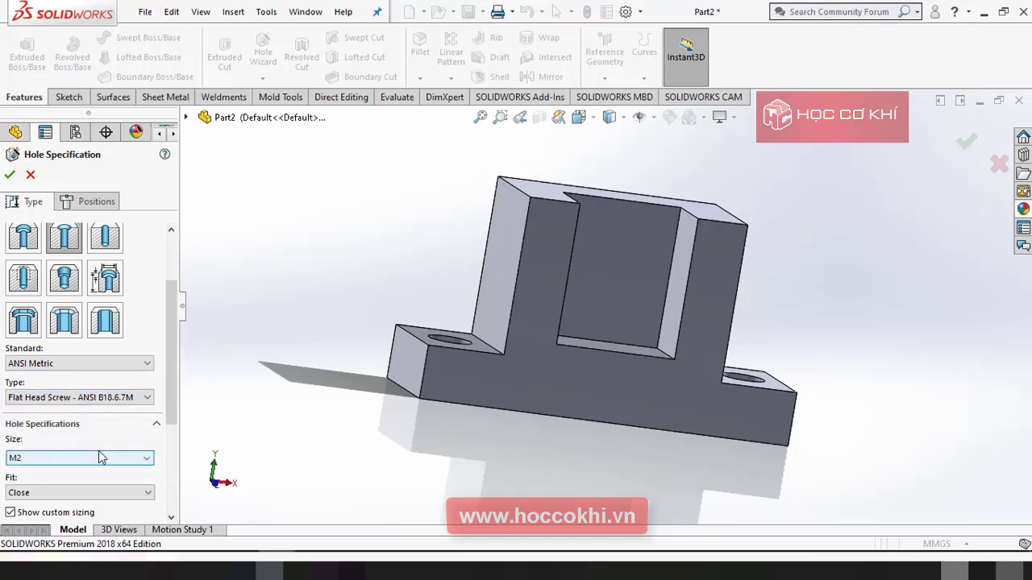
# - Enter custom sizes of 13 mm and 20 mm, keeping the 90° countersink angle
pyautogui.scroll(-2, 171, 400)
pyautogui.scroll(-1, 171, 400)
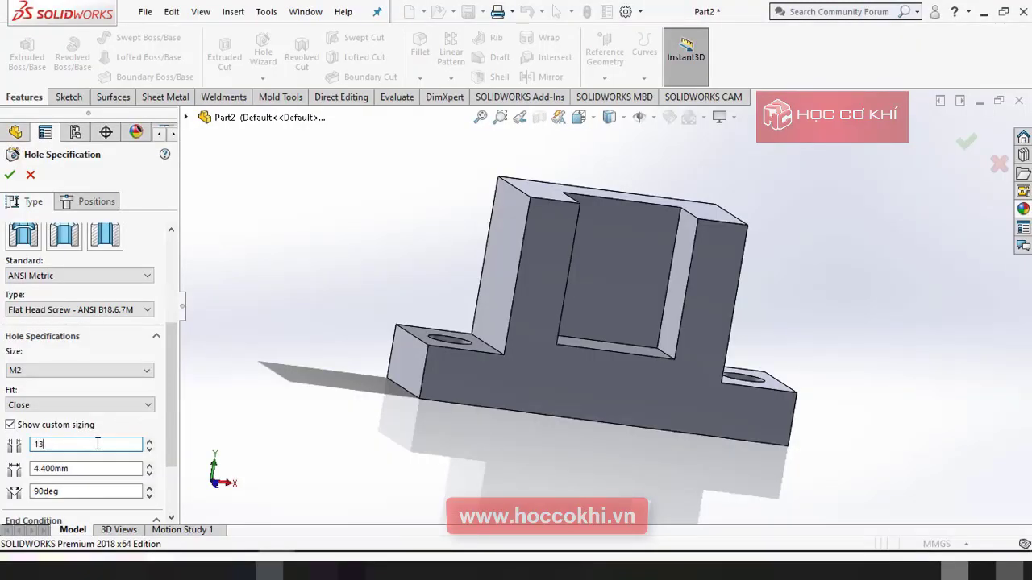
pyautogui.press('Return')
pyautogui.click(91, 470)
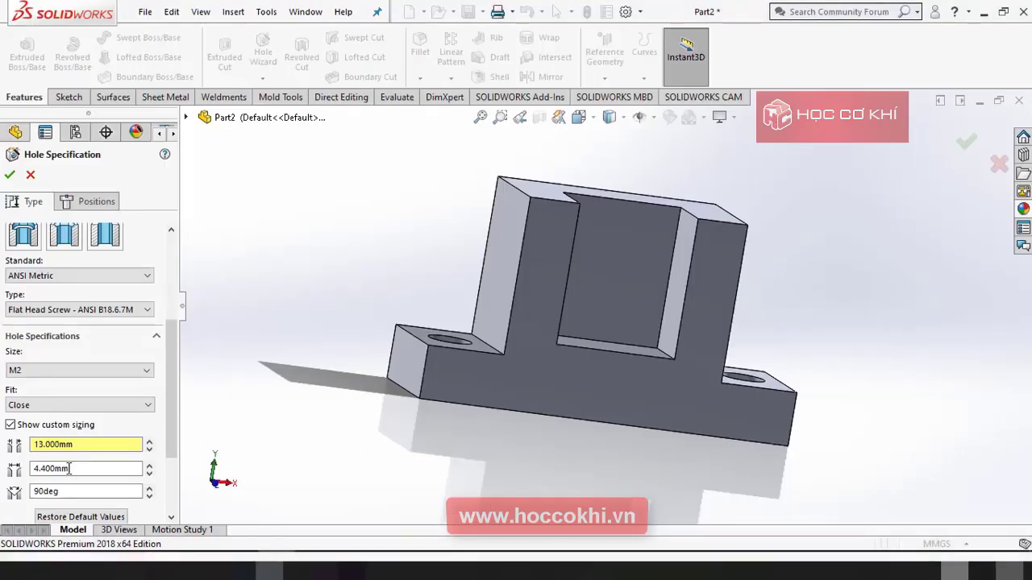
pyautogui.click(79, 471)
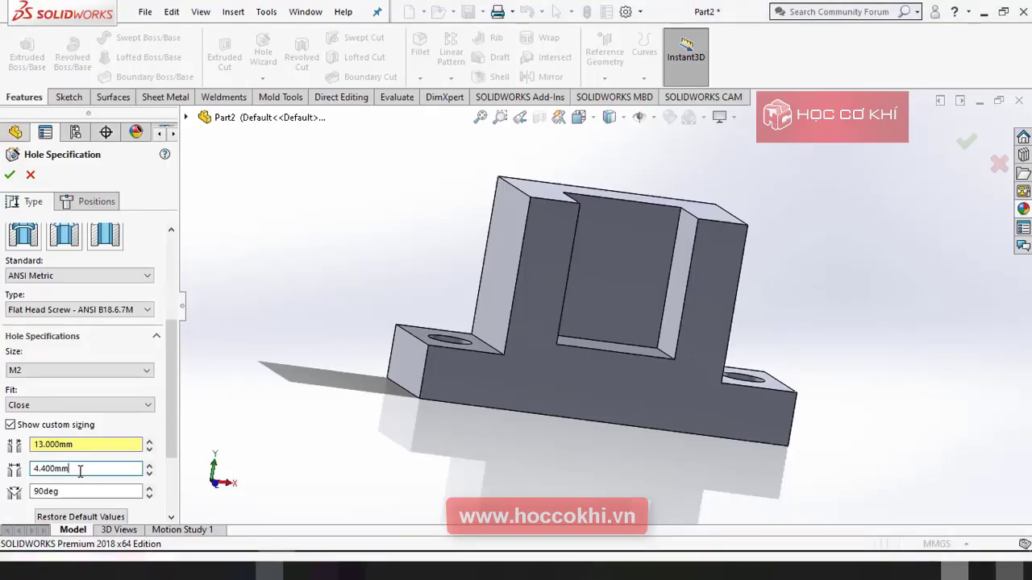
pyautogui.write('0')
pyautogui.press('Return')
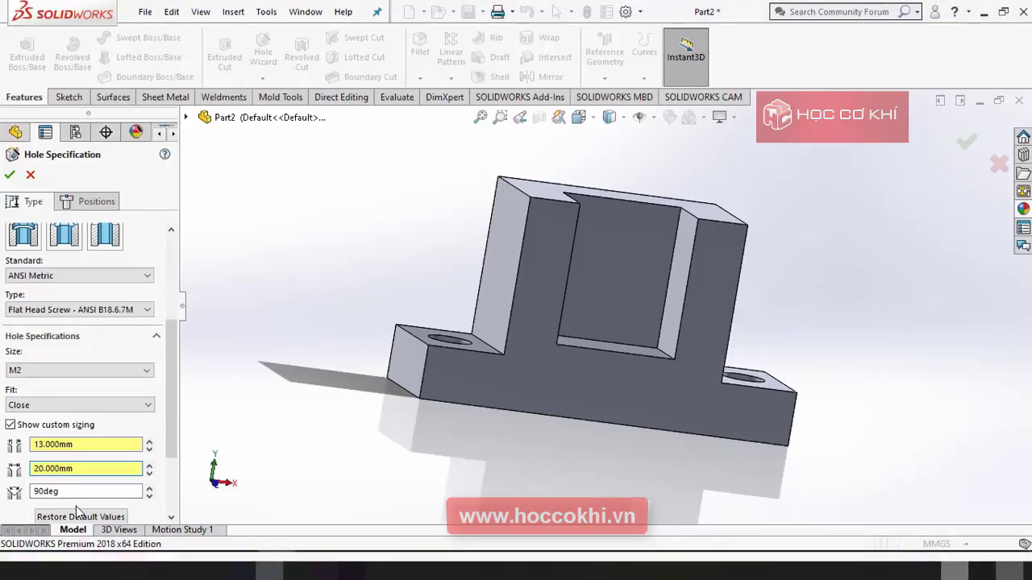
pyautogui.click(76, 491)
# - Place two hole points, one above the other, on the slot's back face
pyautogui.click(93, 203)
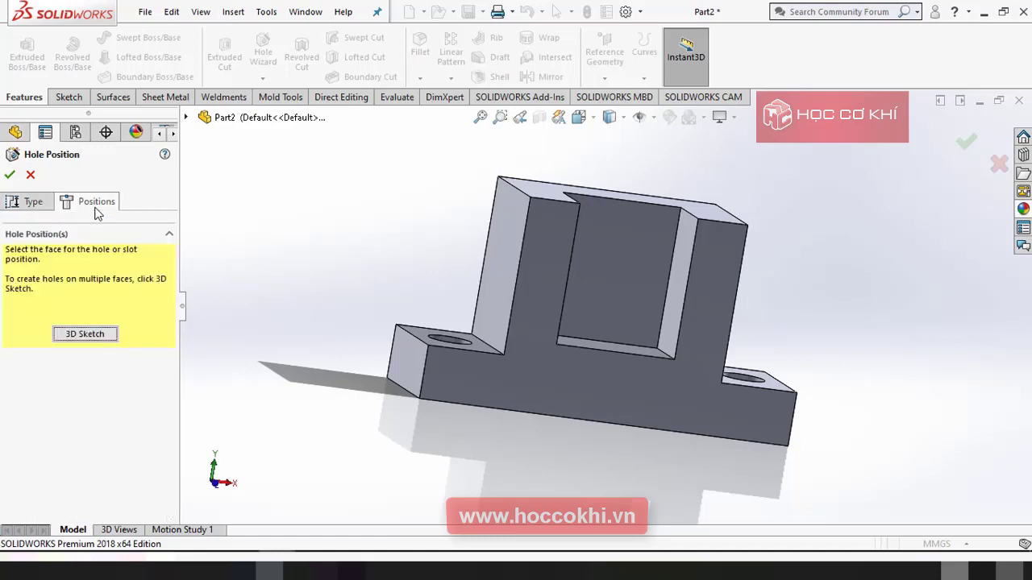
pyautogui.moveTo(583, 280); pyautogui.dragTo(570, 260, button='middle')
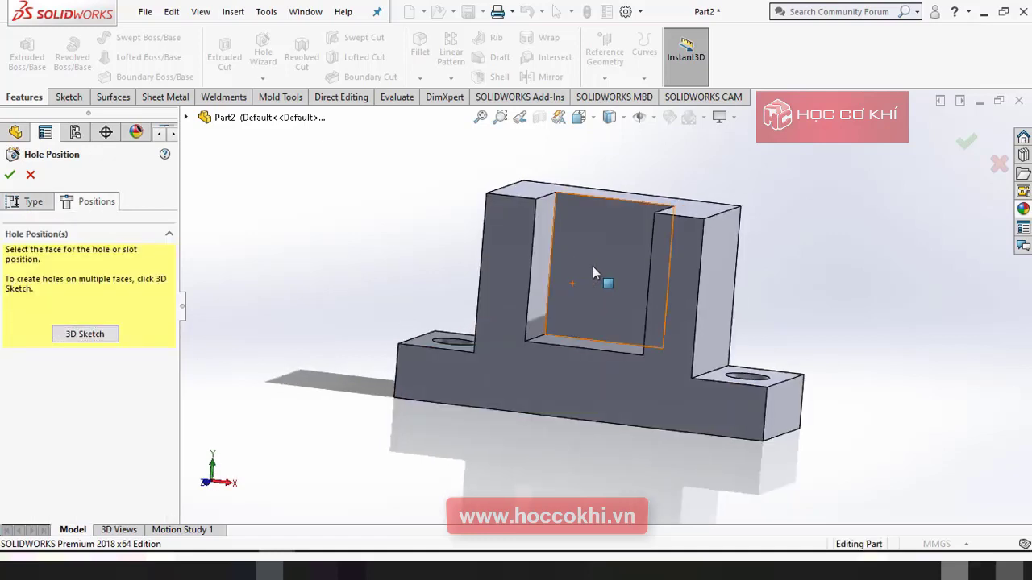
pyautogui.click(592, 266)
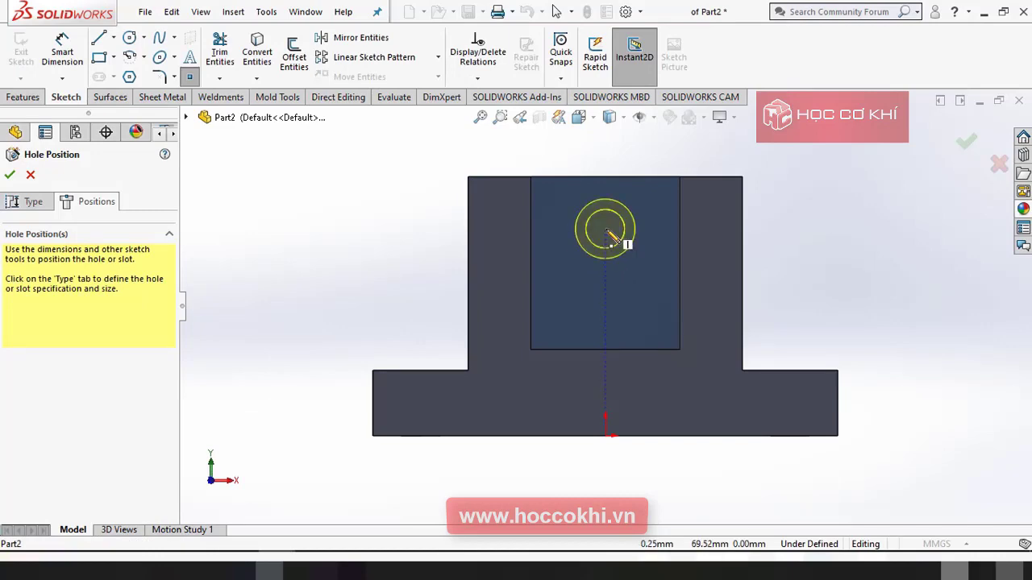
pyautogui.click(605, 229)
pyautogui.click(605, 295)
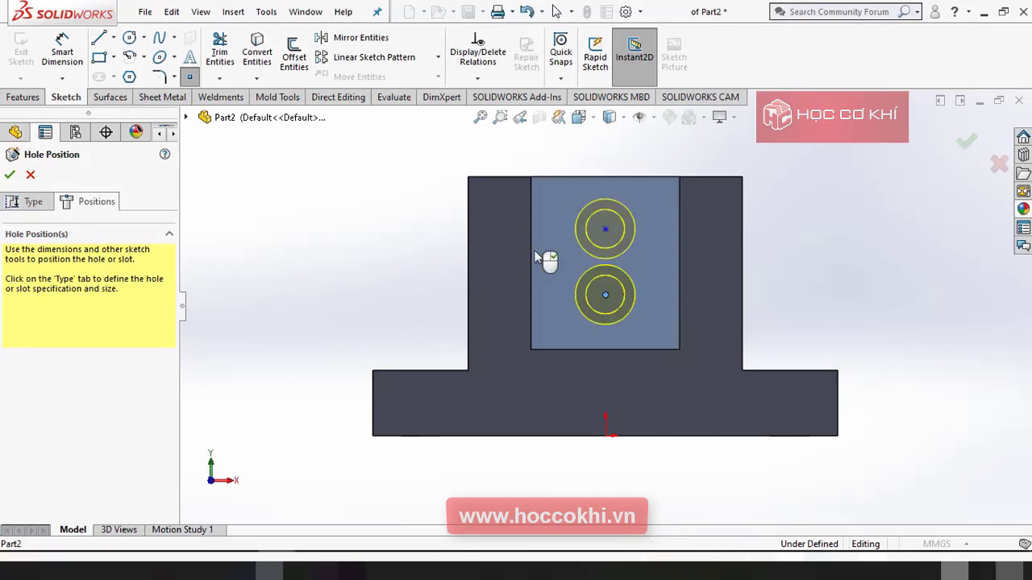
pyautogui.hotkey('alt', 'Tab')
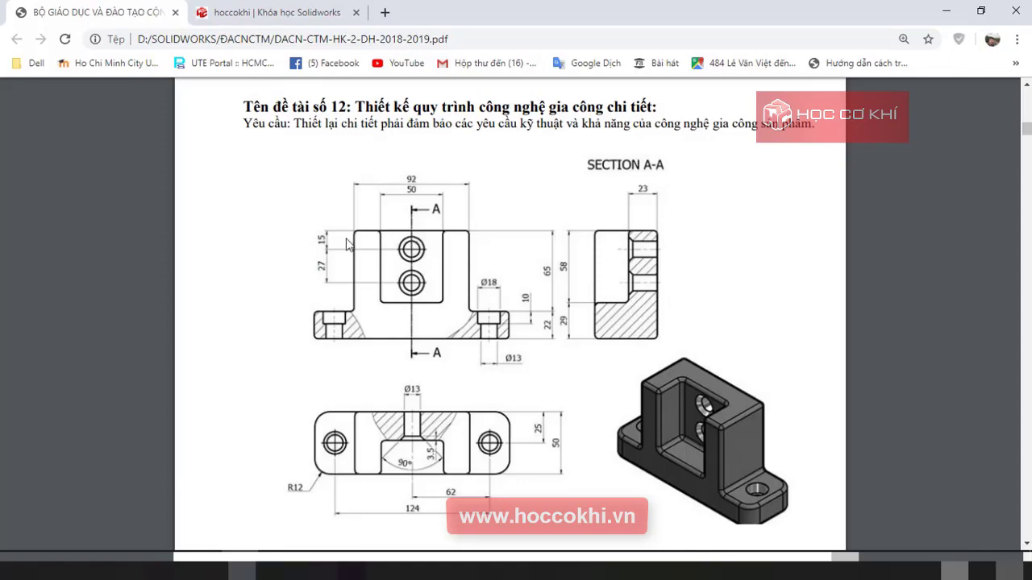
pyautogui.hotkey('alt', 'Tab')
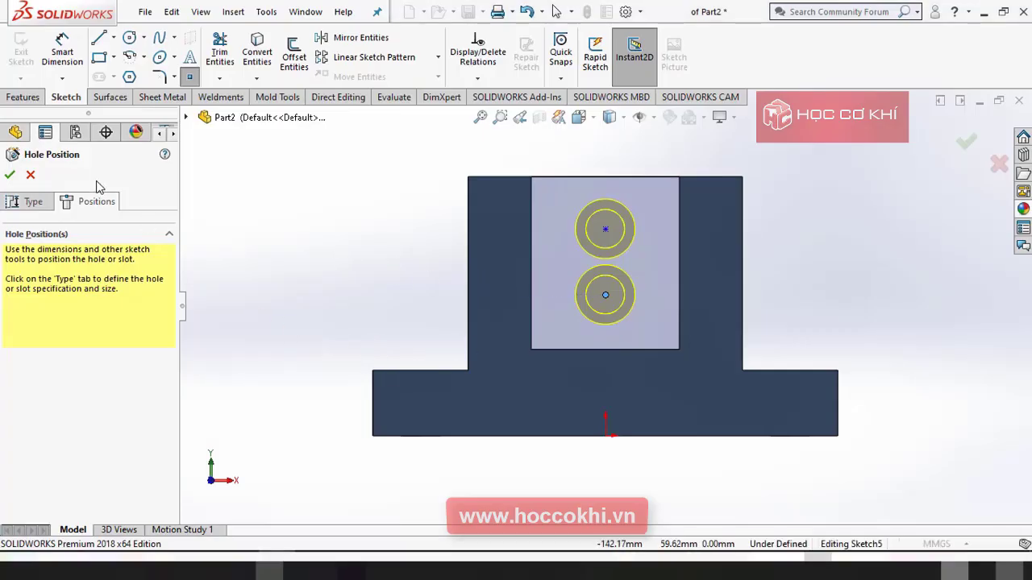
# - Dimension the upper hole 15 mm below the top edge and the holes 27 mm apart
pyautogui.press('d')
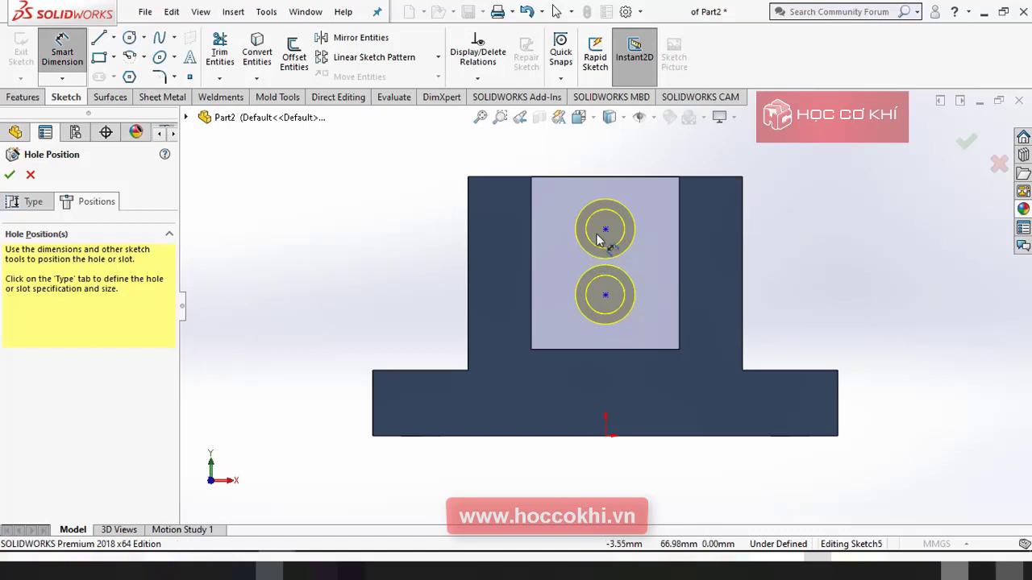
pyautogui.click(605, 231)
pyautogui.click(606, 178)
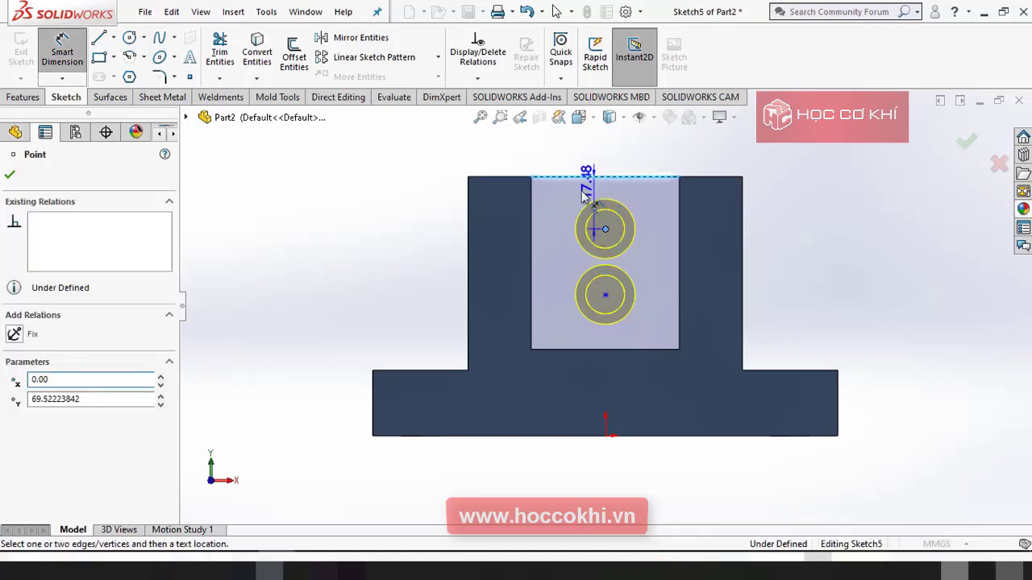
pyautogui.click(562, 216)
pyautogui.write('15')
pyautogui.press('Return')
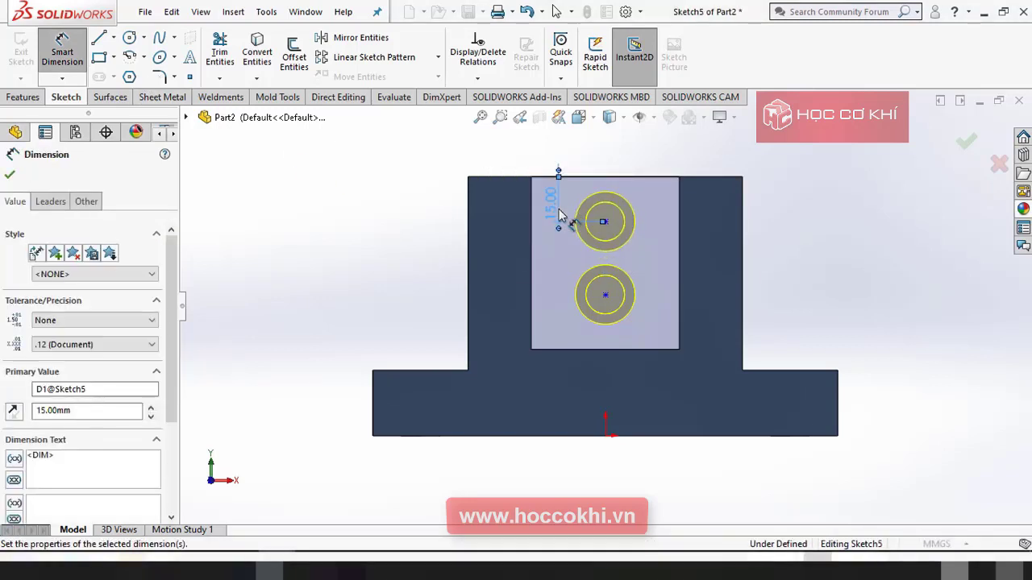
pyautogui.click(339, 224)
pyautogui.click(605, 221)
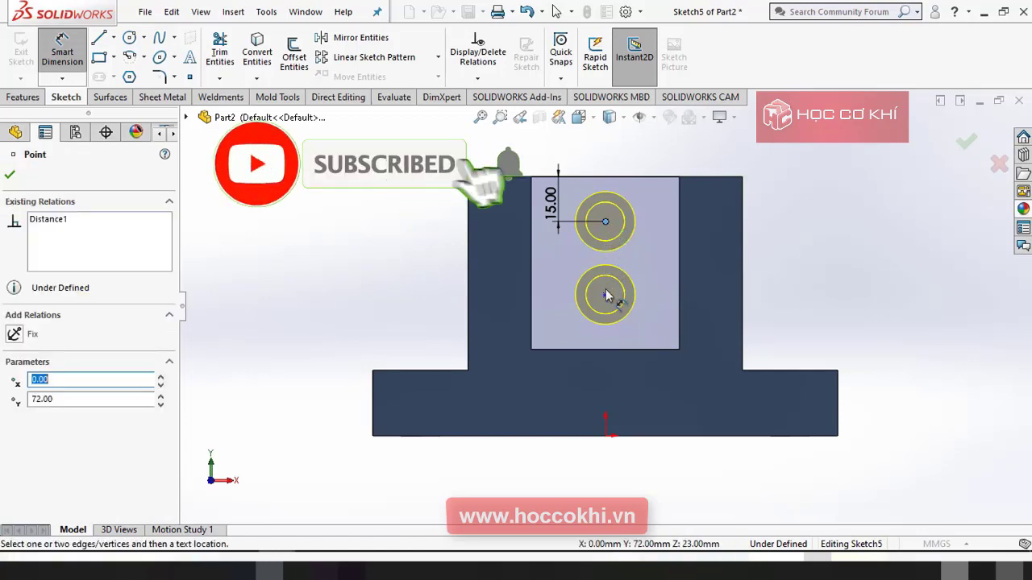
pyautogui.click(554, 280)
pyautogui.write('2')
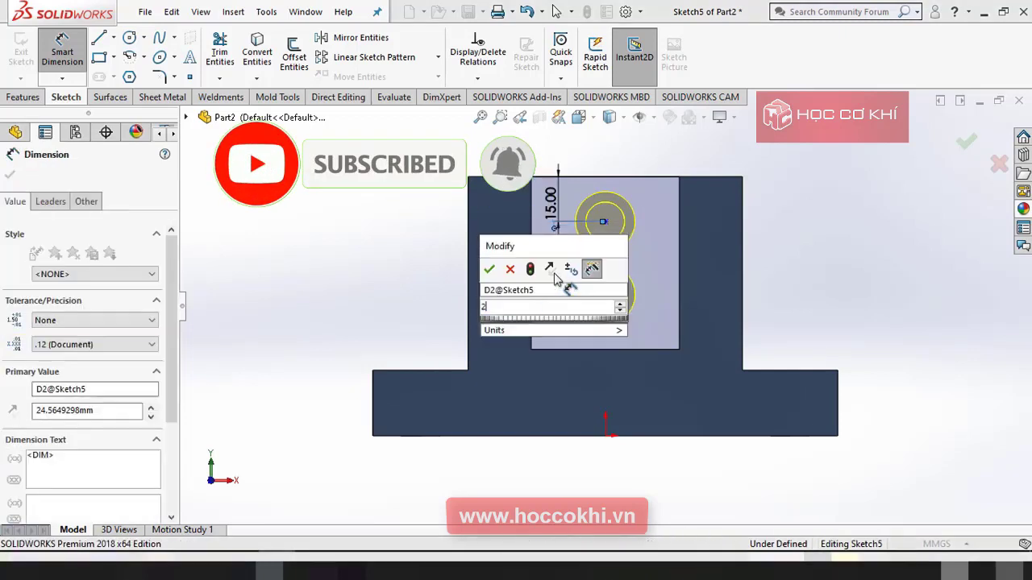
pyautogui.press('Return')
pyautogui.click(361, 284)
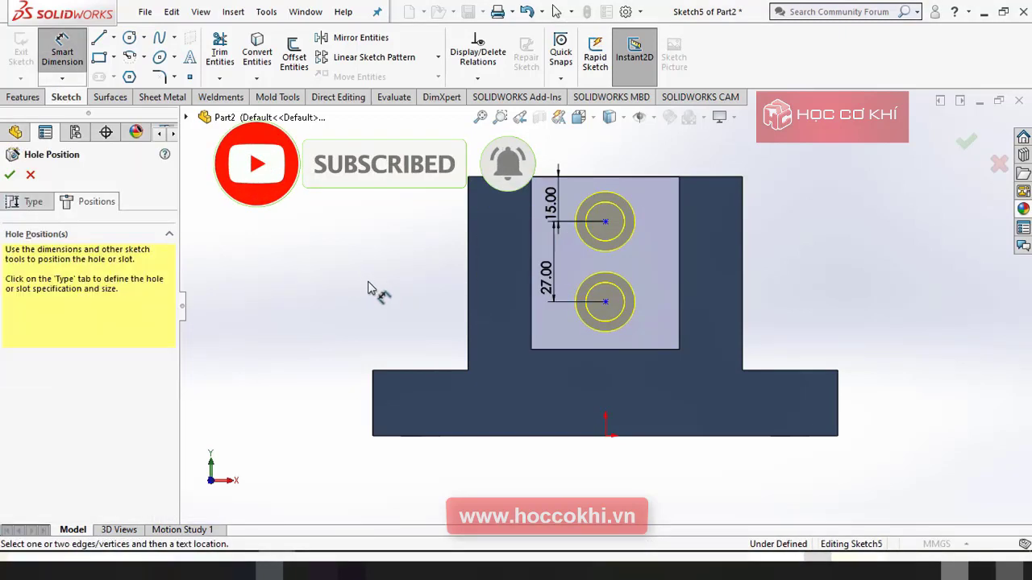
pyautogui.press('Escape')
# - Align both hole centres vertically with the origin and finish the hole feature
pyautogui.click(598, 388)
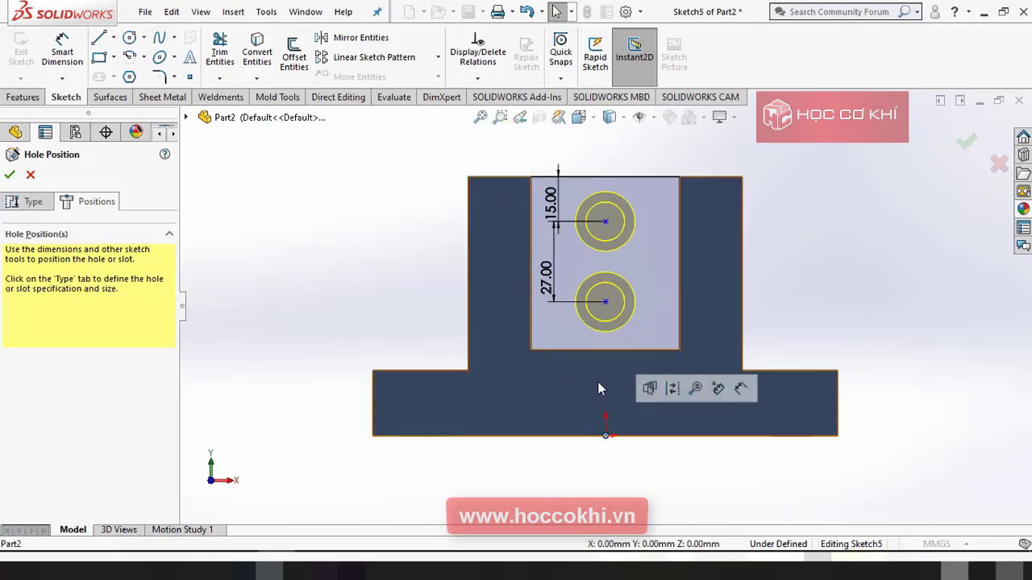
pyautogui.click(605, 303)
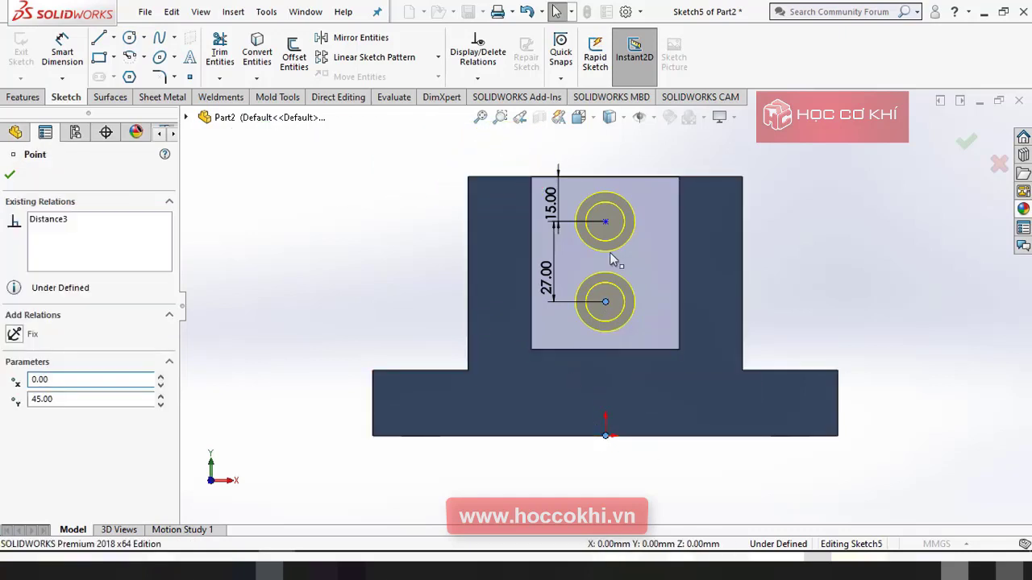
pyautogui.keyDown('ctrl'); pyautogui.click(606, 221); pyautogui.keyUp('ctrl')
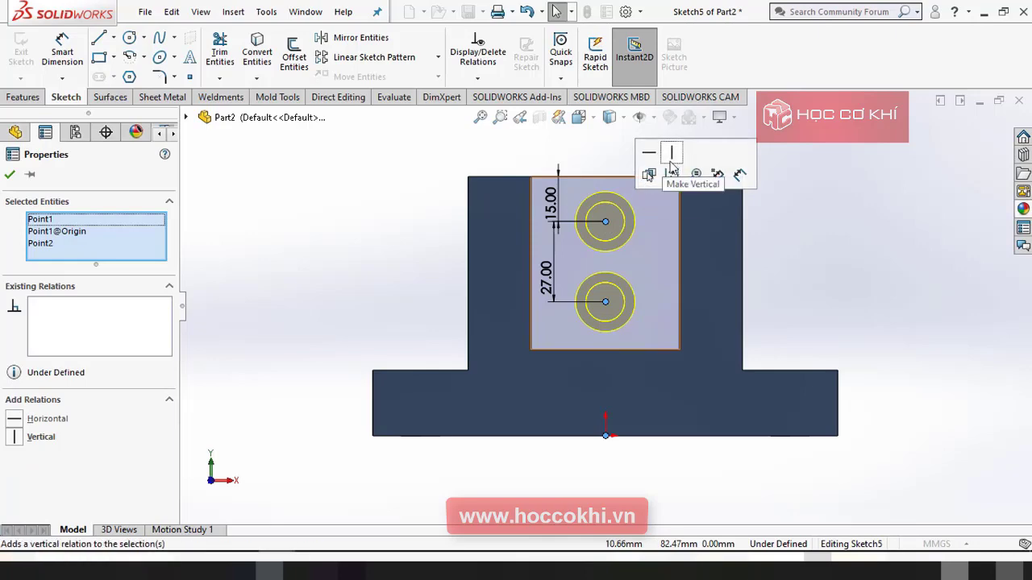
pyautogui.click(353, 240)
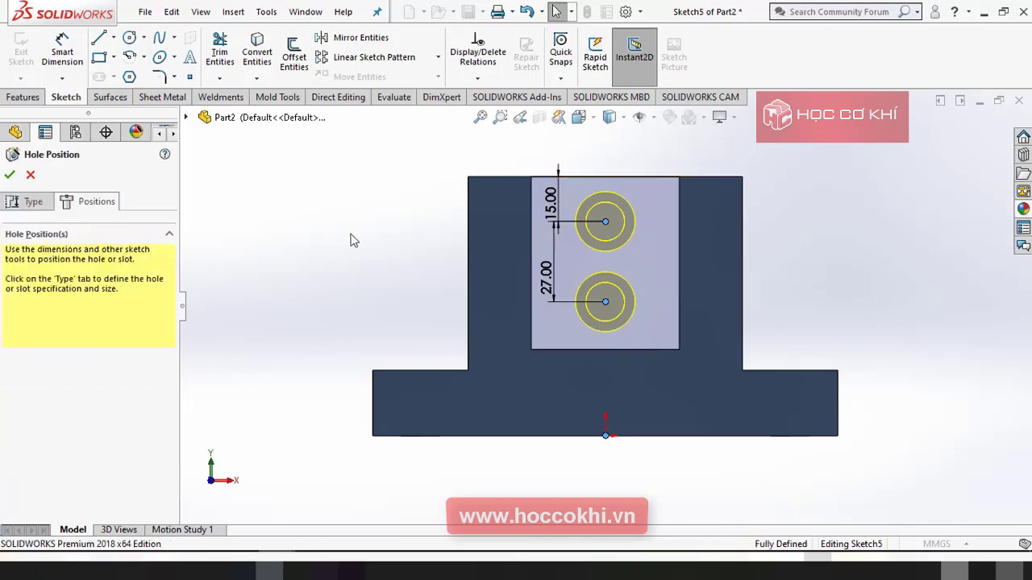
pyautogui.click(9, 176)
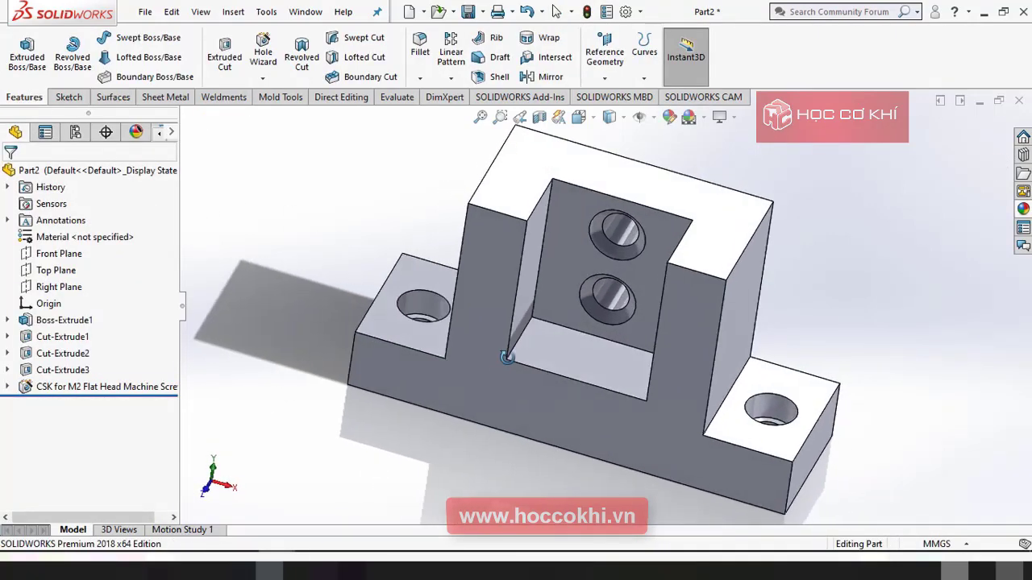
# - Orbit the holed bracket and compare it against the PDF drawing
pyautogui.moveTo(507, 357)
pyautogui.mouseDown(button='middle')
pyautogui.moveTo(477, 412)
pyautogui.moveTo(494, 340)
pyautogui.mouseUp(button='middle')
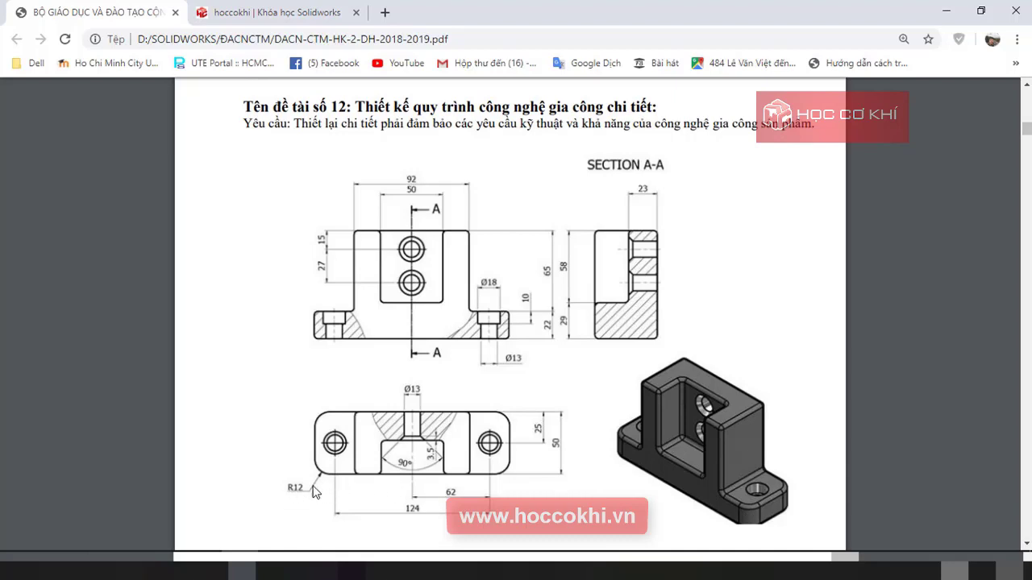
pyautogui.hotkey('alt', 'Tab')
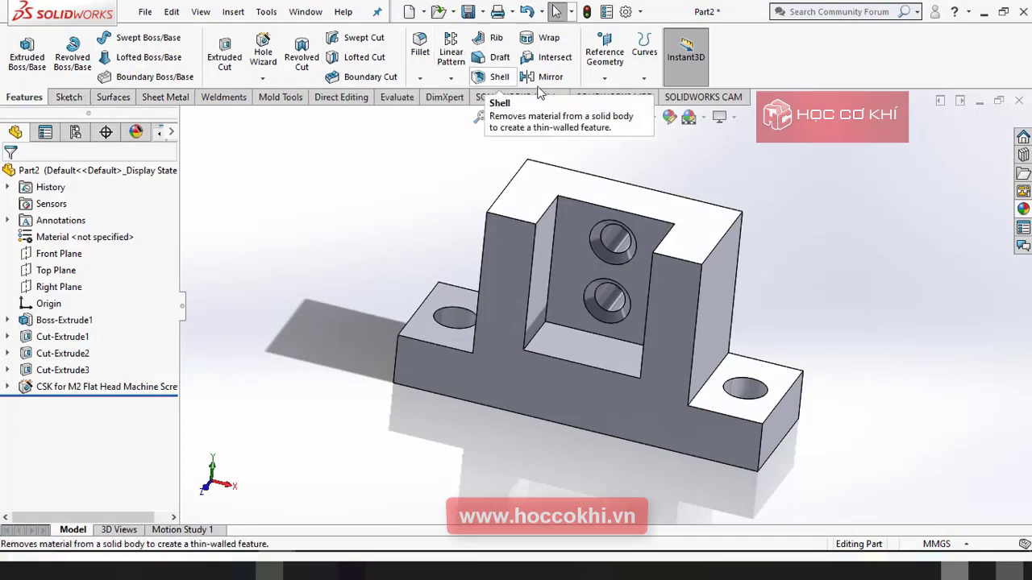
# - Fillet the four outer corner edges of the base flanges with a 12 mm radius
pyautogui.click(423, 50)
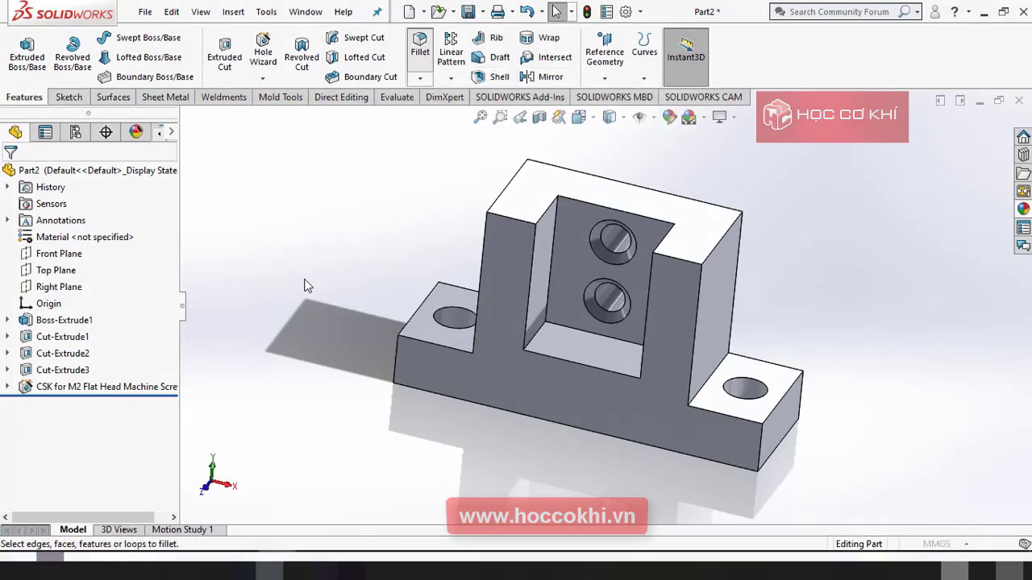
pyautogui.write('12')
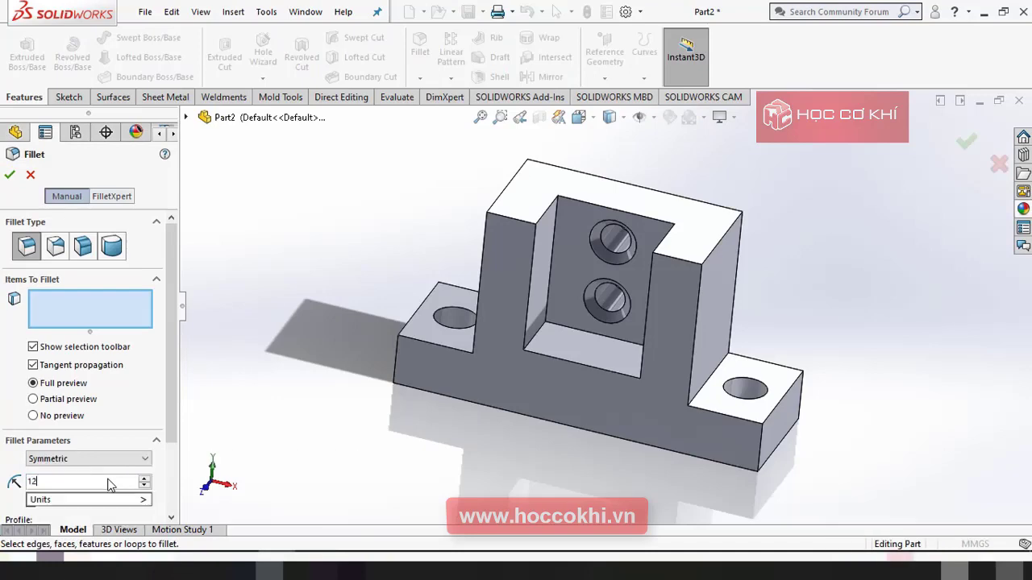
pyautogui.press('Return')
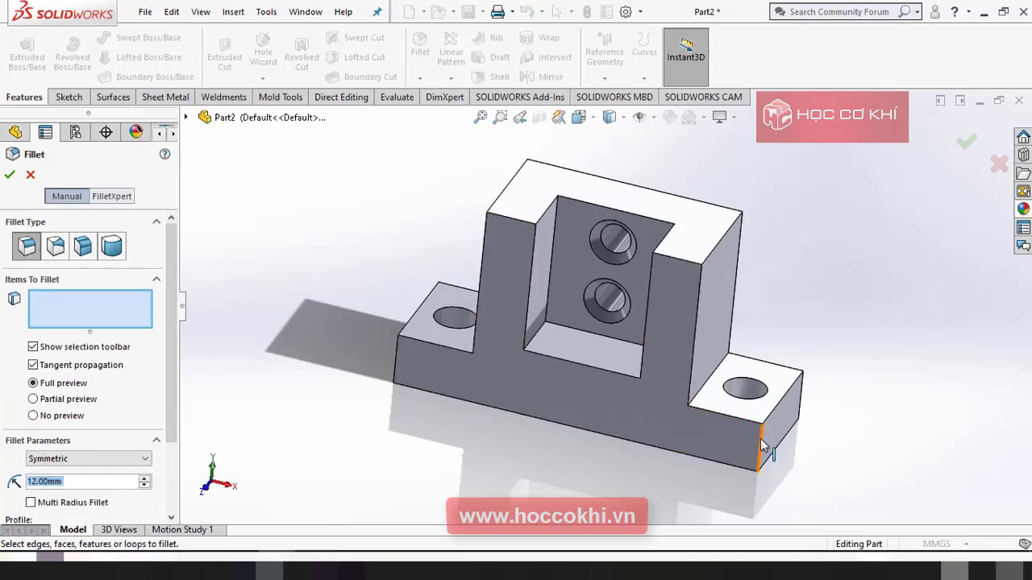
pyautogui.click(759, 447)
pyautogui.moveTo(760, 447); pyautogui.dragTo(691, 481, button='middle')
pyautogui.click(713, 443)
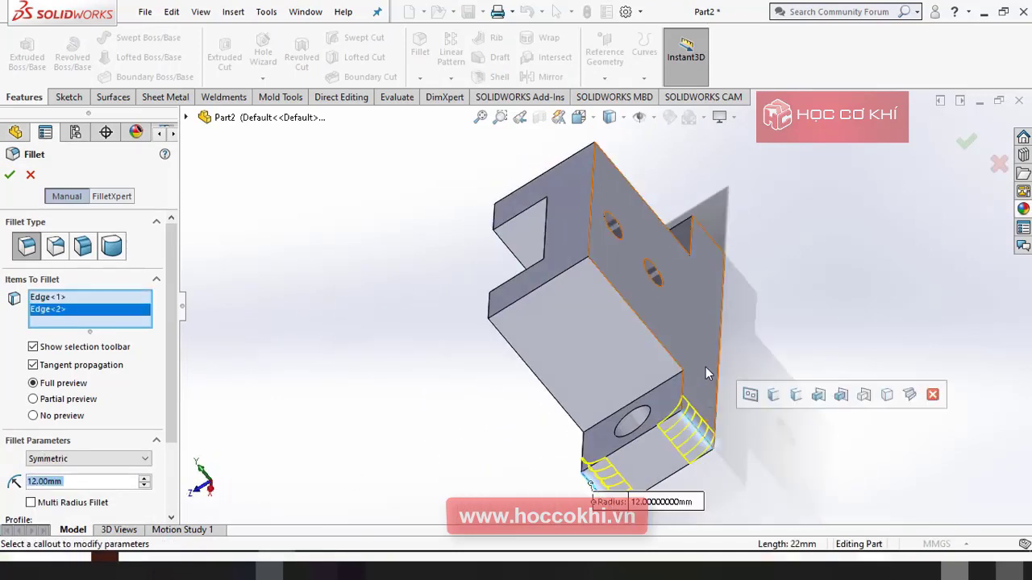
pyautogui.moveTo(713, 443); pyautogui.dragTo(628, 352, button='middle')
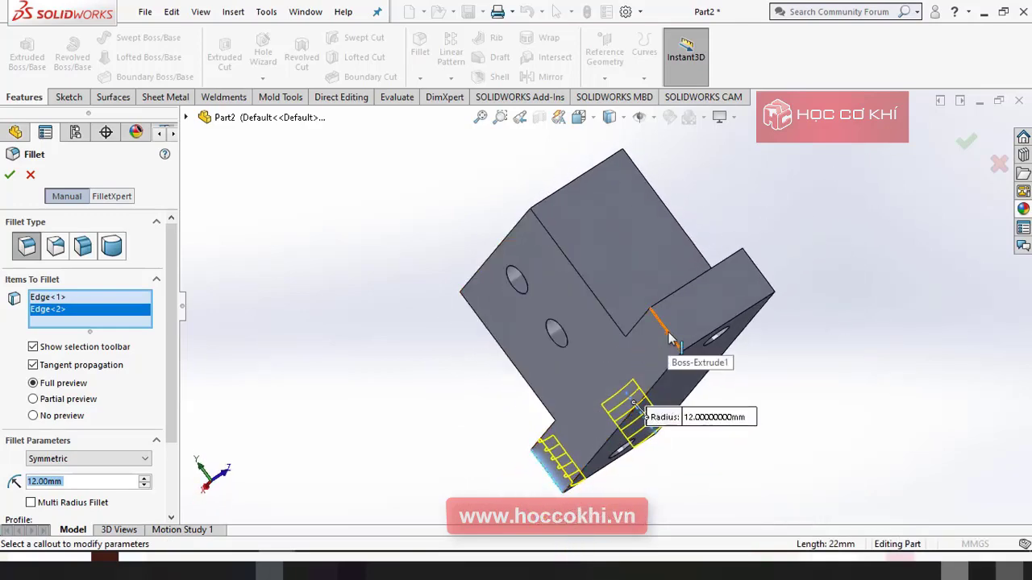
pyautogui.click(667, 343)
pyautogui.moveTo(633, 403); pyautogui.dragTo(517, 417, button='middle')
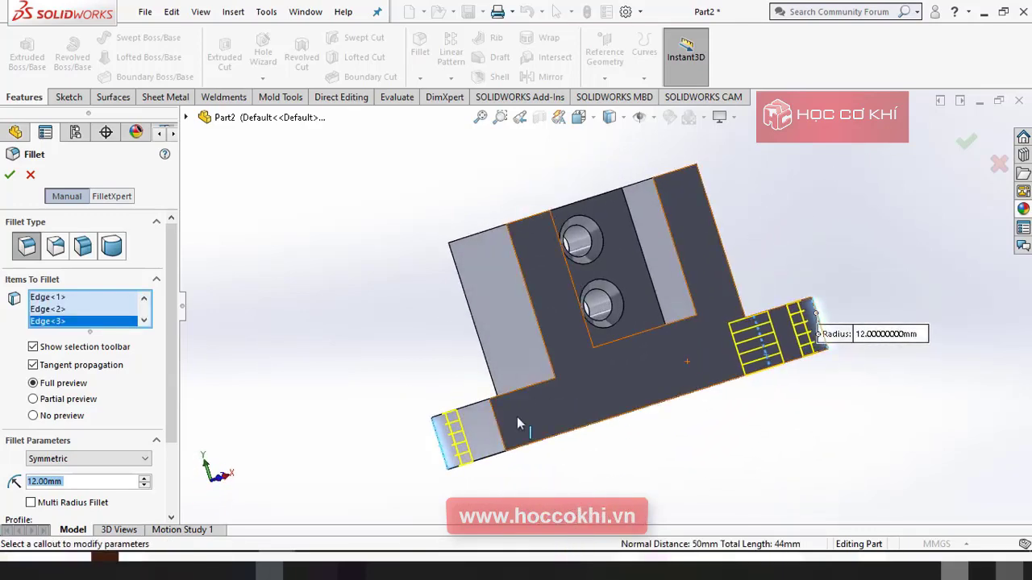
pyautogui.click(503, 440)
pyautogui.press('z')
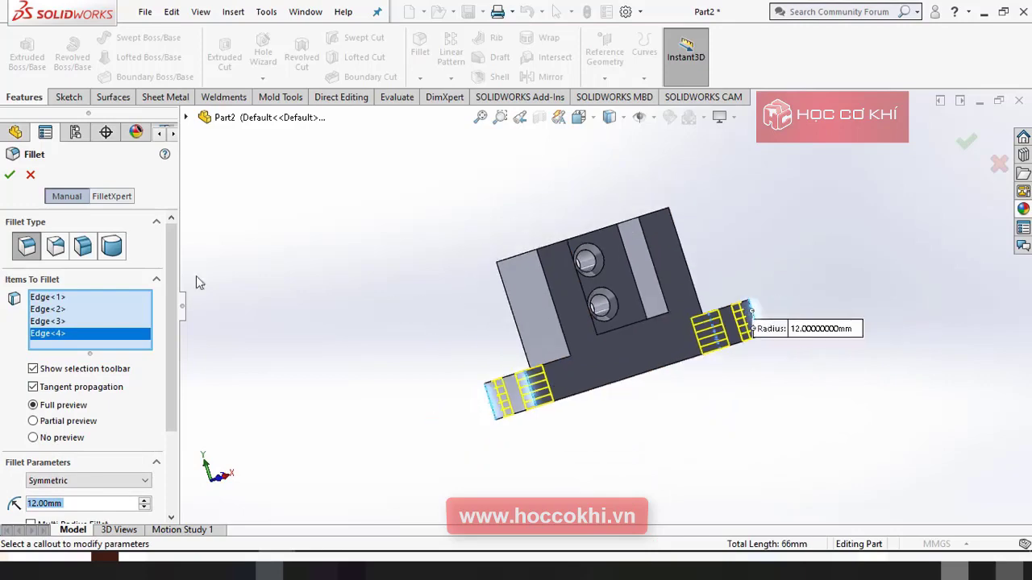
pyautogui.click(8, 178)
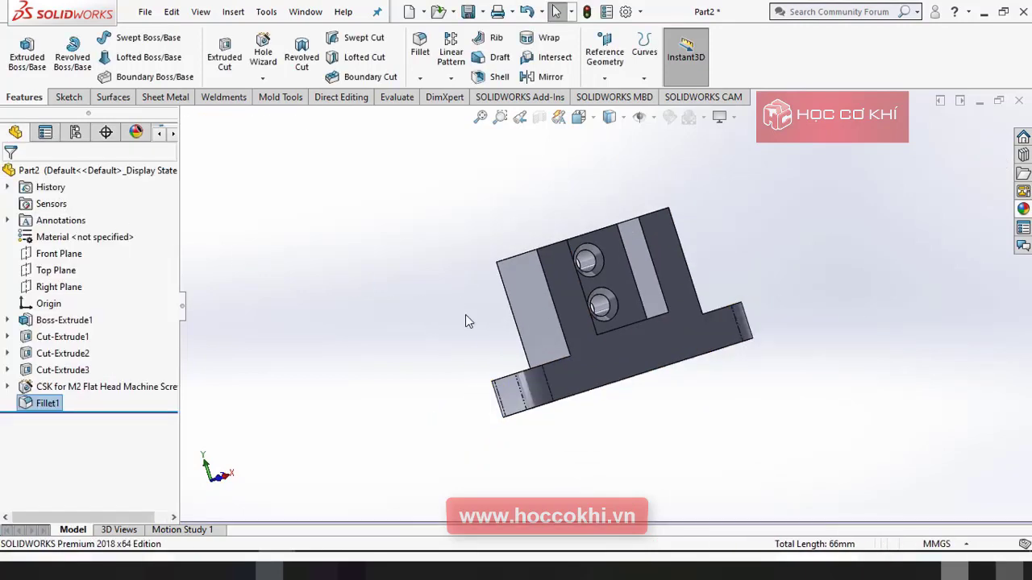
pyautogui.moveTo(465, 314)
pyautogui.mouseDown(button='middle')
pyautogui.moveTo(483, 259)
pyautogui.moveTo(436, 368)
pyautogui.moveTo(454, 363)
pyautogui.mouseUp(button='middle')
pyautogui.hotkey('alt', 'Tab')
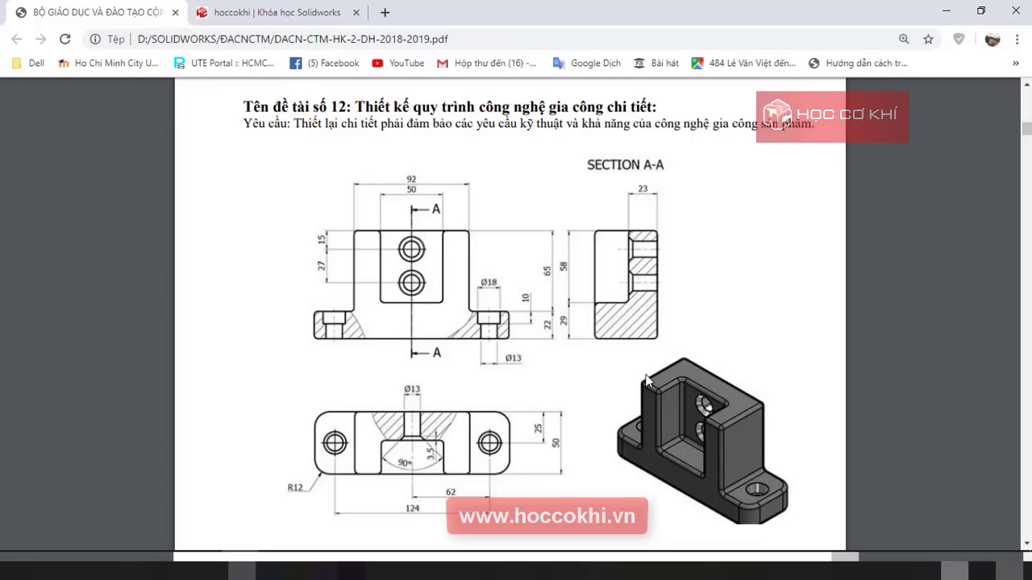
pyautogui.hotkey('alt', 'Tab')
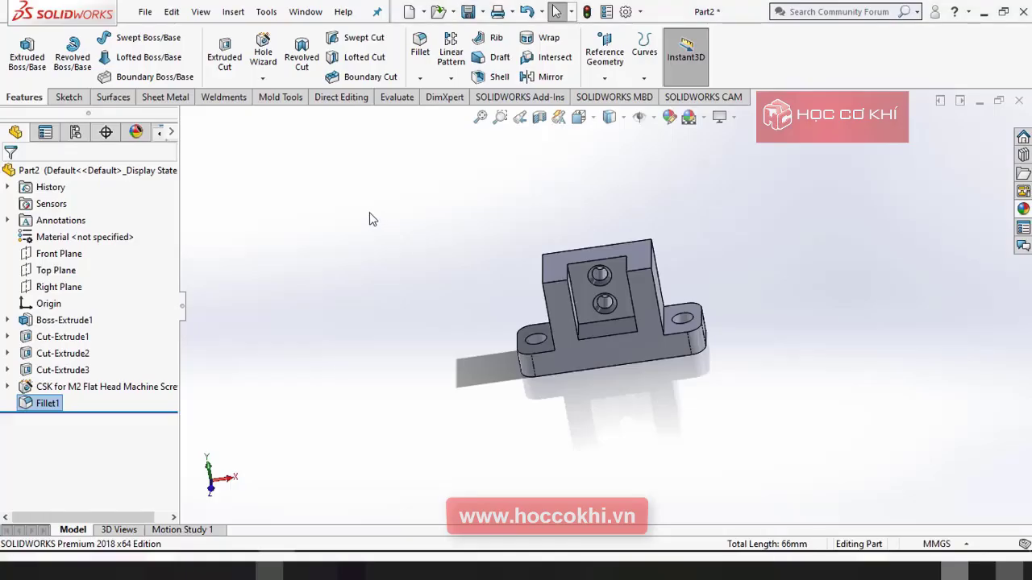
# - Start a new 3 mm fillet and select the inner edges of the slot
pyautogui.click(420, 50)
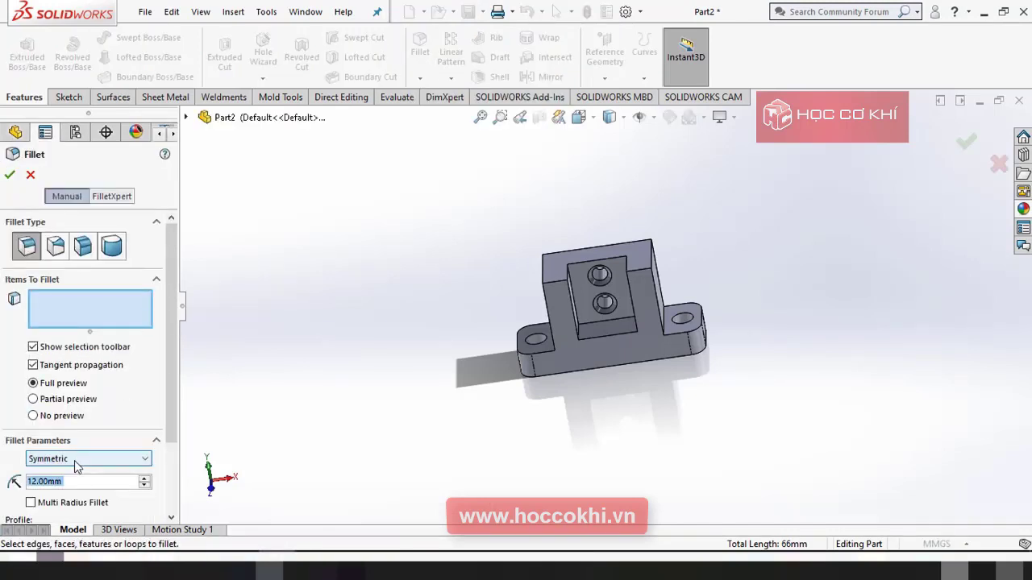
pyautogui.write('3')
pyautogui.scroll(-5, 618, 295)
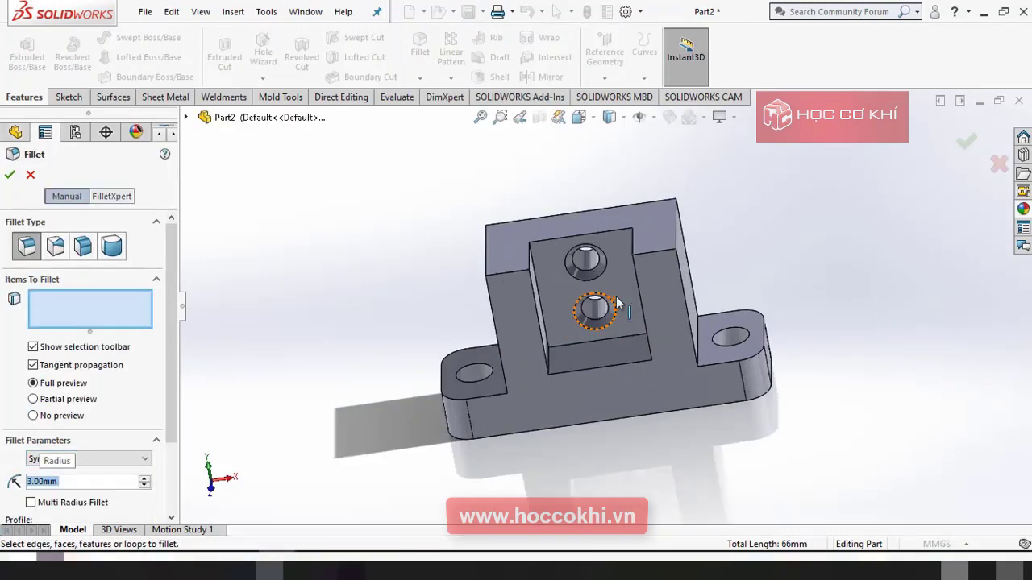
pyautogui.click(570, 424)
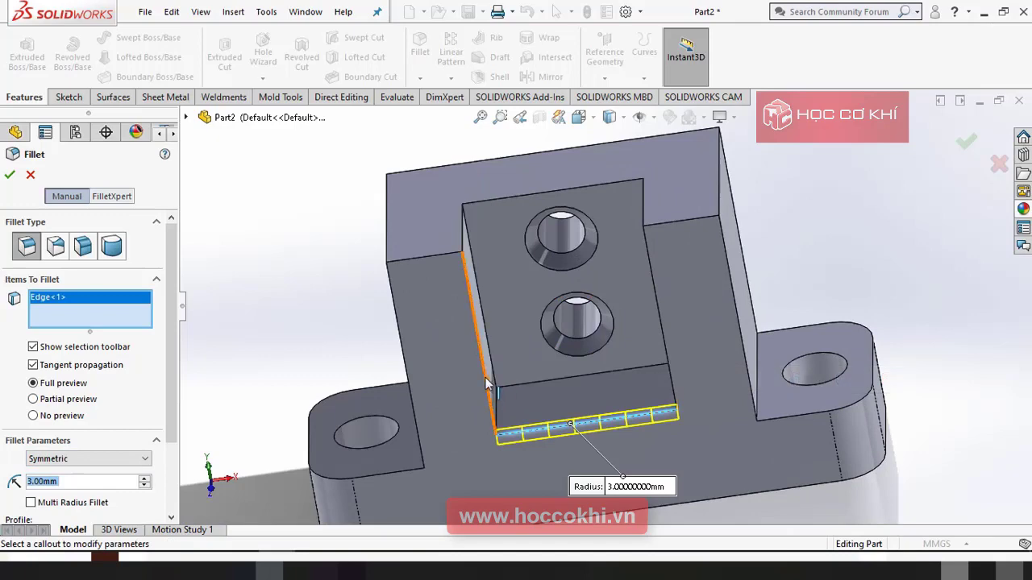
pyautogui.click(493, 360)
pyautogui.click(492, 361)
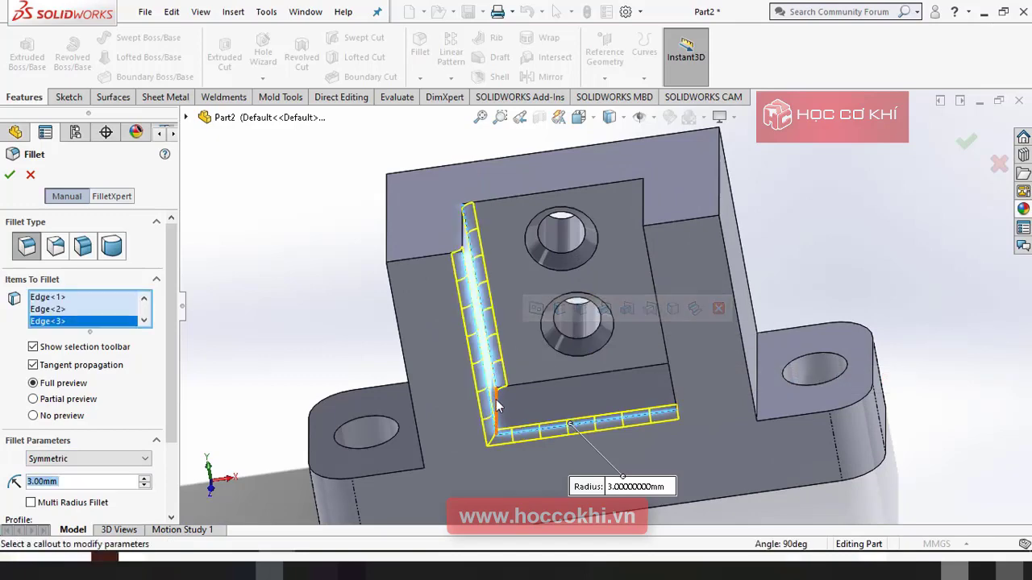
pyautogui.click(496, 399)
pyautogui.click(529, 383)
# - Add the right slot edge, slot floor, upright's top edges and vertical pocket edges
pyautogui.moveTo(533, 382); pyautogui.dragTo(635, 374, button='middle')
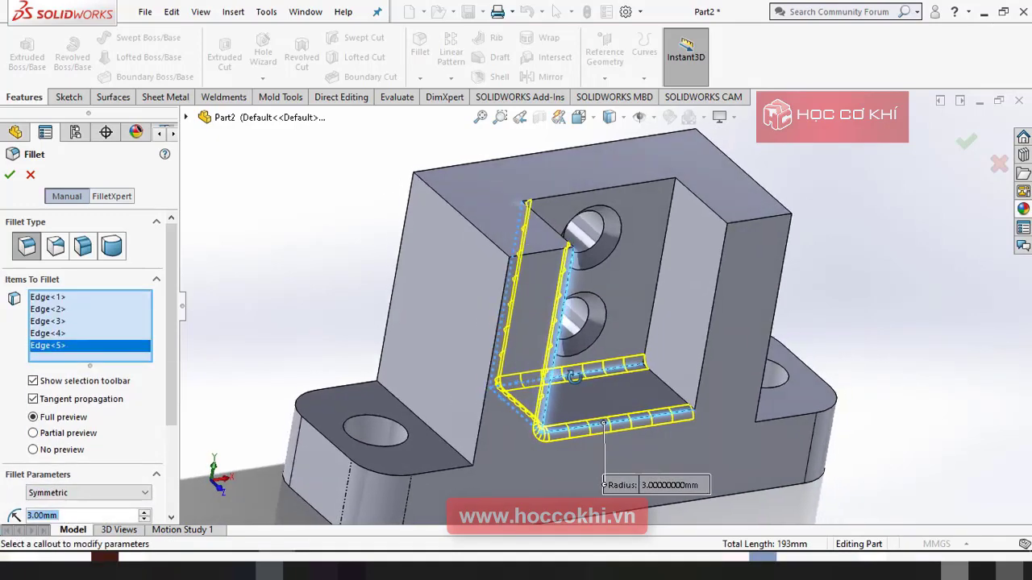
pyautogui.click(680, 340)
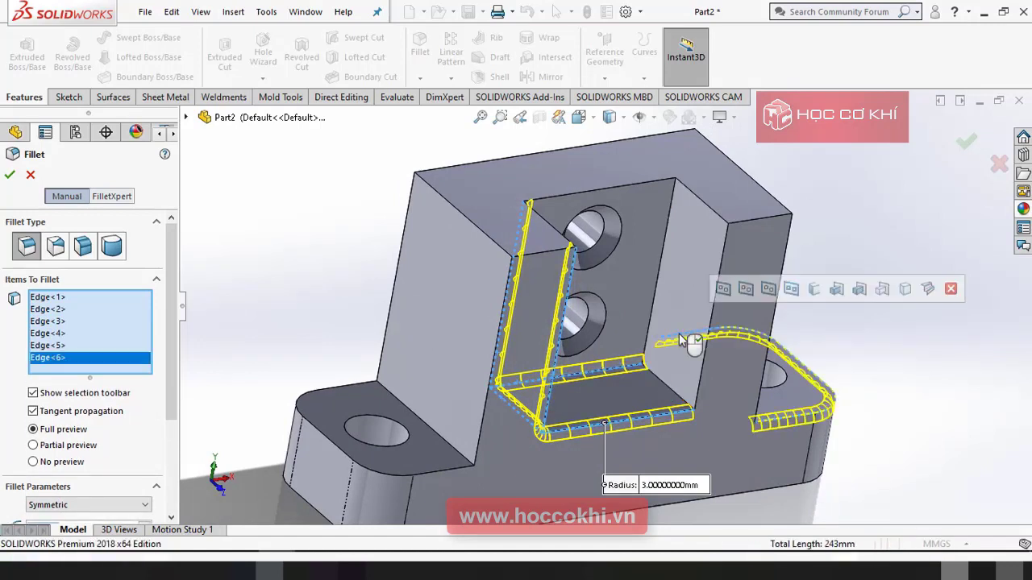
pyautogui.click(660, 281)
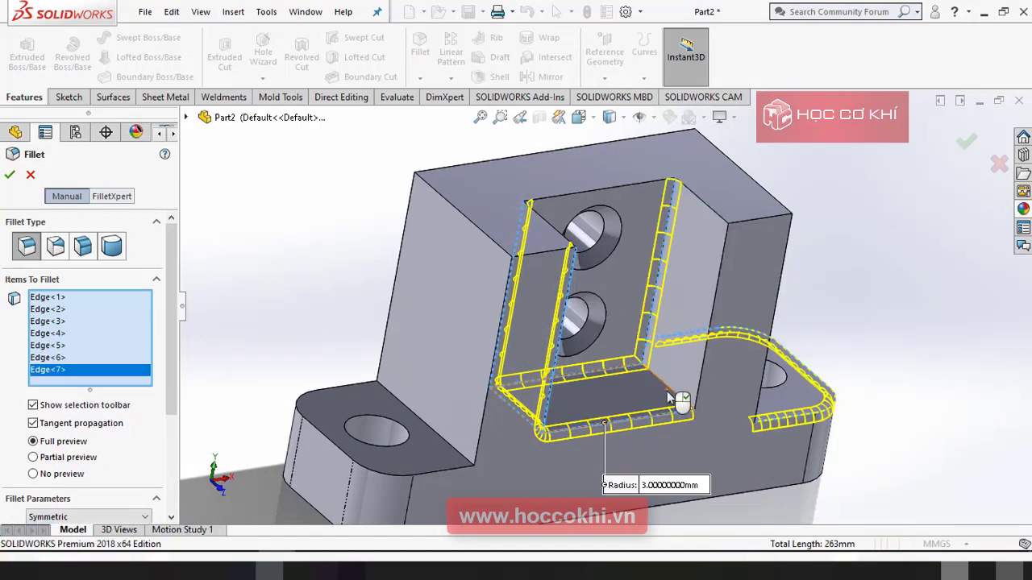
pyautogui.click(669, 390)
pyautogui.moveTo(668, 391)
pyautogui.mouseDown(button='middle')
pyautogui.moveTo(576, 366)
pyautogui.moveTo(578, 322)
pyautogui.mouseUp(button='middle')
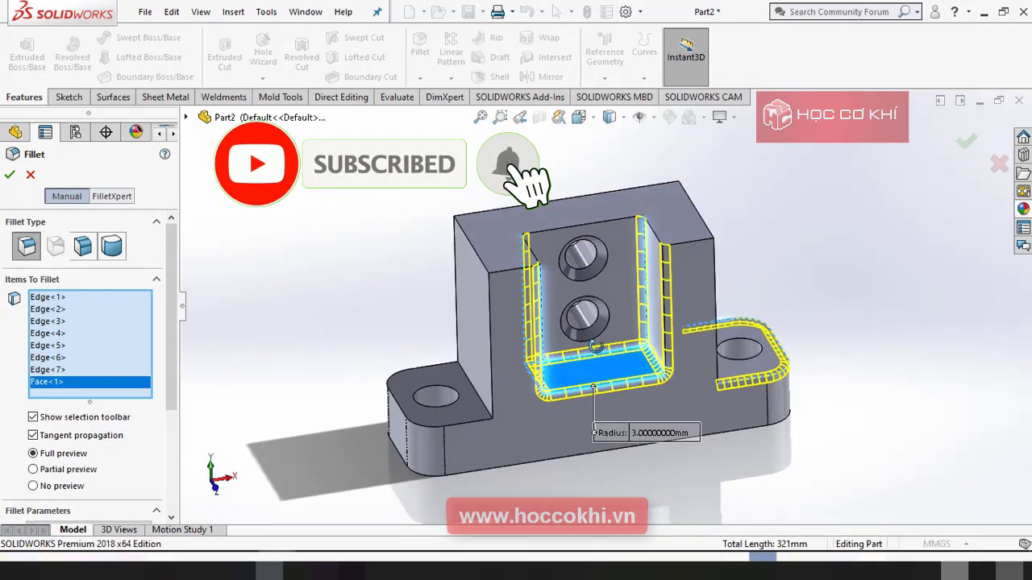
pyautogui.click(592, 228)
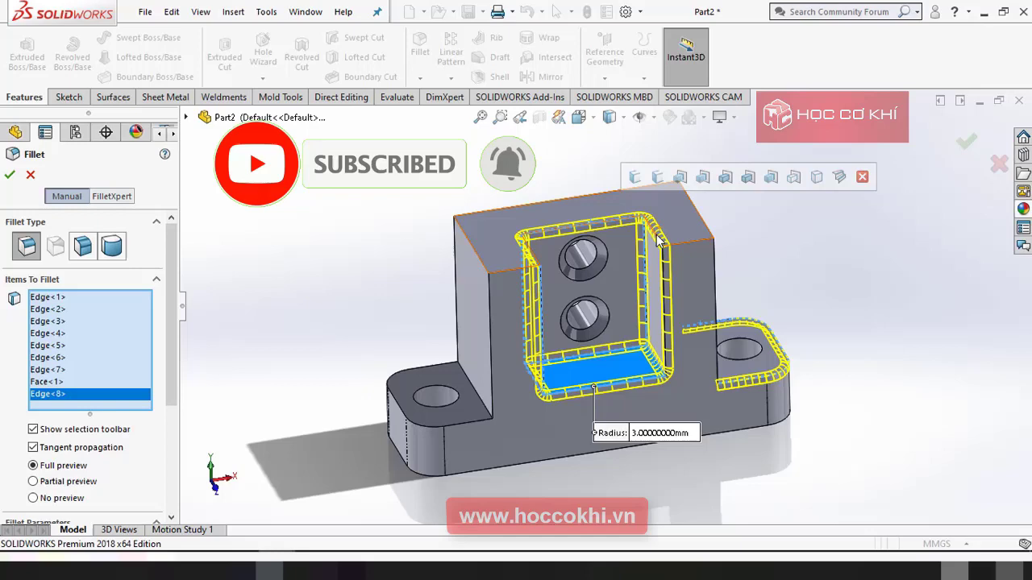
pyautogui.click(701, 236)
pyautogui.moveTo(701, 234); pyautogui.dragTo(658, 249, button='middle')
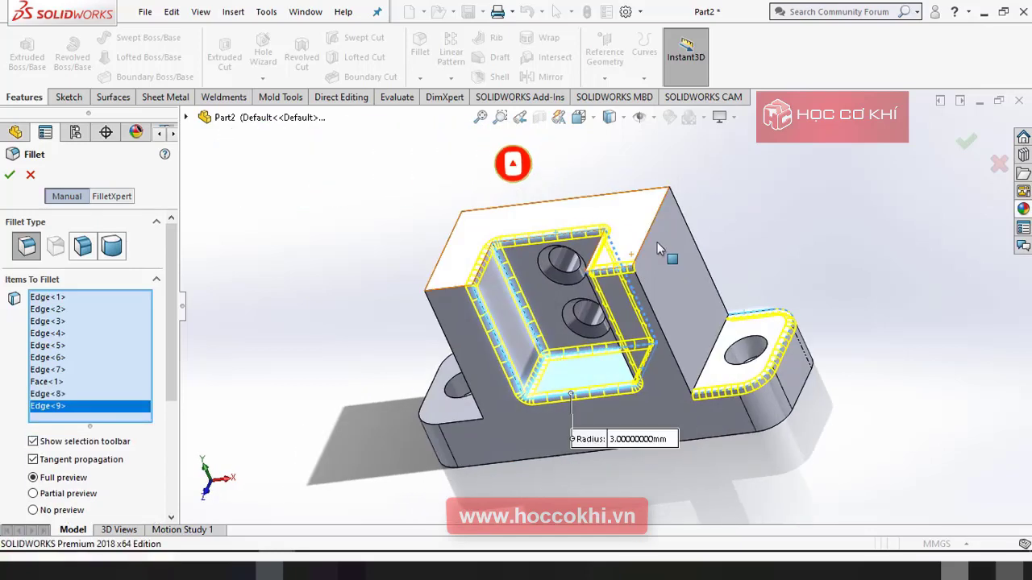
pyautogui.click(654, 233)
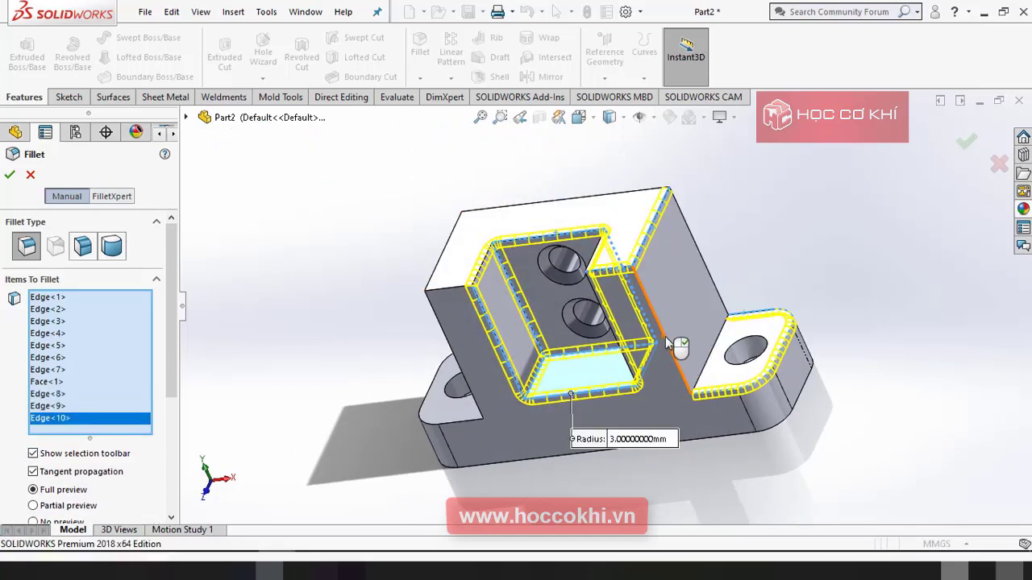
pyautogui.click(667, 342)
pyautogui.click(691, 402)
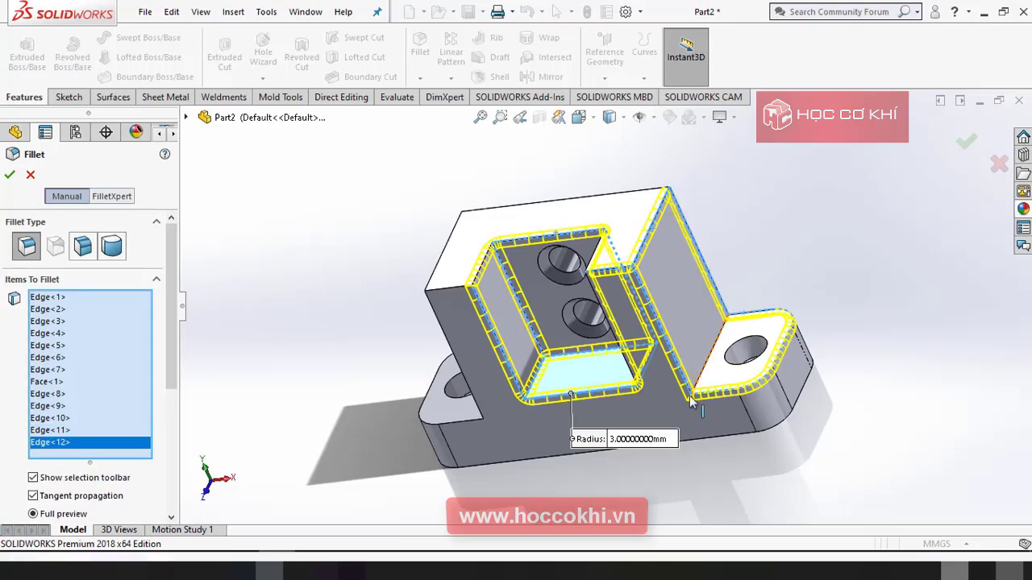
# - Add the left front edge, top back edges and a front vertical edge to the fillet
pyautogui.scroll(-3, 500, 300)
pyautogui.click(517, 305)
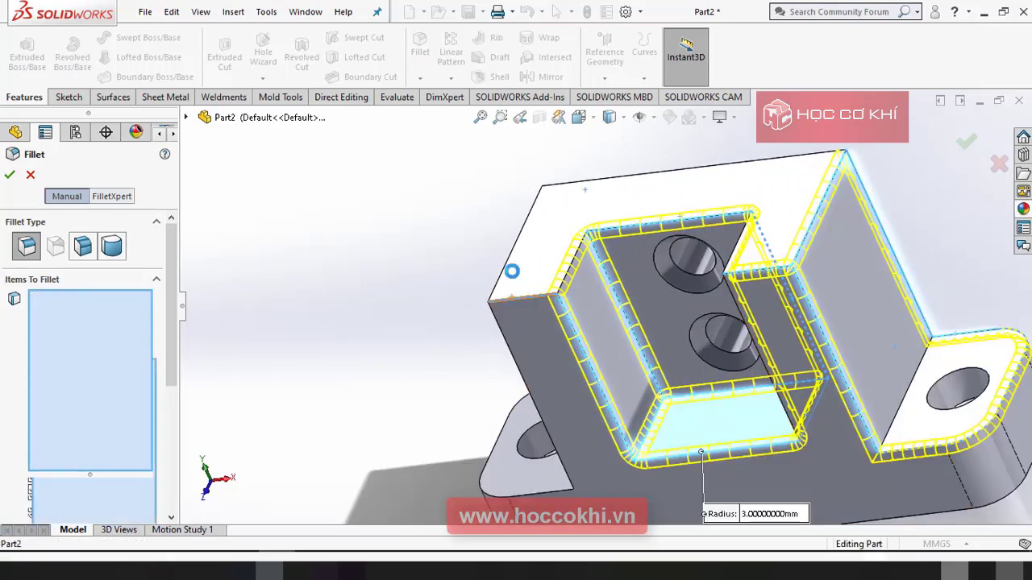
pyautogui.click(589, 193)
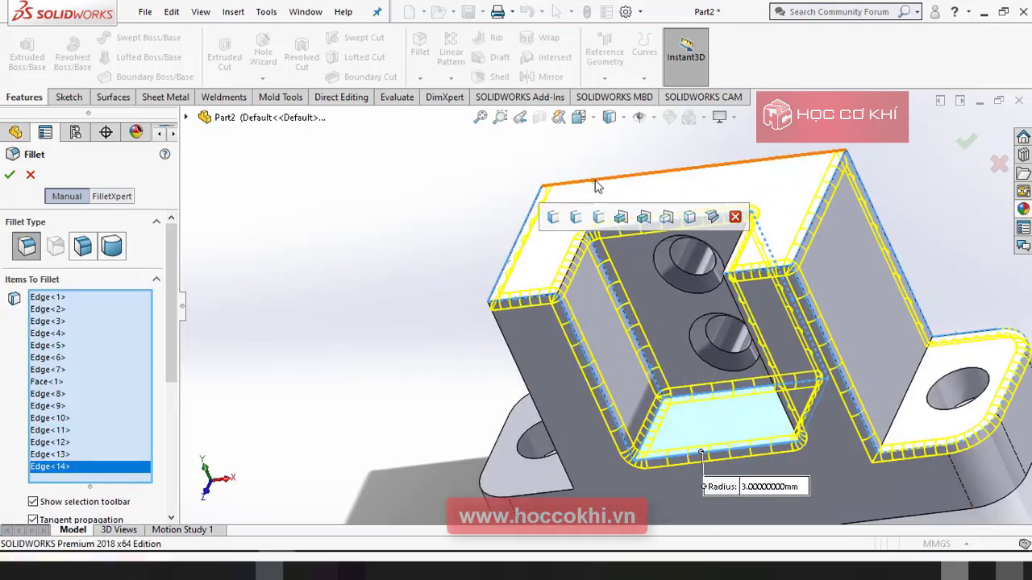
pyautogui.click(596, 187)
pyautogui.scroll(3, 580, 373)
pyautogui.moveTo(581, 373); pyautogui.dragTo(613, 355, button='middle')
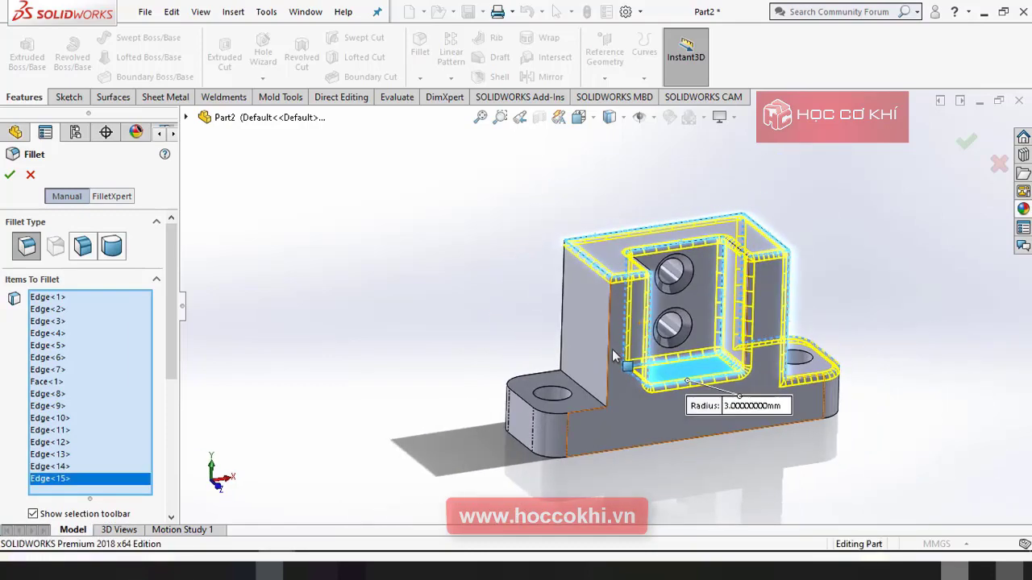
pyautogui.click(609, 362)
pyautogui.hotkey('alt', 'Tab')
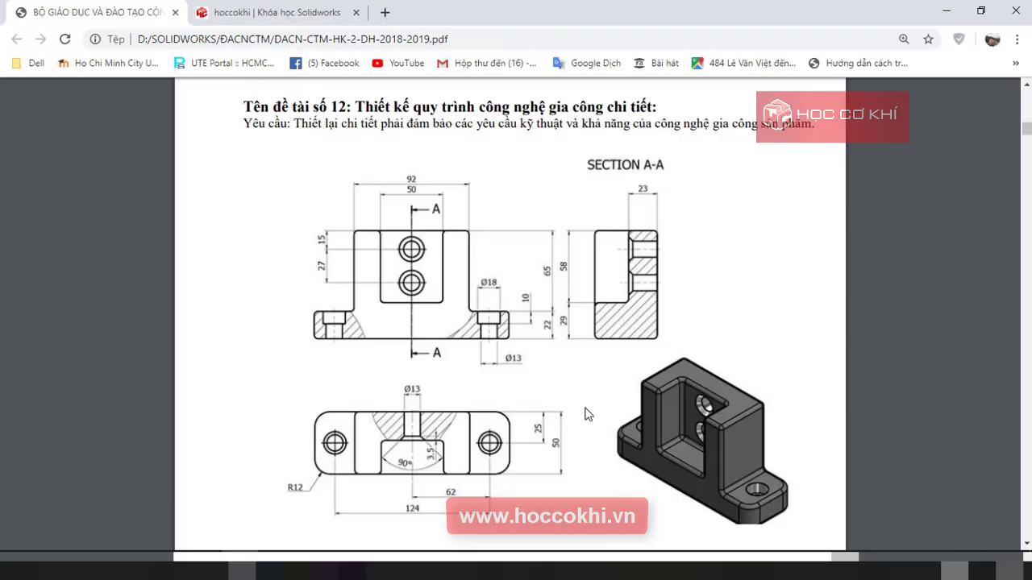
pyautogui.hotkey('alt', 'Tab')
# - Add the remaining base edges and accept the 3 mm Fillet2
pyautogui.click(532, 392)
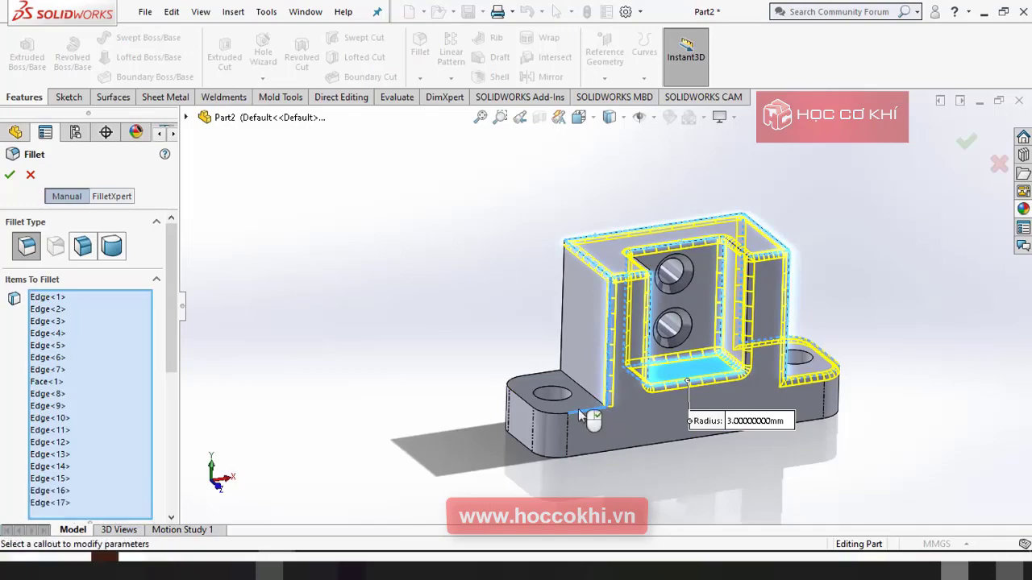
pyautogui.moveTo(575, 332)
pyautogui.mouseDown(button='middle')
pyautogui.moveTo(644, 356)
pyautogui.moveTo(513, 377)
pyautogui.moveTo(516, 328)
pyautogui.mouseUp(button='middle')
pyautogui.click(633, 352)
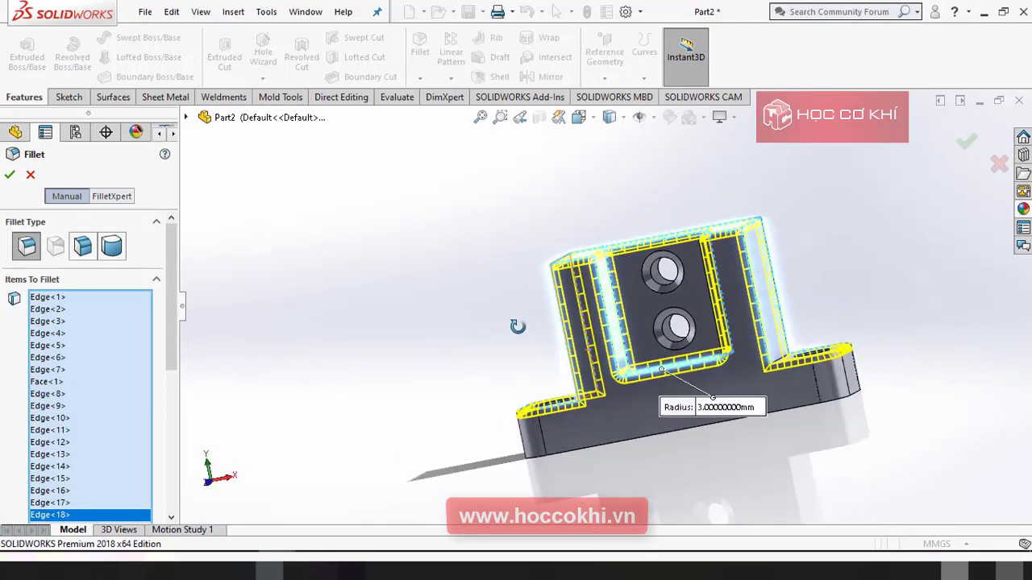
pyautogui.hotkey('alt', 'Tab')
pyautogui.hotkey('alt', 'Tab')
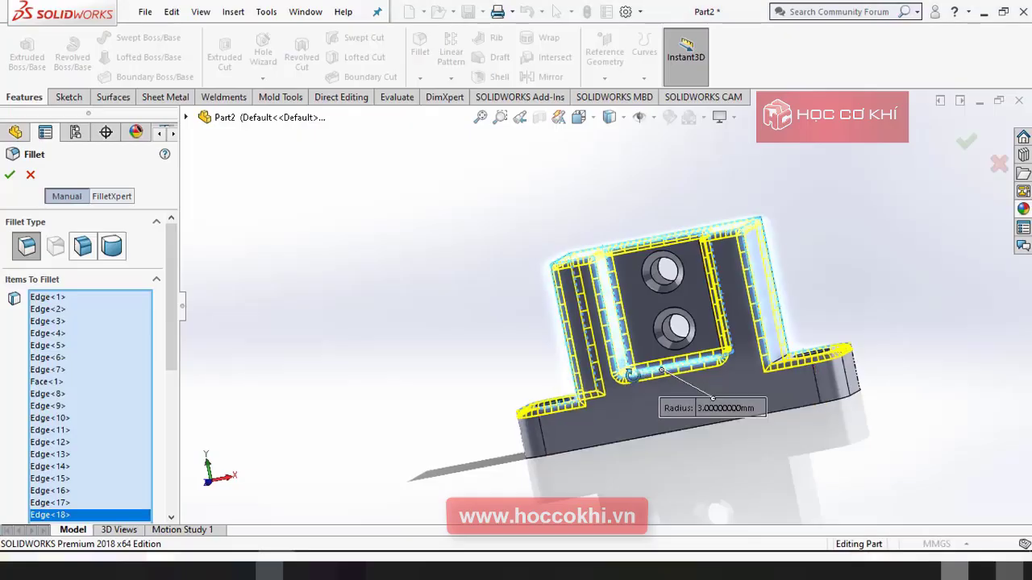
pyautogui.moveTo(668, 396); pyautogui.dragTo(631, 317, button='middle')
pyautogui.click(631, 371)
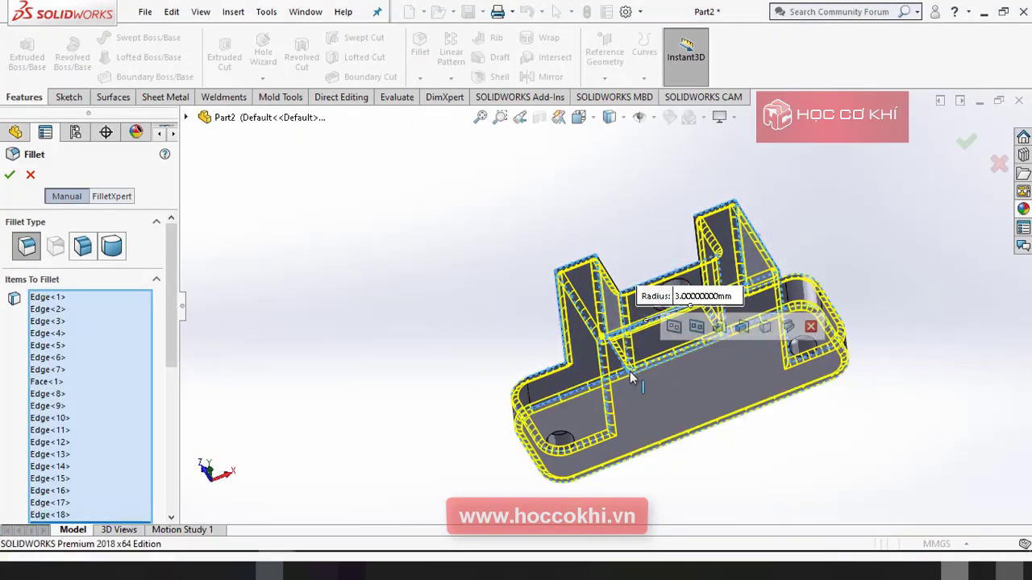
pyautogui.click(9, 176)
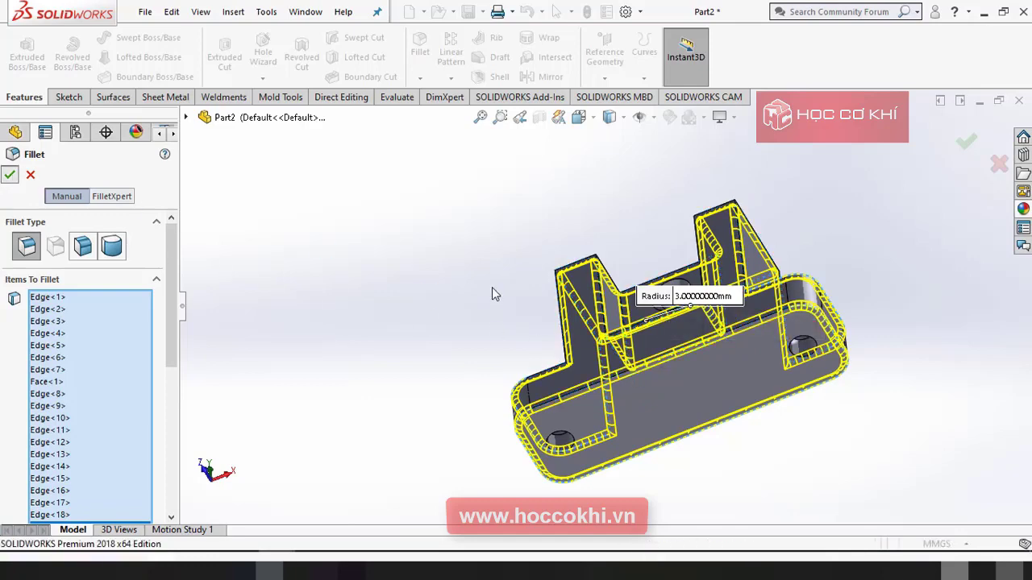
pyautogui.moveTo(502, 295)
pyautogui.mouseDown(button='middle')
pyautogui.moveTo(649, 360)
pyautogui.moveTo(704, 332)
pyautogui.mouseUp(button='middle')
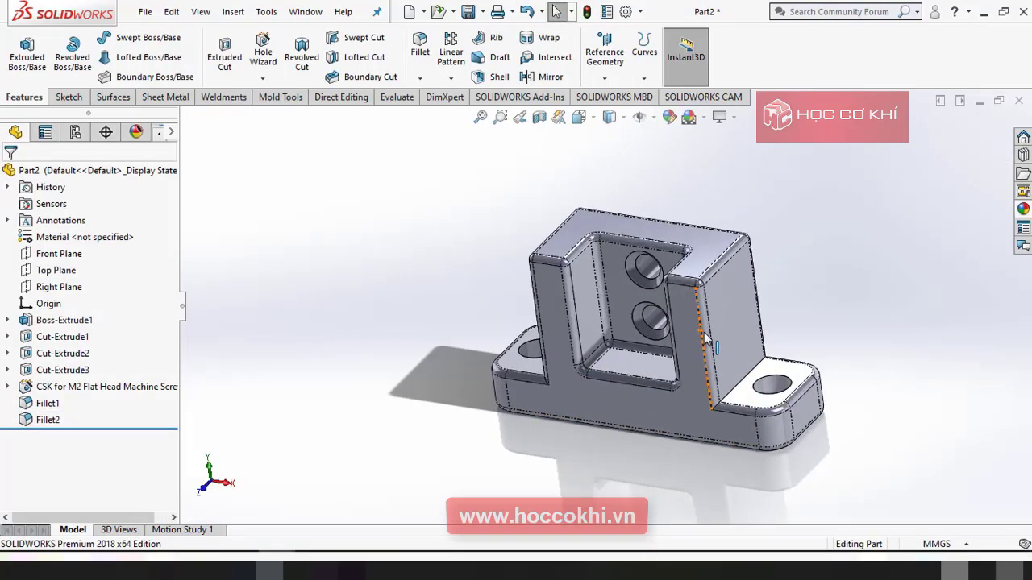
# - Snap the filleted bracket to isometric, compare it with the PDF drawing, and tilt it forward
pyautogui.hotkey('ctrl', '7')
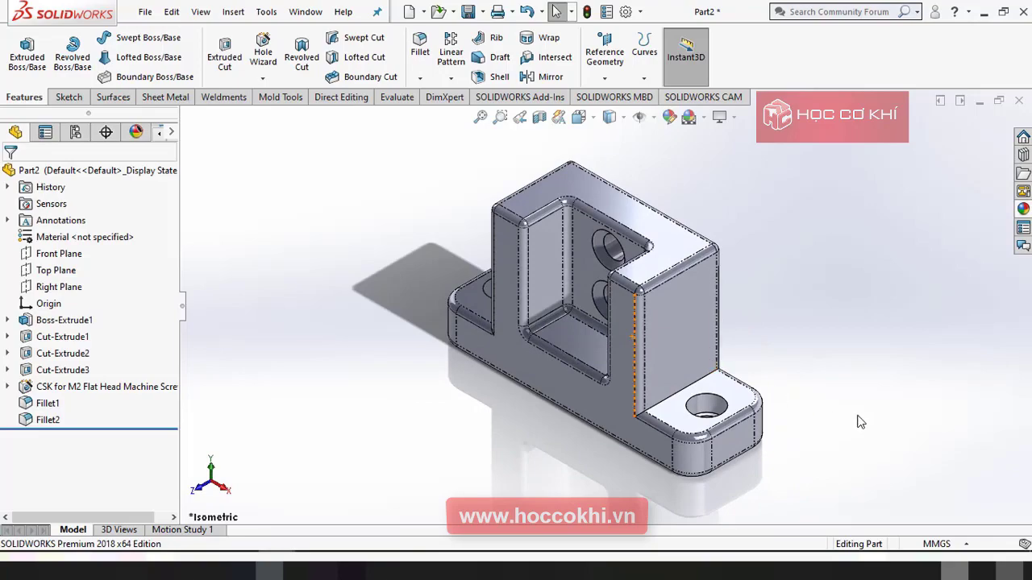
pyautogui.scroll(2, 698, 294)
pyautogui.scroll(2, 697, 295)
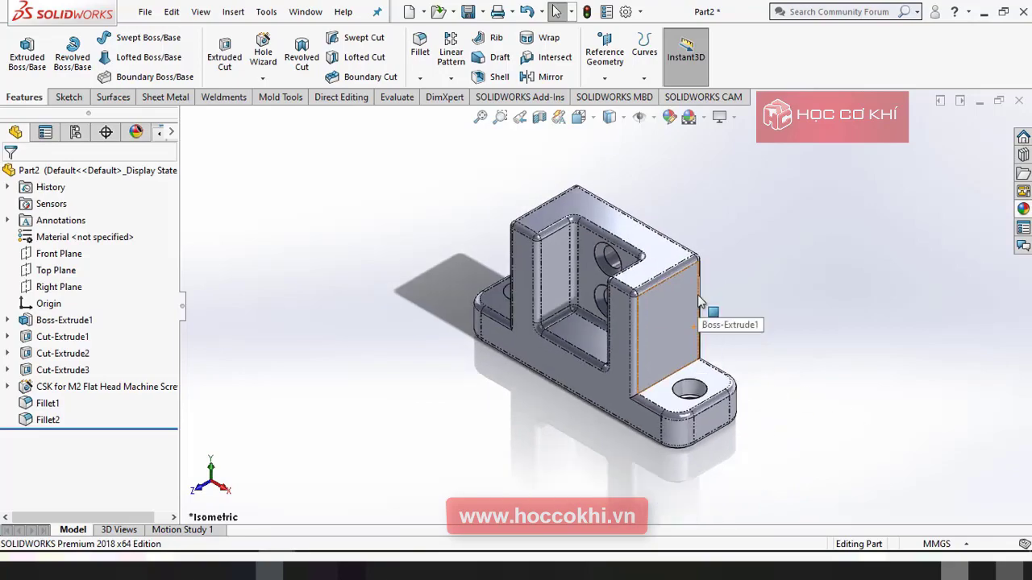
pyautogui.hotkey('alt', 'Tab')
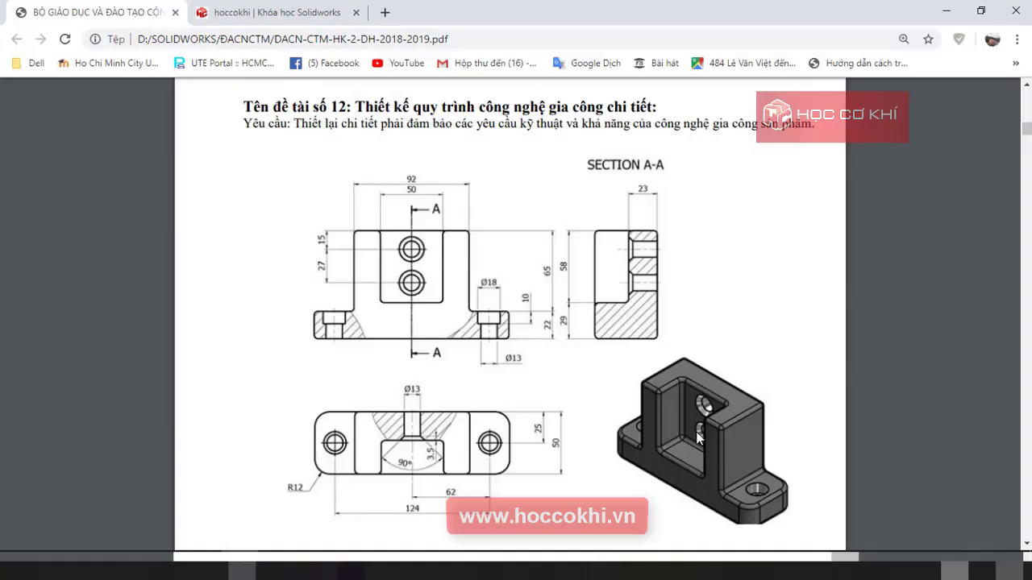
pyautogui.hotkey('alt', 'Tab')
pyautogui.moveTo(635, 362)
pyautogui.mouseDown(button='middle')
pyautogui.moveTo(681, 360)
pyautogui.moveTo(655, 236)
pyautogui.moveTo(677, 268)
pyautogui.mouseUp(button='middle')
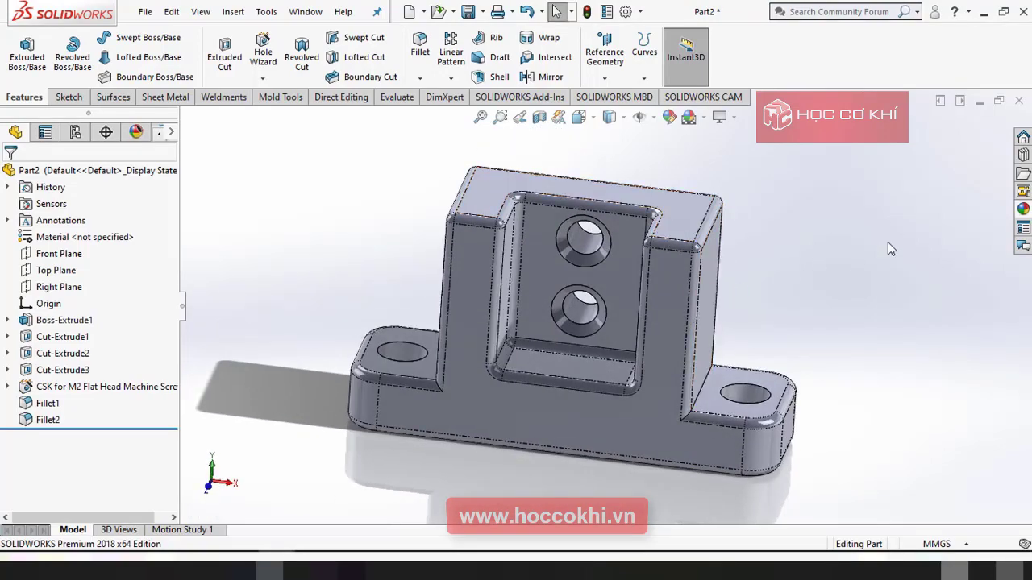
# - Apply the Metal > Steel 'satin finish stainless steel' appearance to the bracket
pyautogui.click(1023, 212)
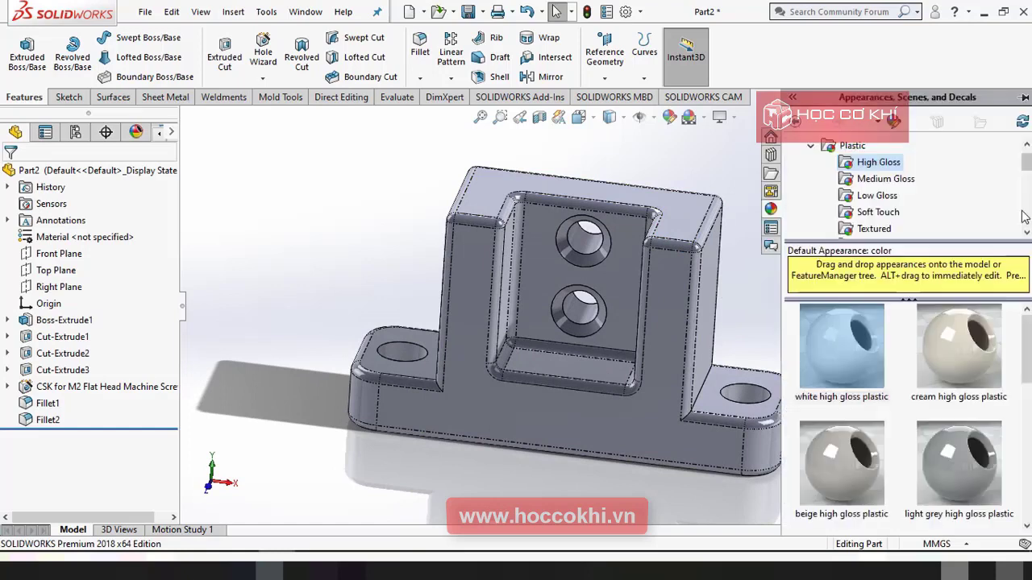
pyautogui.click(812, 147)
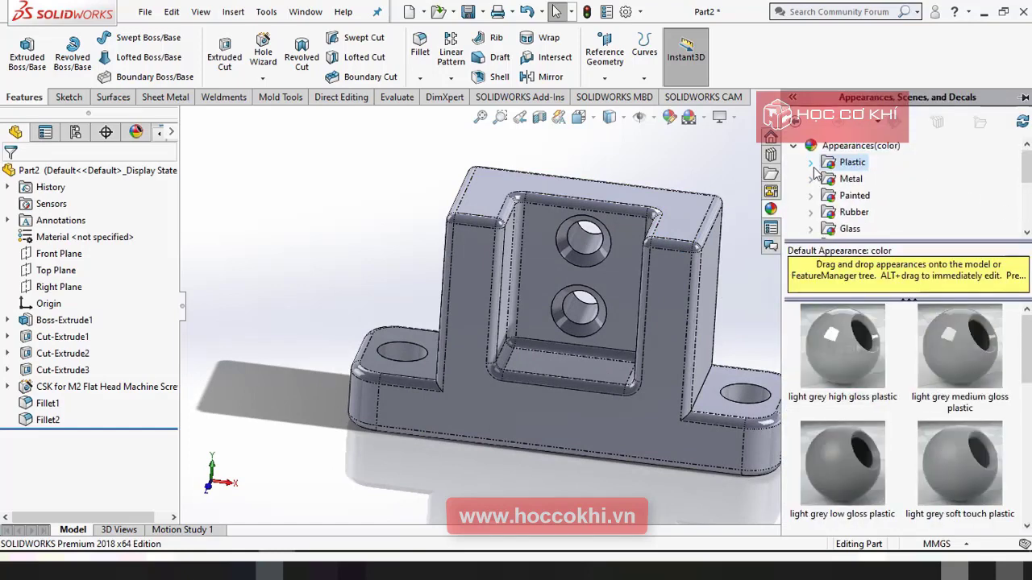
pyautogui.click(795, 148)
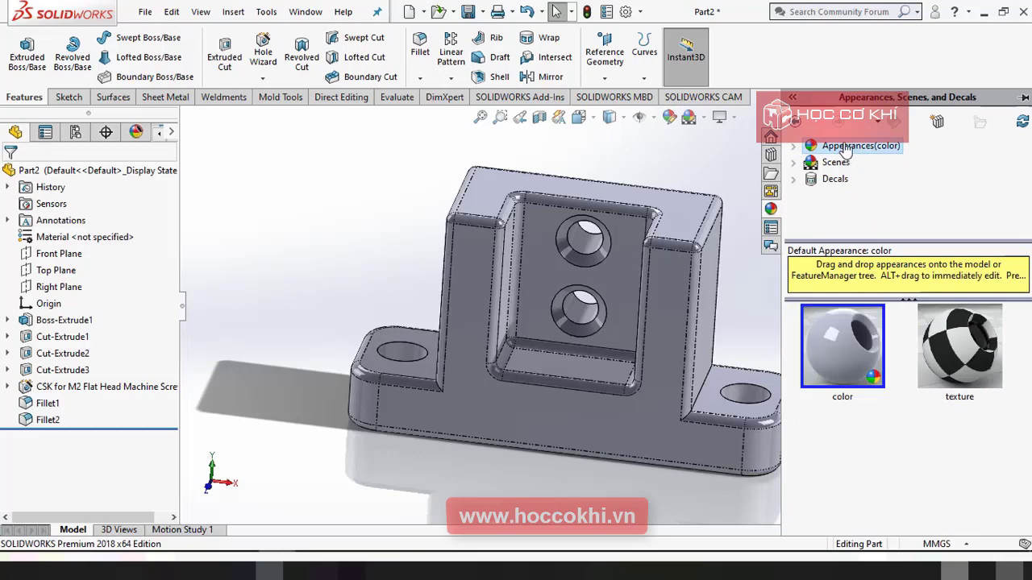
pyautogui.click(795, 148)
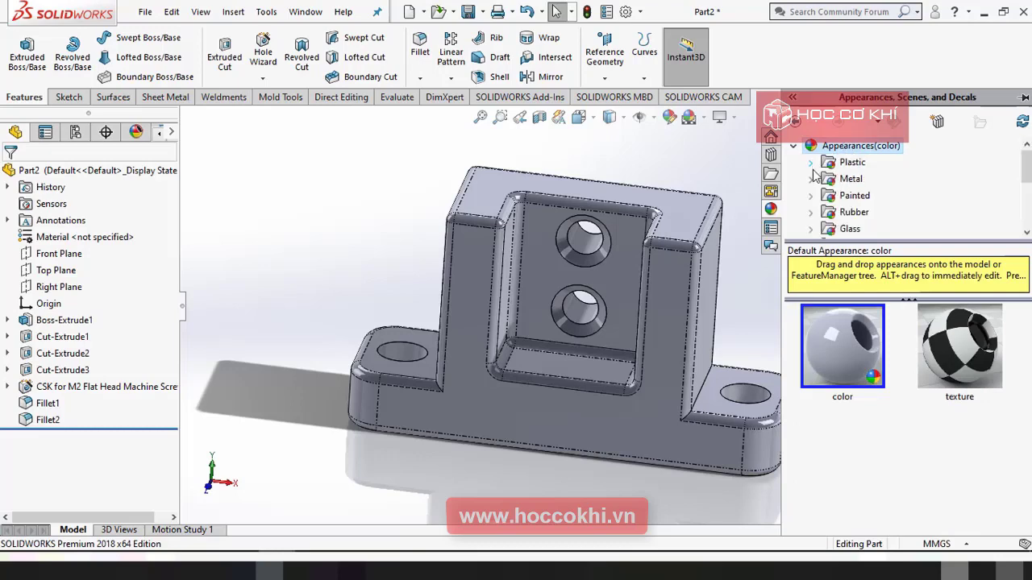
pyautogui.click(812, 181)
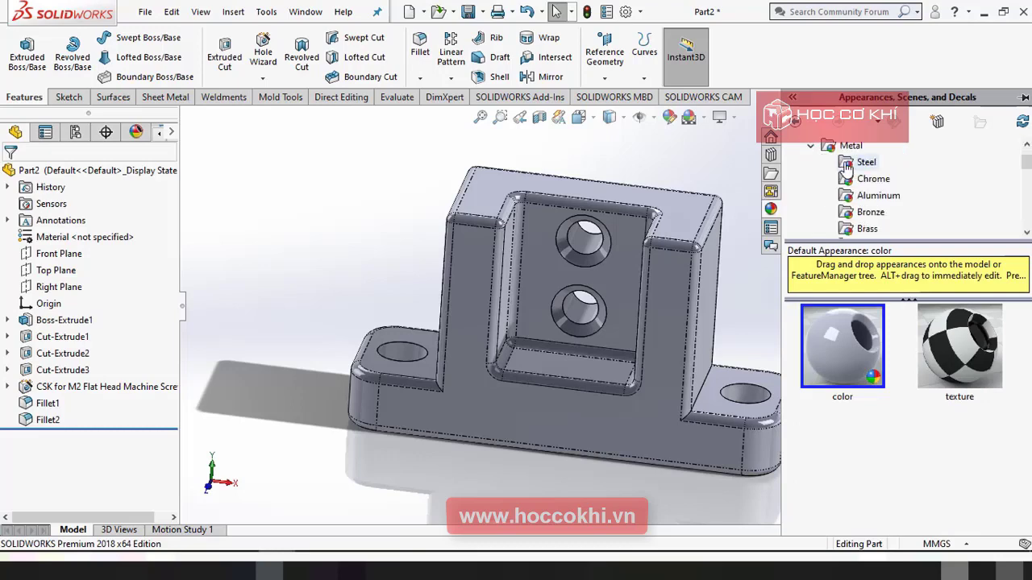
pyautogui.click(847, 166)
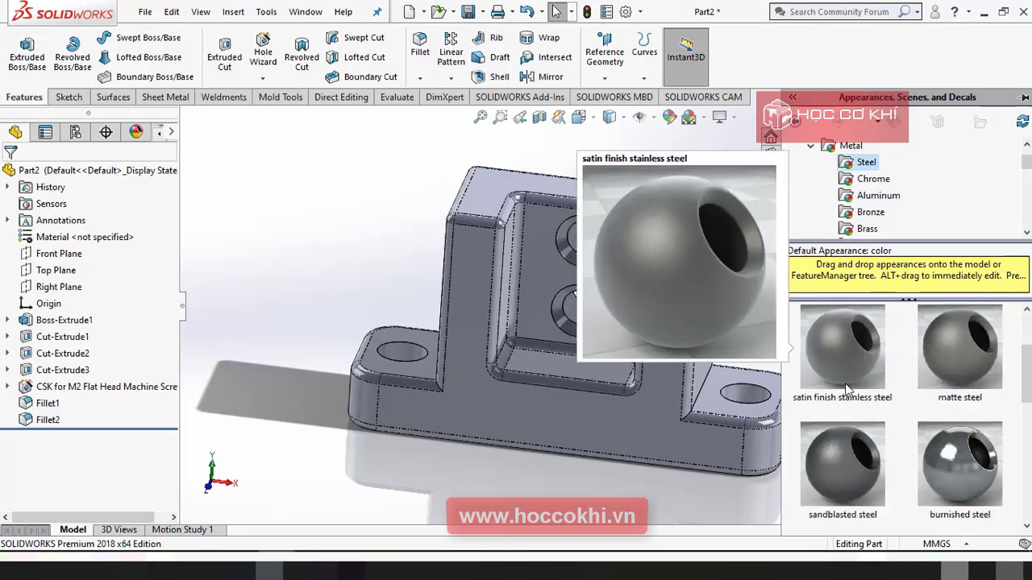
pyautogui.moveTo(843, 466); pyautogui.dragTo(682, 374)
pyautogui.click(682, 374)
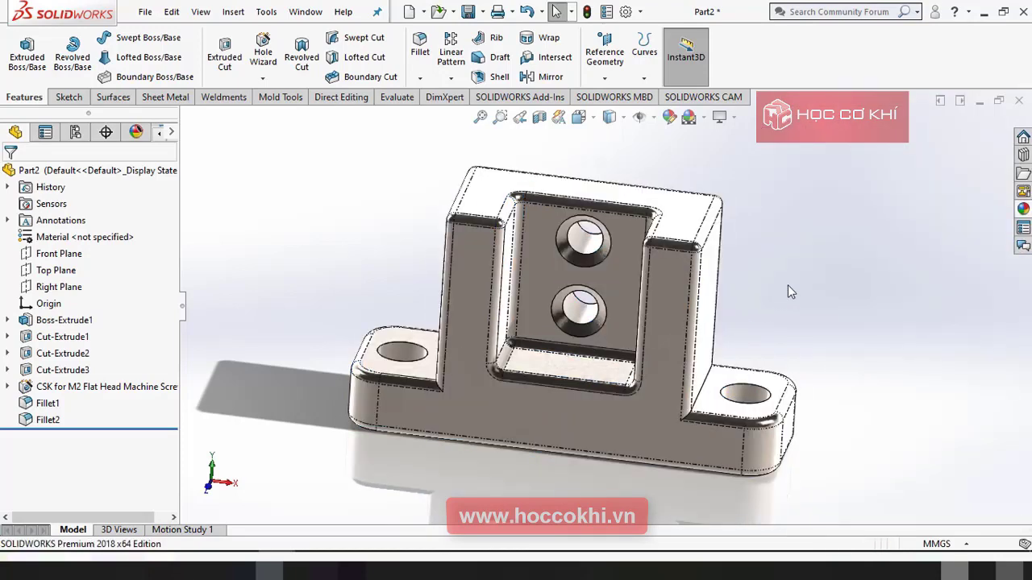
pyautogui.moveTo(788, 285)
pyautogui.mouseDown(button='middle')
pyautogui.moveTo(762, 283)
pyautogui.moveTo(707, 336)
pyautogui.moveTo(720, 291)
pyautogui.moveTo(552, 282)
pyautogui.moveTo(377, 431)
pyautogui.moveTo(484, 352)
pyautogui.moveTo(629, 301)
pyautogui.moveTo(677, 349)
pyautogui.moveTo(668, 329)
pyautogui.moveTo(667, 415)
pyautogui.moveTo(648, 297)
pyautogui.moveTo(670, 250)
pyautogui.moveTo(616, 284)
pyautogui.moveTo(551, 295)
pyautogui.moveTo(624, 279)
pyautogui.mouseUp(button='middle')
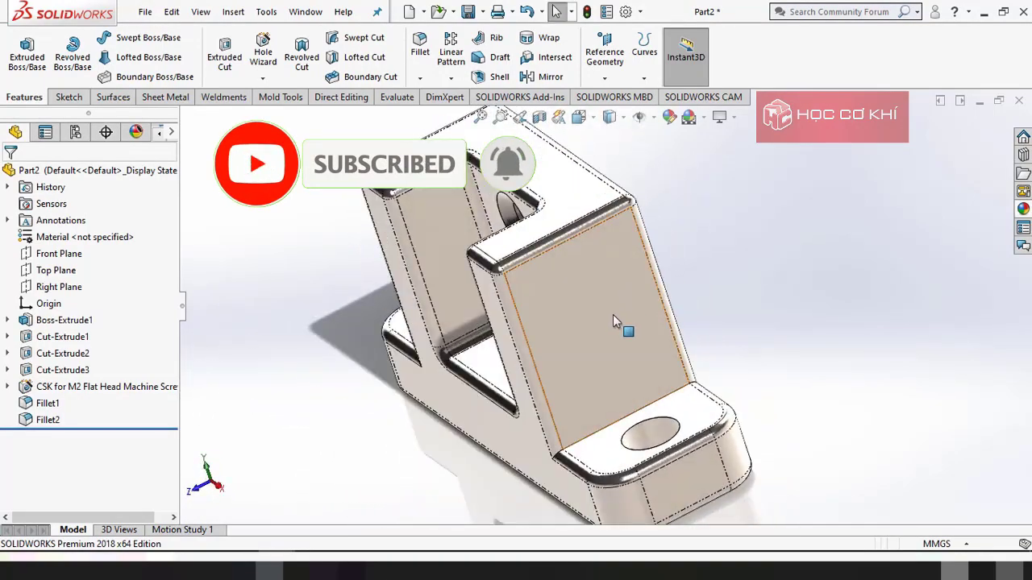